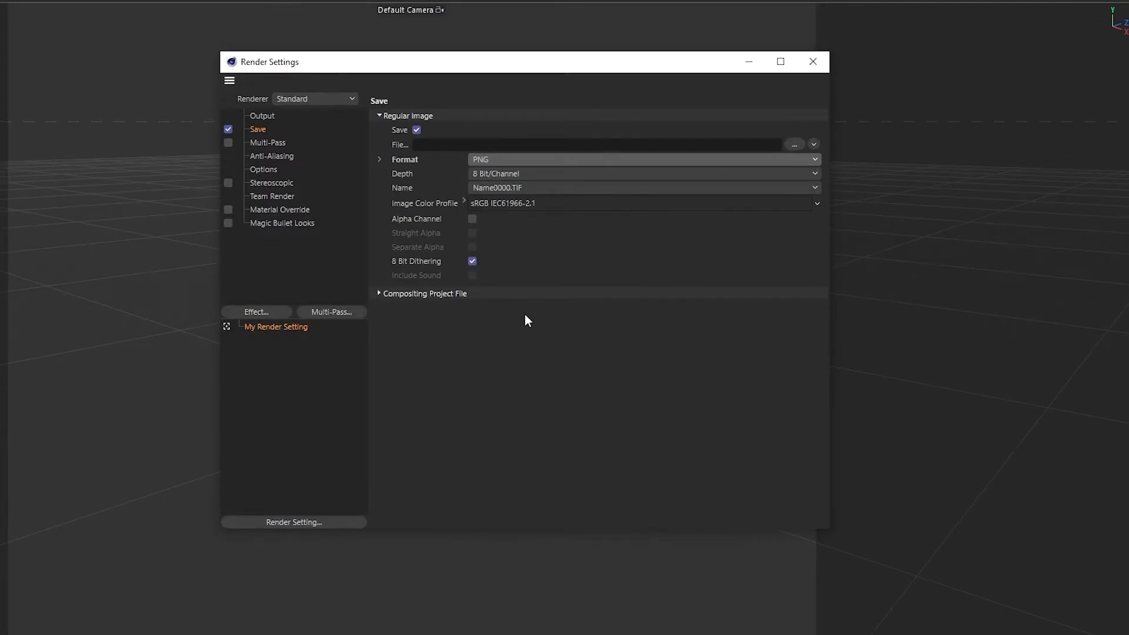
Set the regular image's file name to $prj_$take using the Project Name and Current Take Name tokens separated by an underscore
click(813, 144)
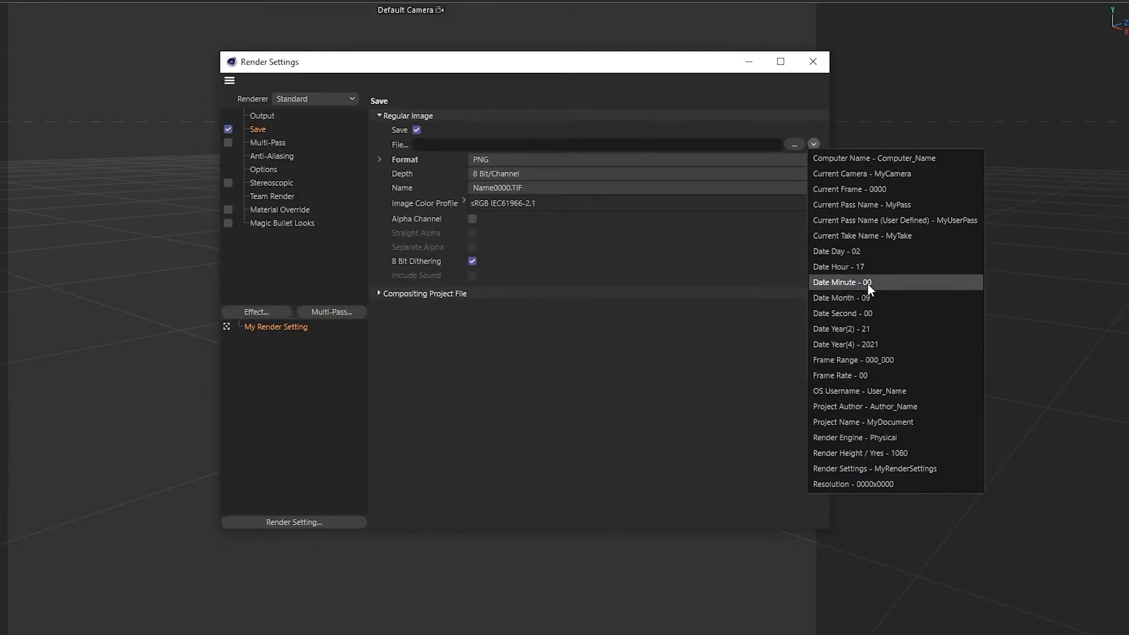
click(899, 423)
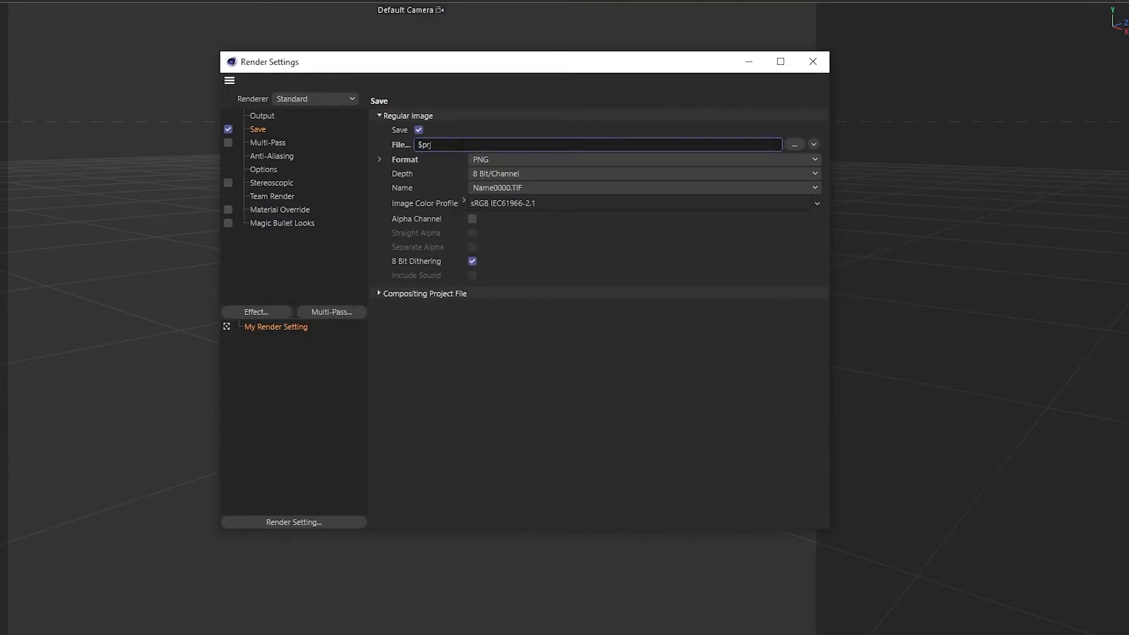
text(_)
click(814, 144)
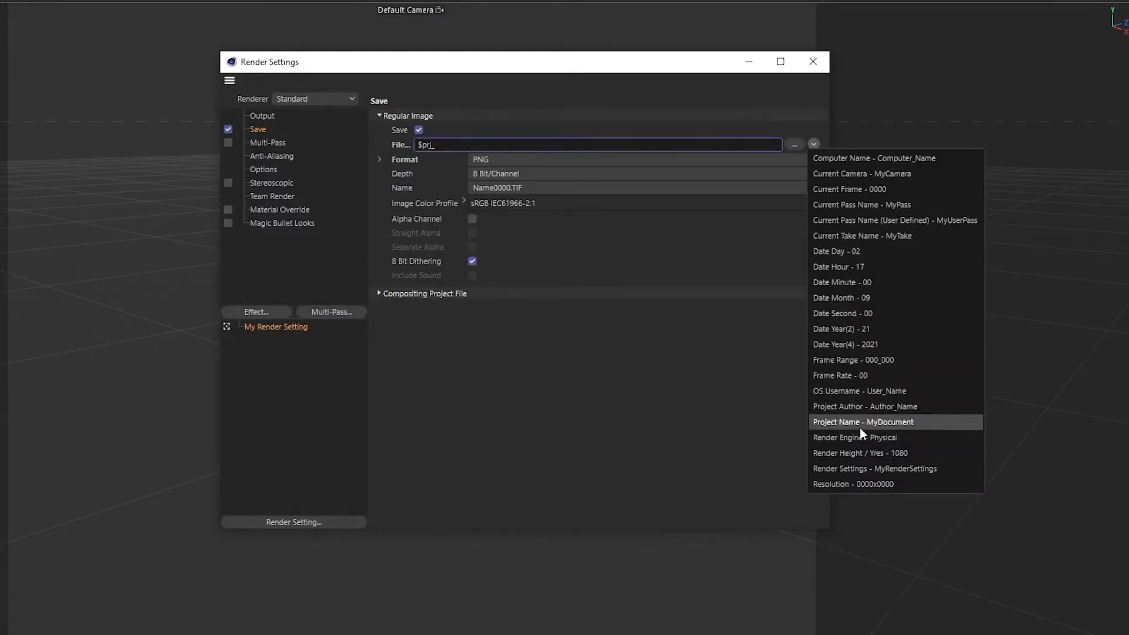
click(888, 236)
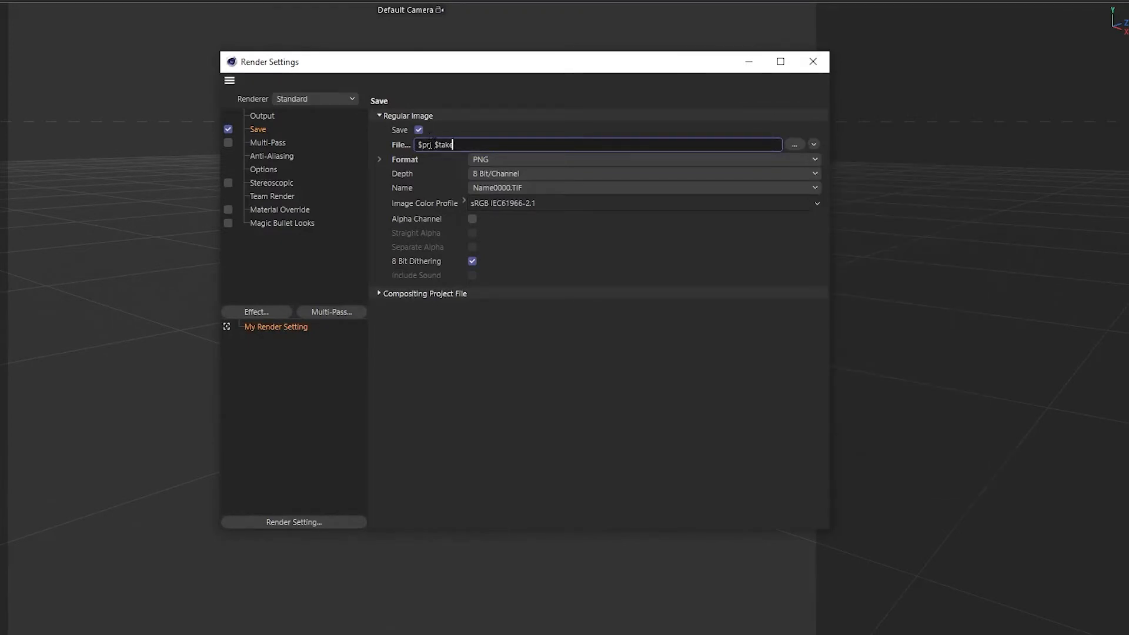
mouse_move(433, 144)
mouse_down()
mouse_move(417, 145)
mouse_move(434, 145)
mouse_up()
click(510, 143)
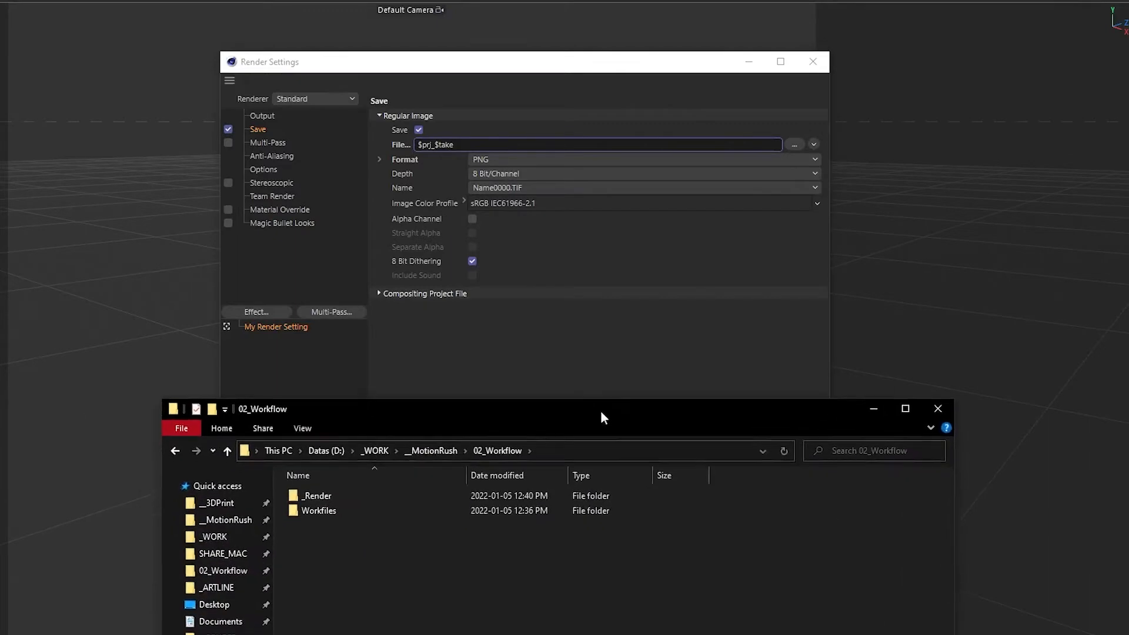
Switch to File Explorer and examine the 02_Workflow project structure, including the Workfiles/c4d folder and the _Render folder
drag(601, 410, 581, 353)
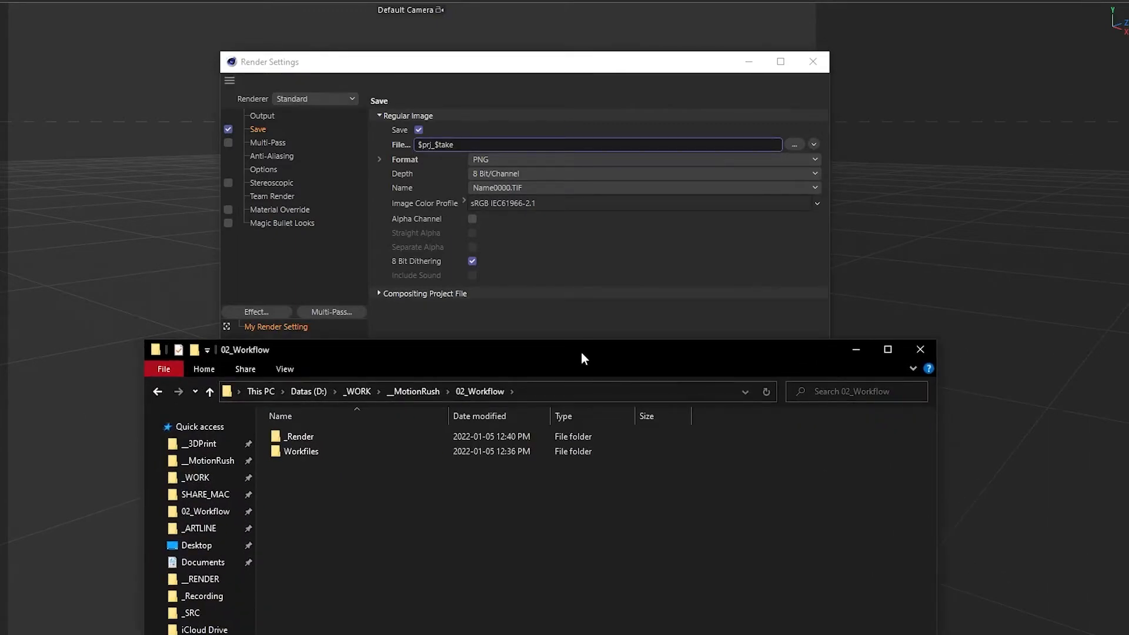
double_click(333, 454)
double_click(327, 441)
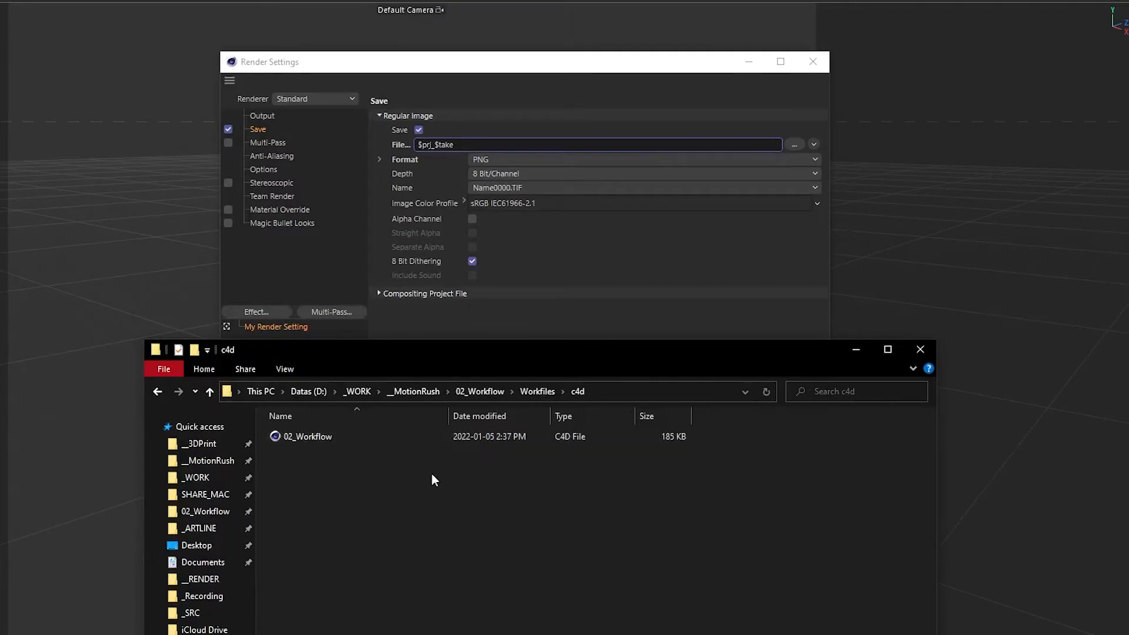
click(545, 397)
click(207, 512)
double_click(320, 434)
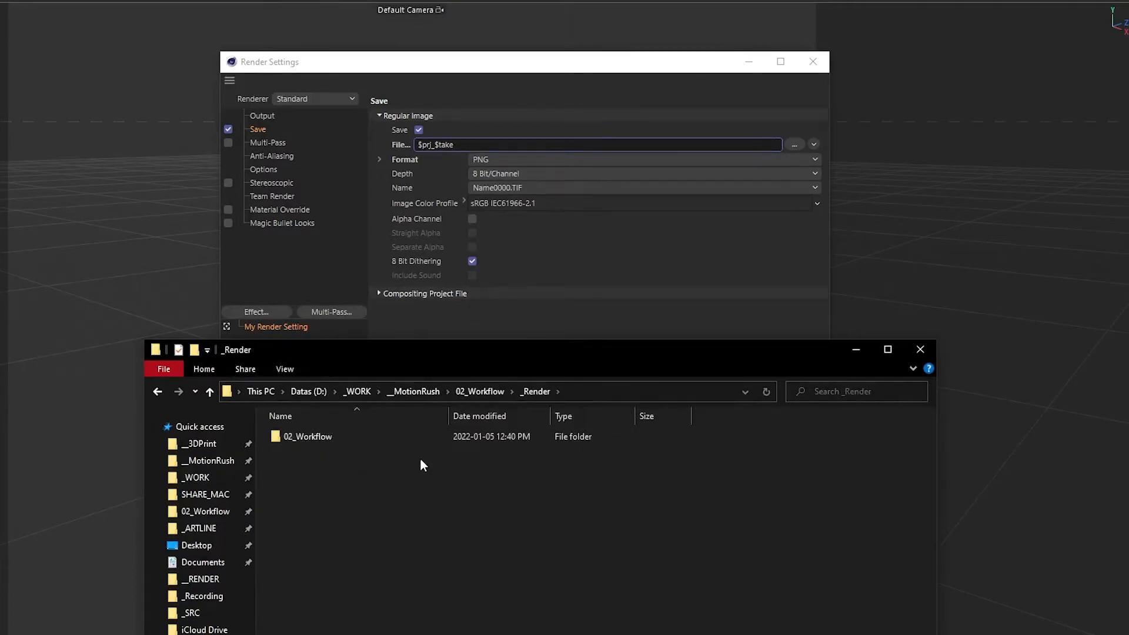
click(482, 395)
double_click(297, 452)
double_click(300, 436)
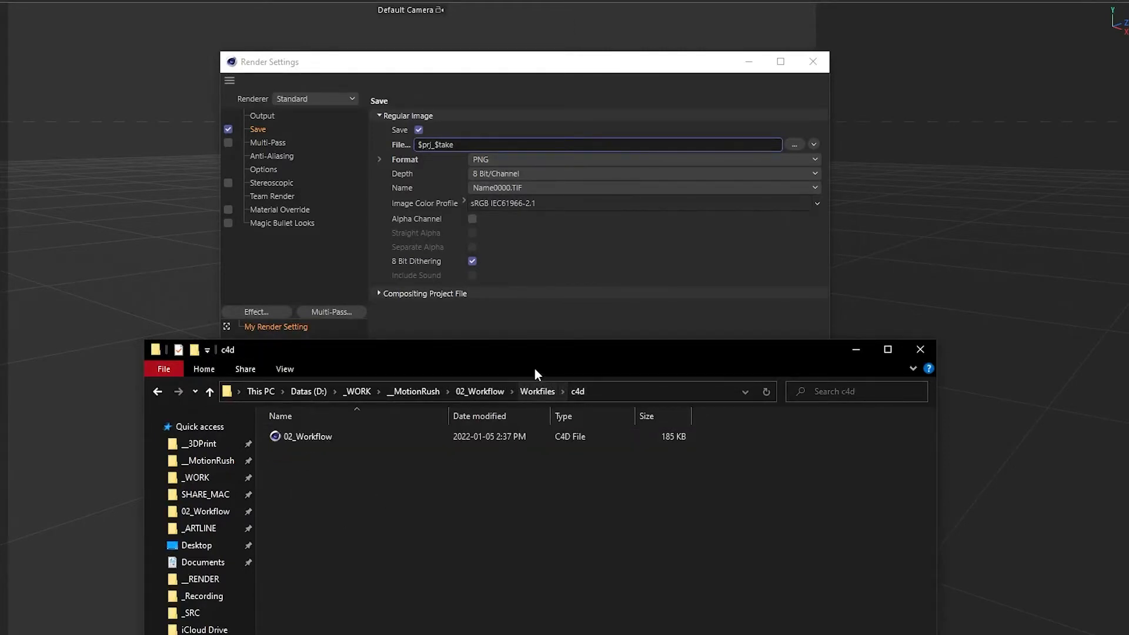
click(478, 390)
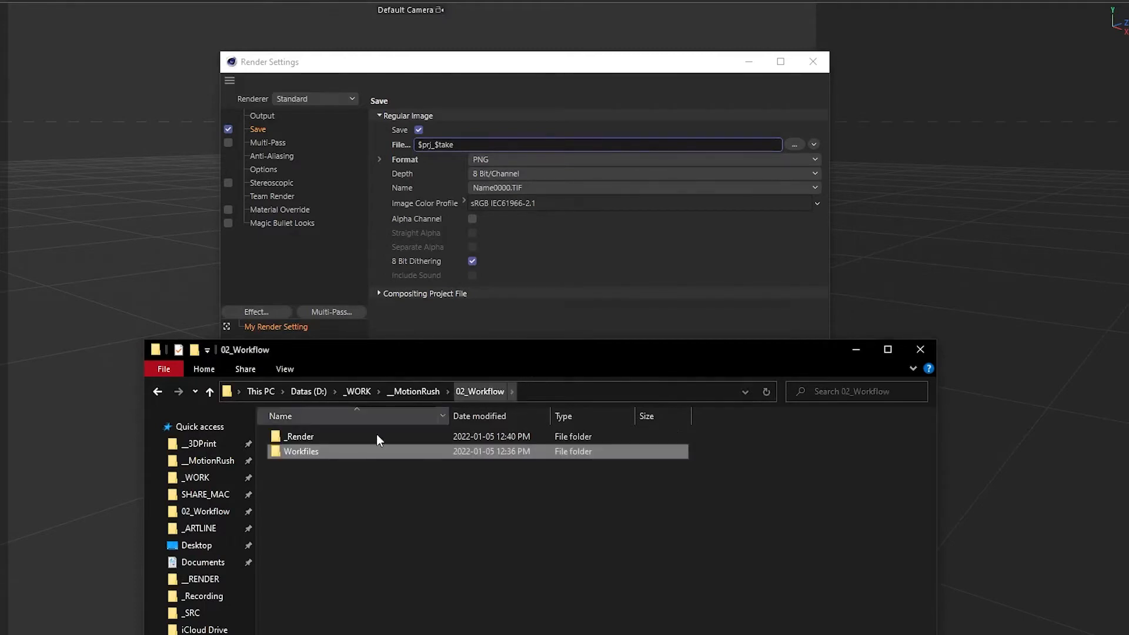
double_click(345, 437)
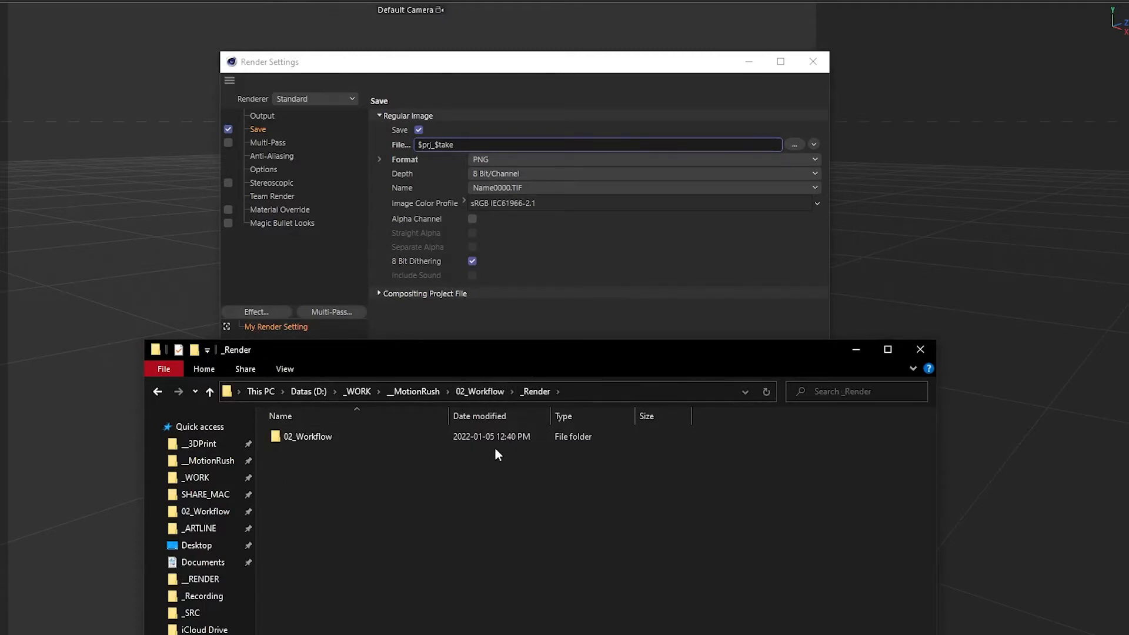
Return to the render settings and add the relative path ../../_Render/ in front of the $prj_$take file name
click(504, 139)
key(Left)
key(Left)
key(Left)
key(Left)
key(Left)
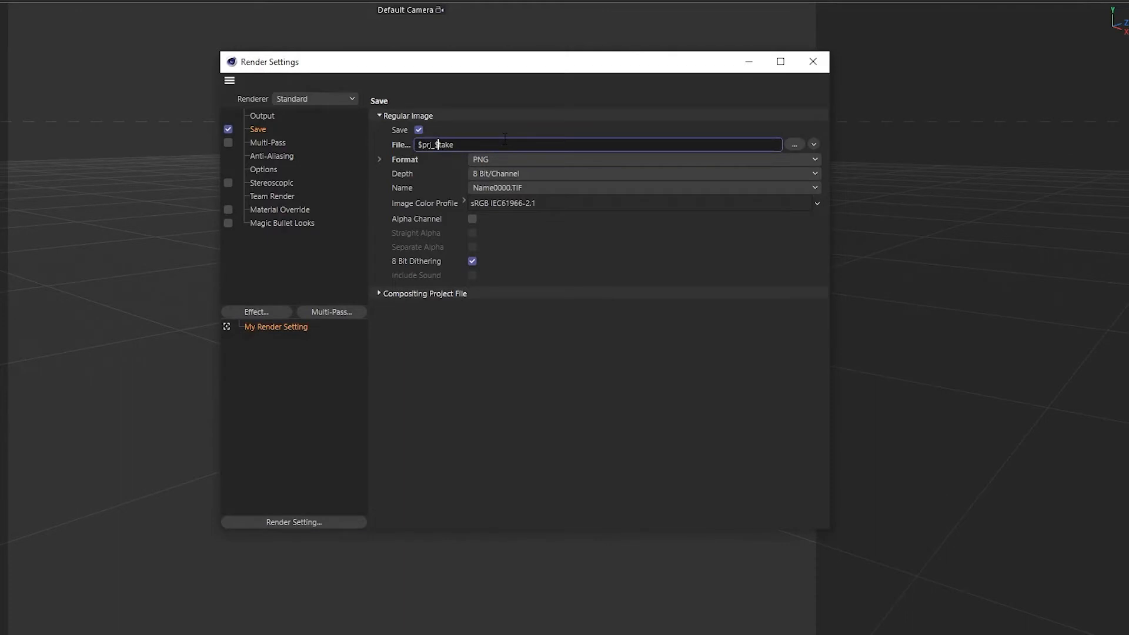
text(../)
text(../_Render/)
Insert a Project Name token folder into the regular image path so it reads ../../_Render/$prj/$prj_$take
key(alt+Tab)
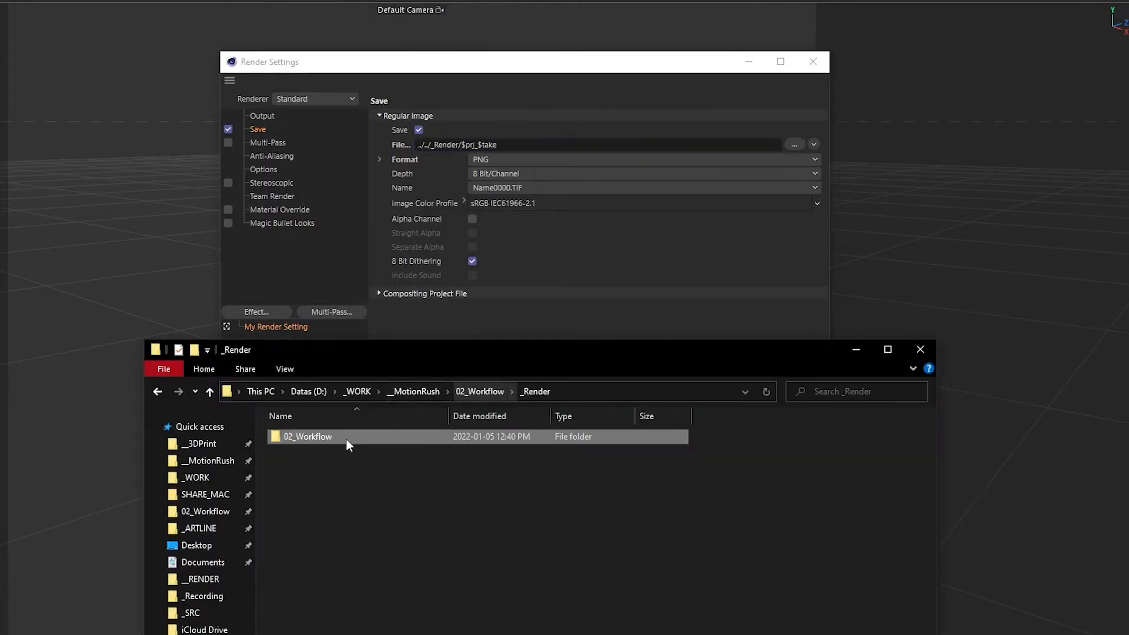
key(alt+Tab)
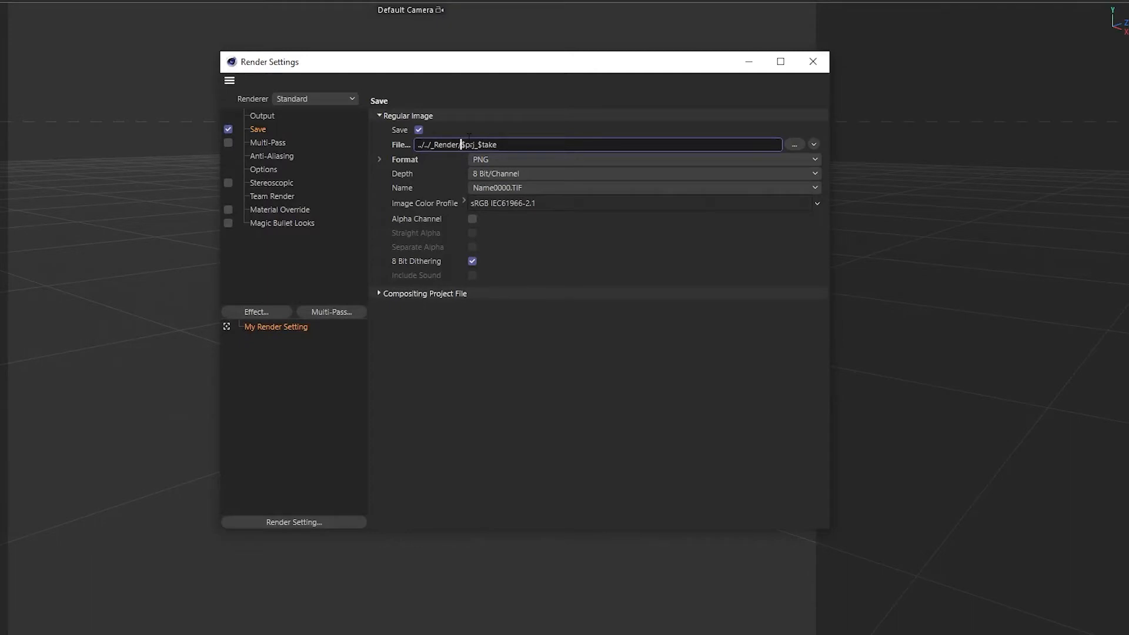
click(814, 144)
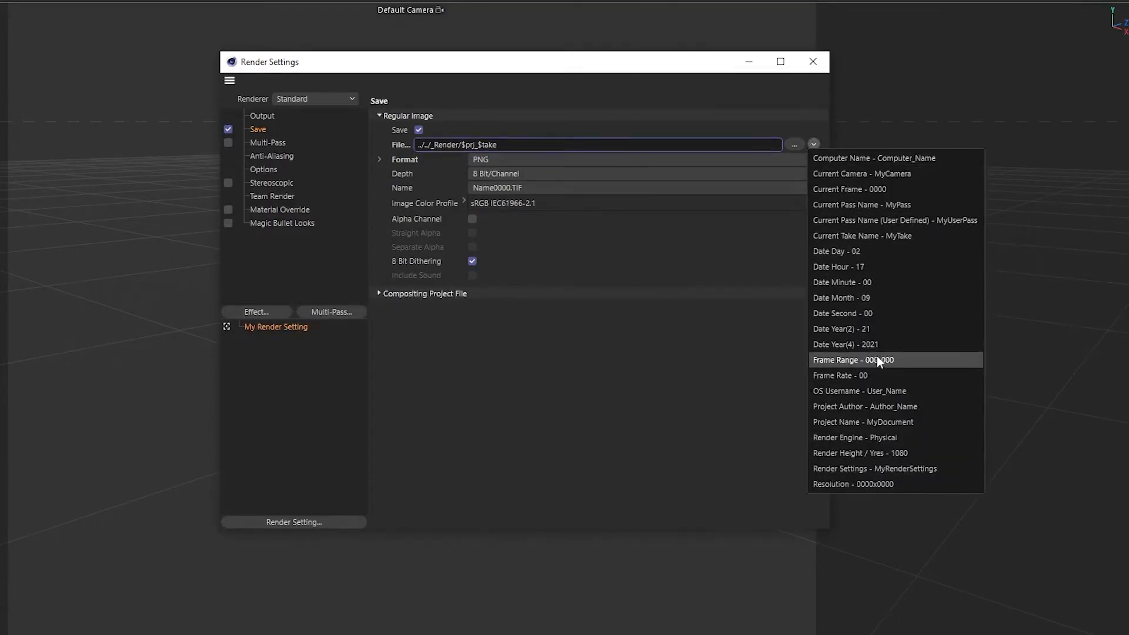
click(885, 421)
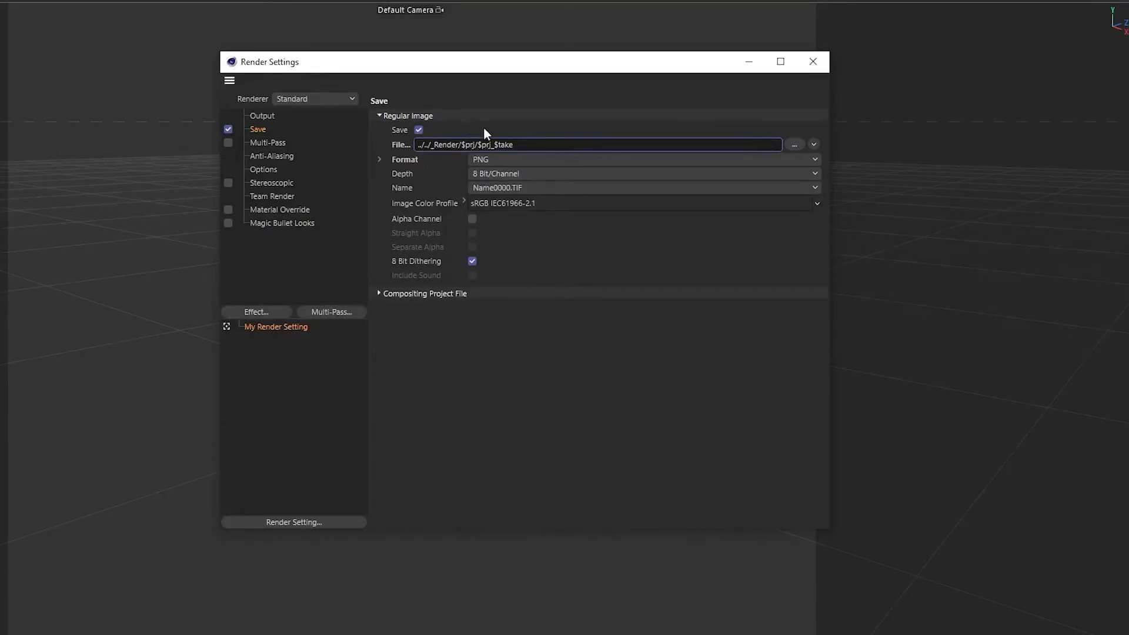
text(/)
Enable Multi-Pass, copy the regular image path, and set the multi-pass image format to PNG
click(228, 143)
key(ctrl+a)
key(ctrl+c)
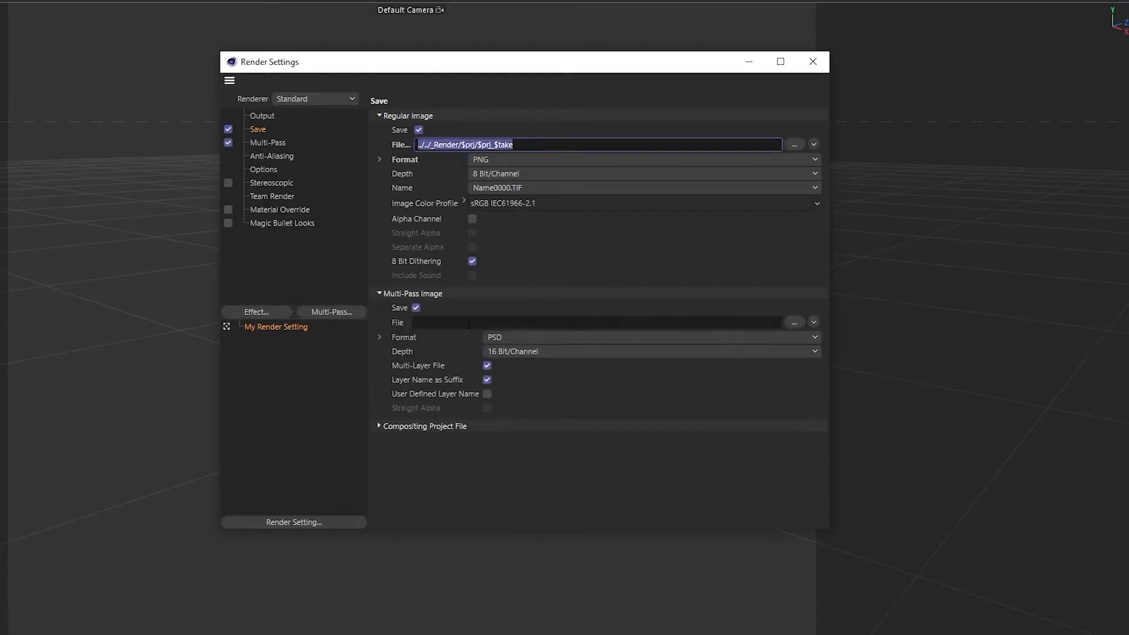
click(488, 338)
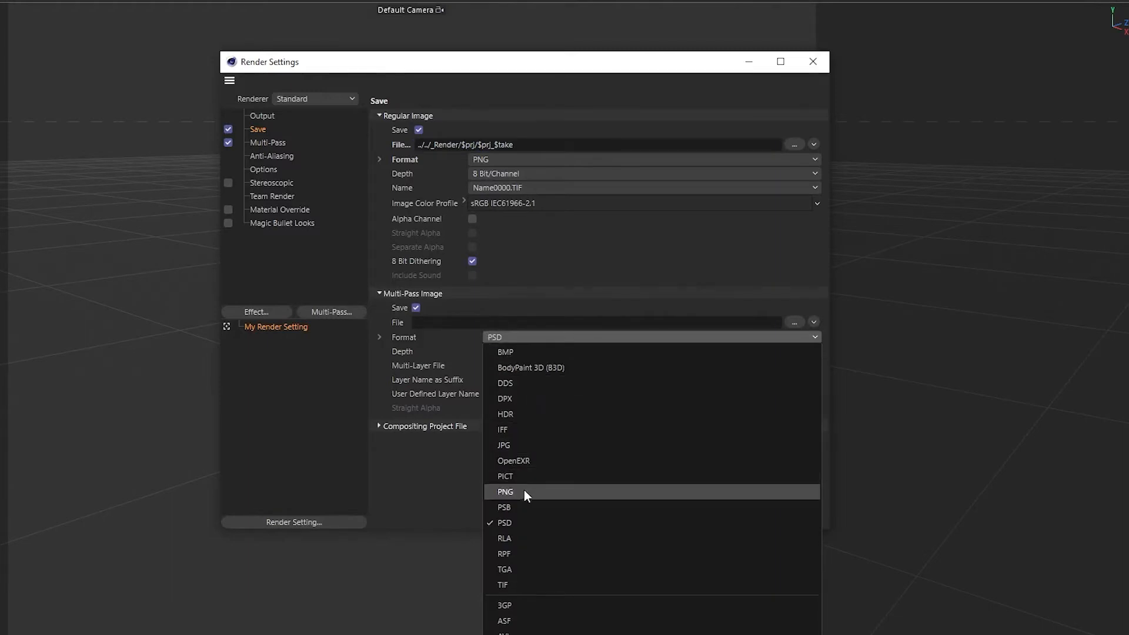
click(524, 492)
Paste the copied path as the multi-pass file and add a take folder: ../../_Render/$prj/$take/$prj_$take
click(474, 322)
key(ctrl+v)
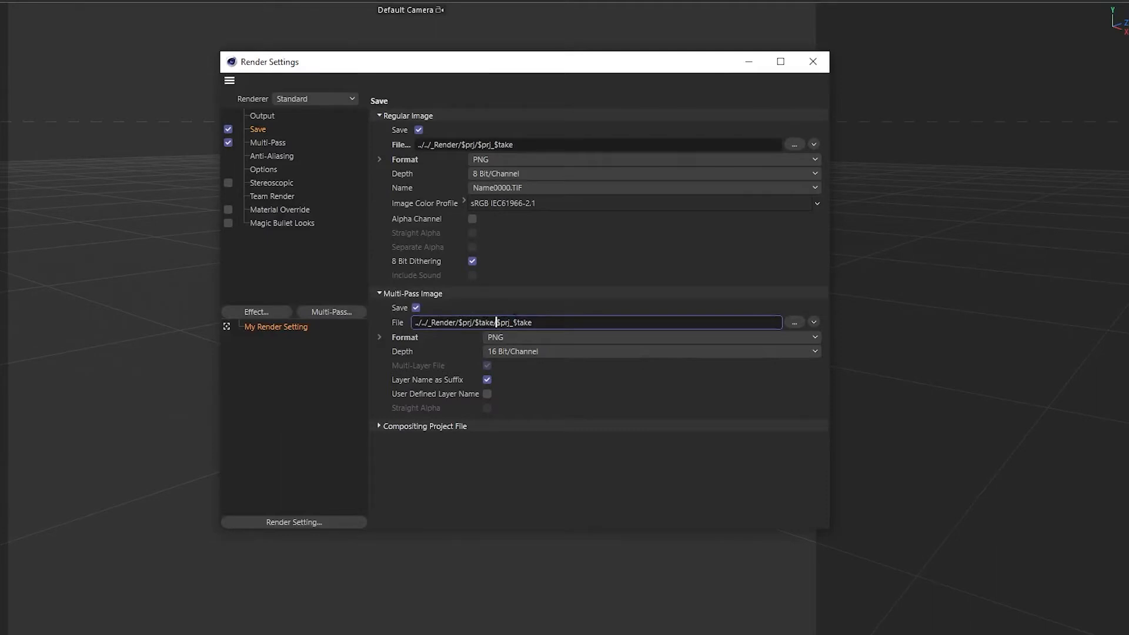
drag(533, 322, 500, 323)
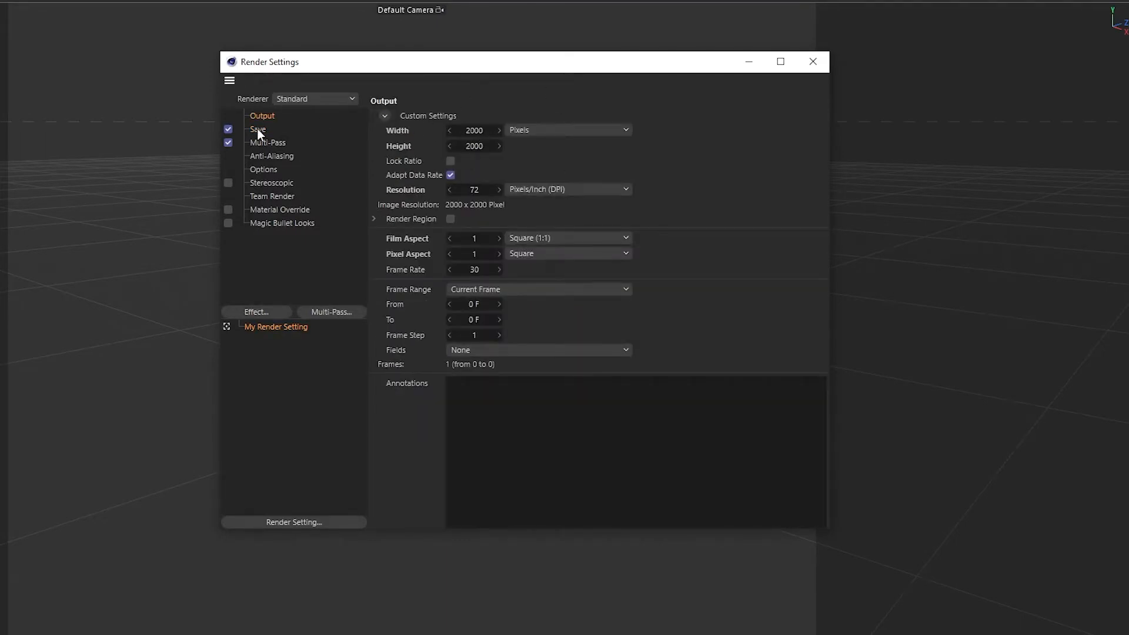
Return to the save options and create a child render setting under My Render Setting
click(258, 129)
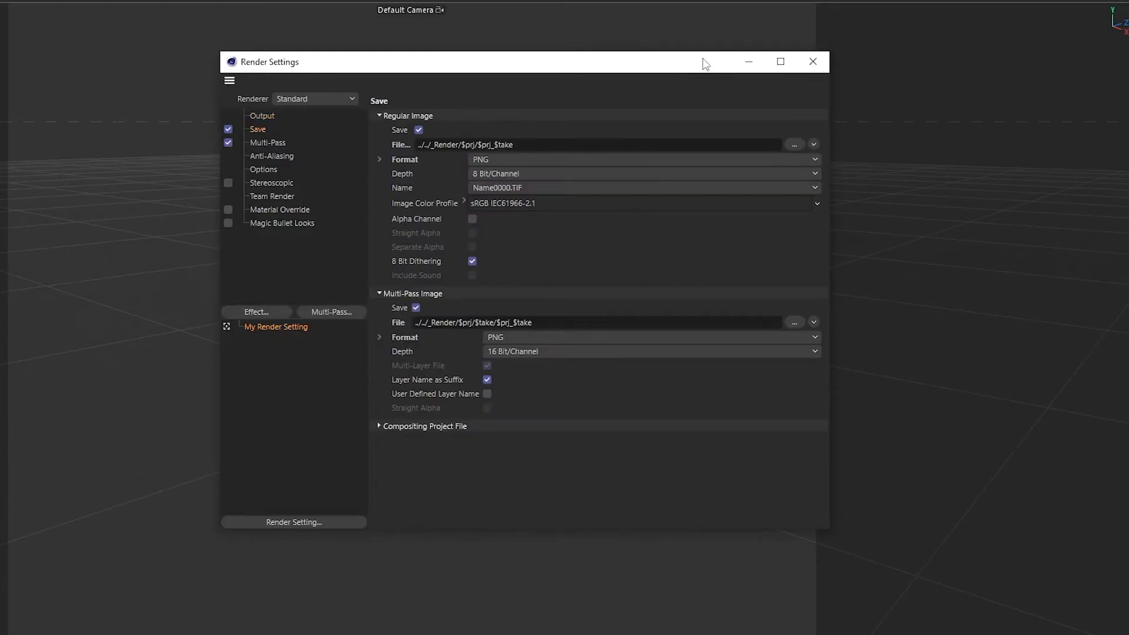
drag(697, 63, 567, 84)
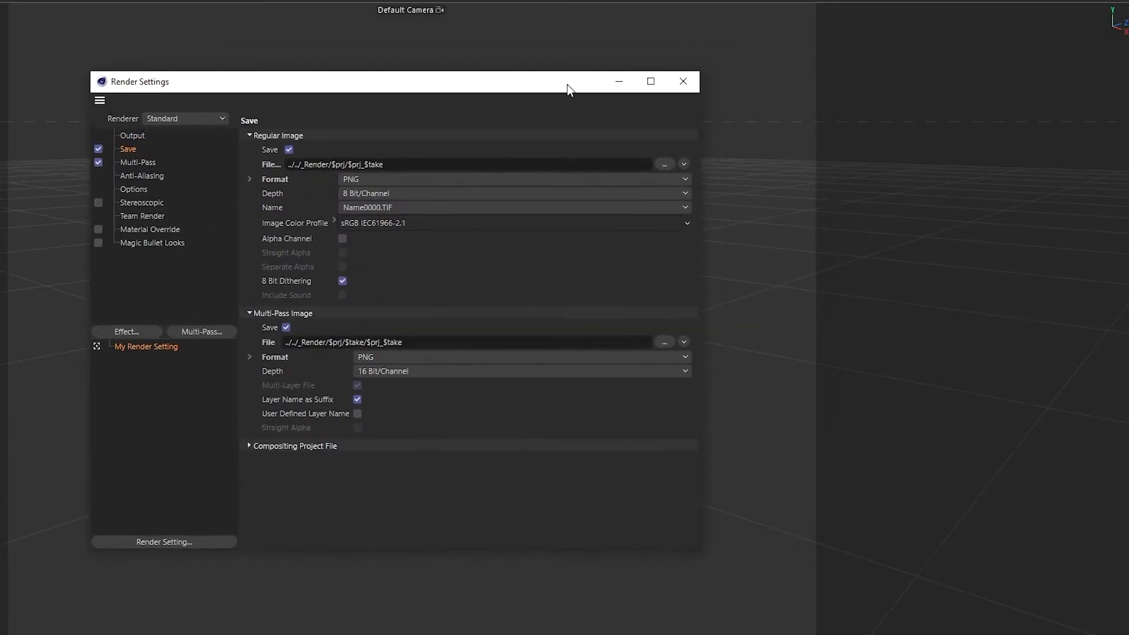
right_click(150, 348)
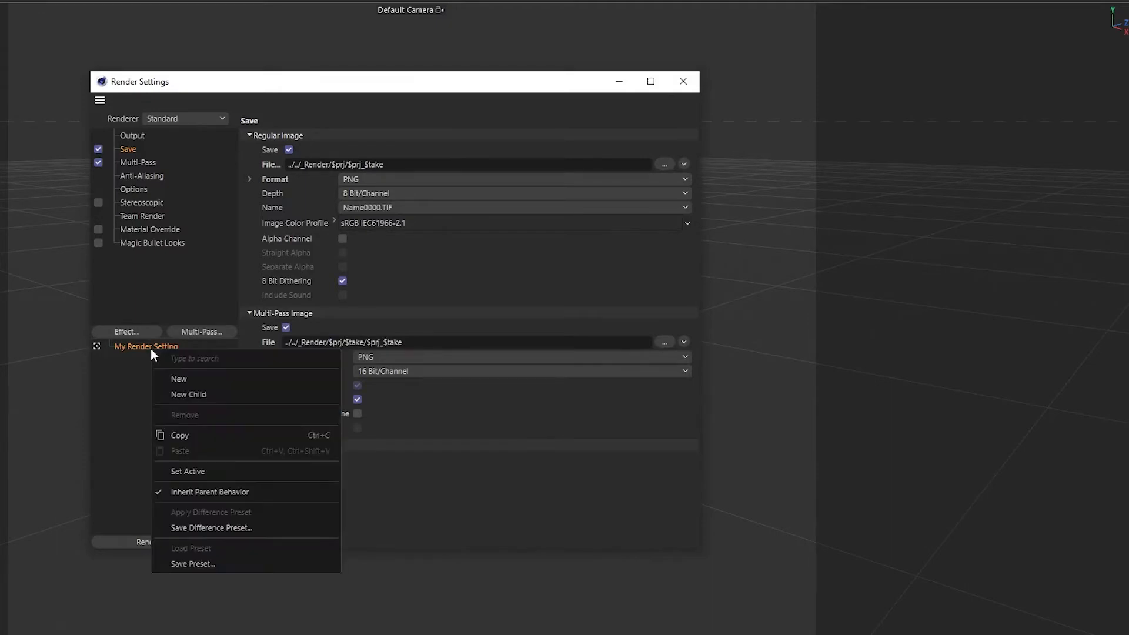
click(199, 402)
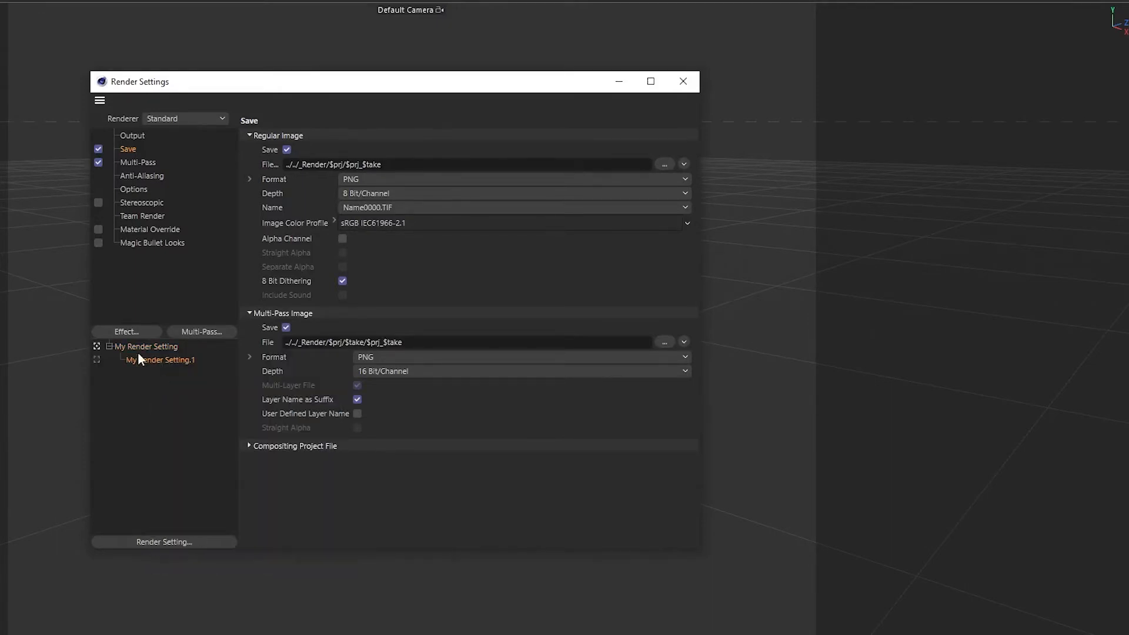
Rename the parent render setting to MASTER and its child to FULL
double_click(138, 347)
text(MASTER)
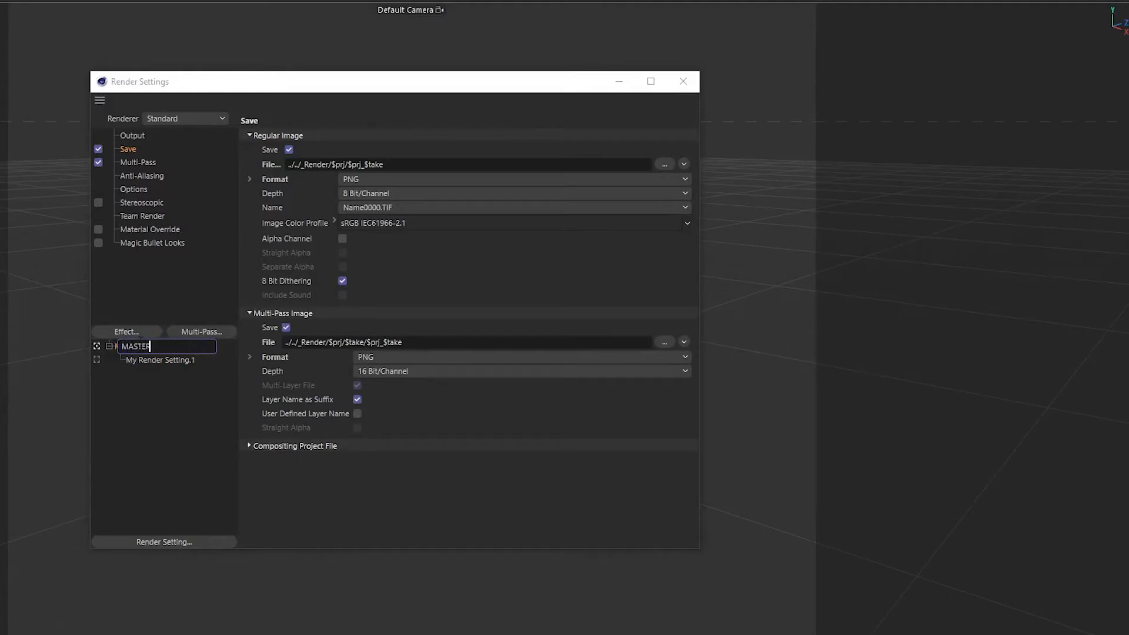
key(Return)
double_click(148, 357)
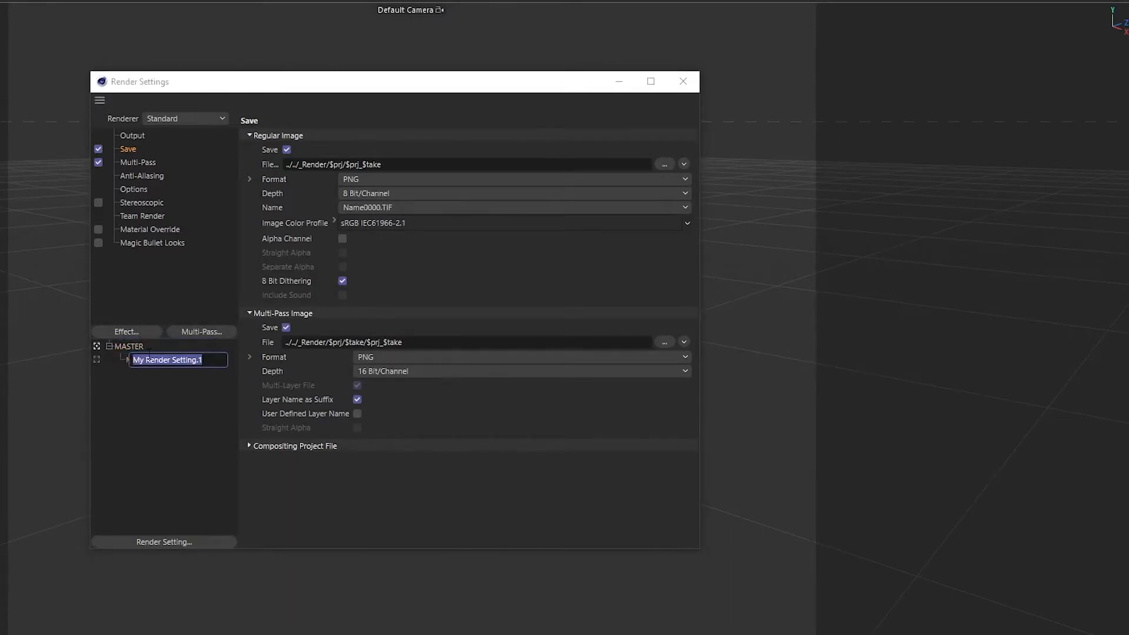
text(FULL)
key(Return)
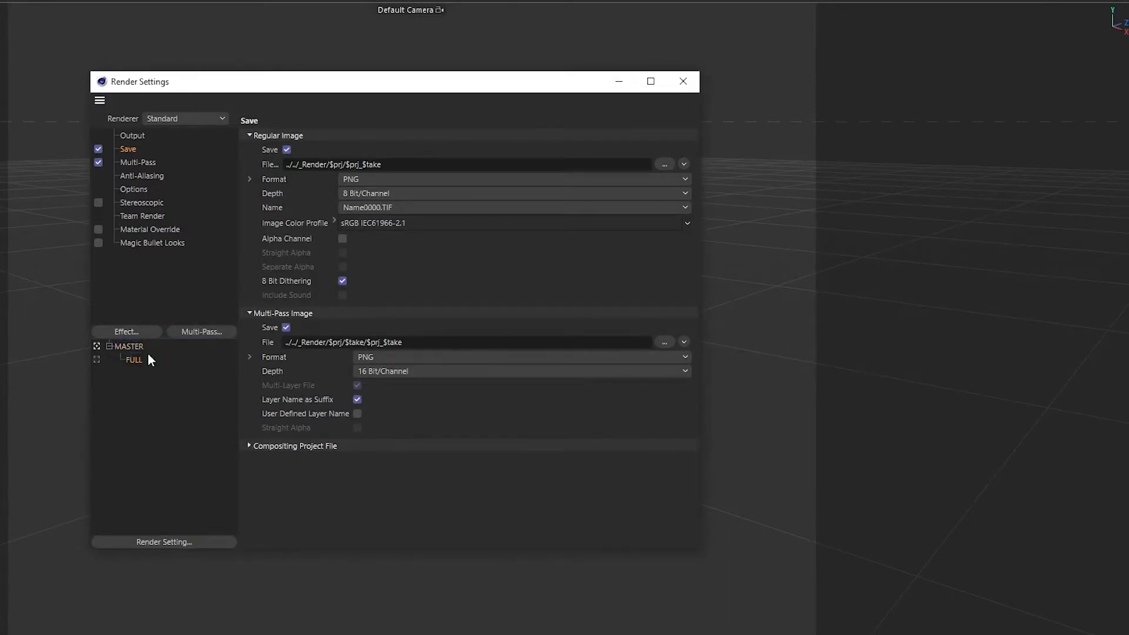
Add two more child render settings under MASTER, named HALF and QUARTER
right_click(140, 349)
click(171, 391)
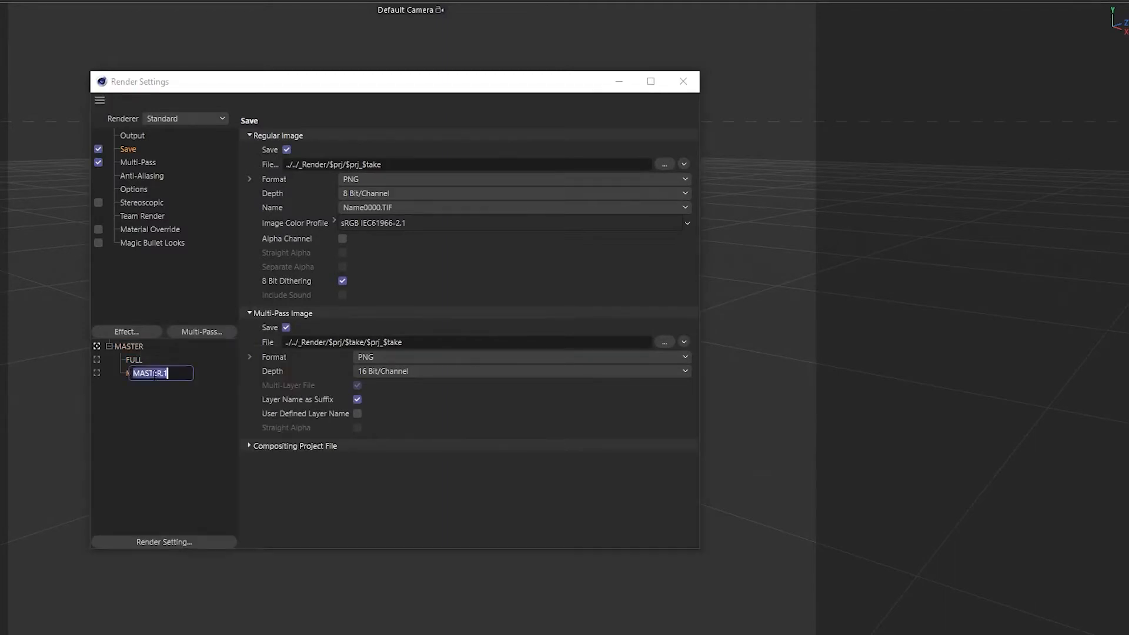
text(HALF)
key(Return)
right_click(133, 344)
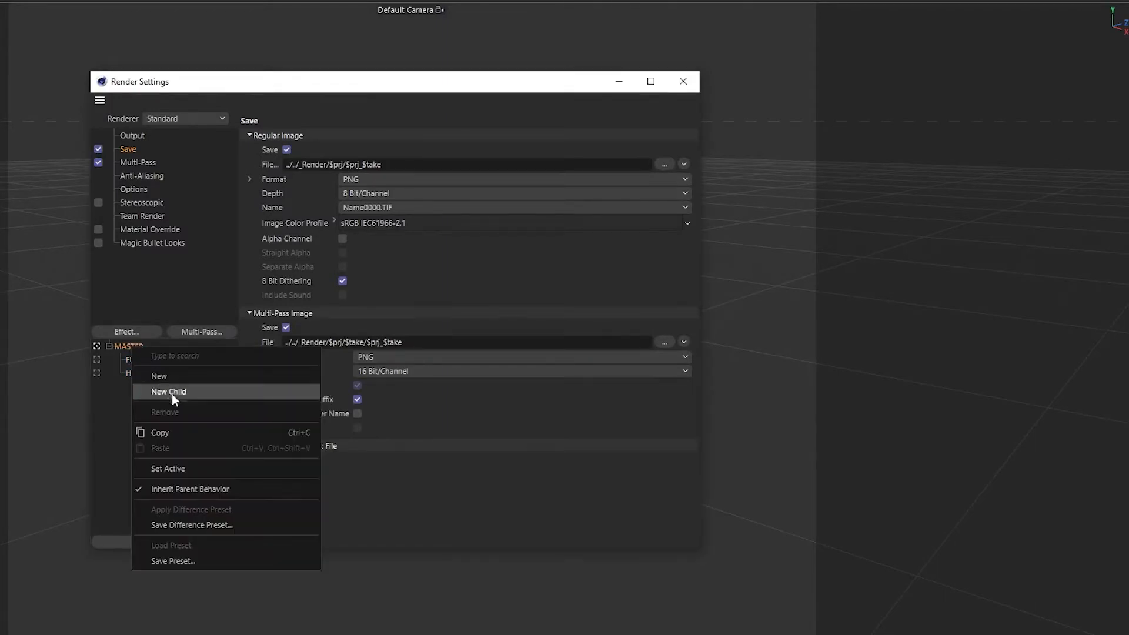
click(172, 395)
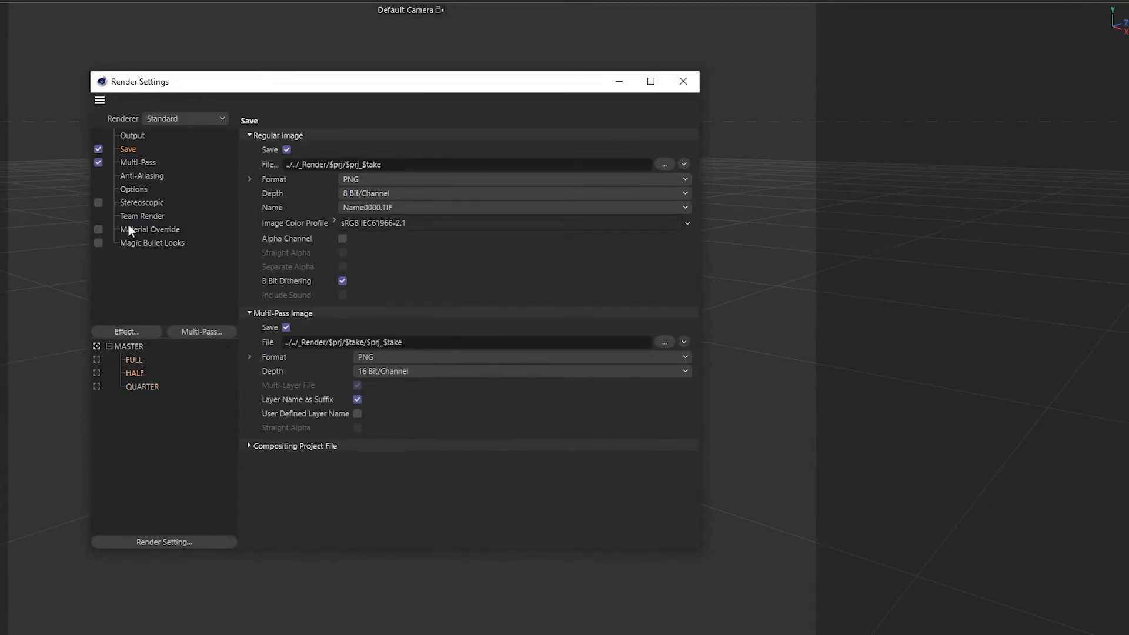
Set the HALF render setting's output width and height to 1000 pixels each
click(139, 135)
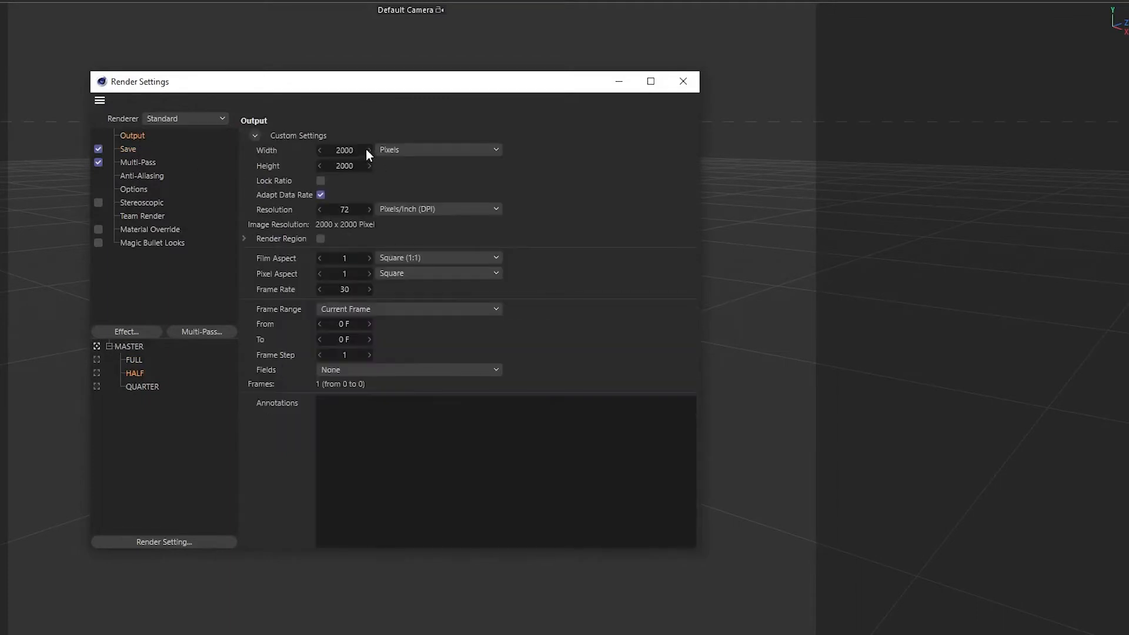
double_click(355, 151)
text(1000)
key(Tab)
text(1000)
key(Return)
Divide the QUARTER render setting's output width and height by 4 to get 500 x 500 pixels
double_click(349, 150)
key(End)
text(/4)
key(Tab)
key(End)
text(/4)
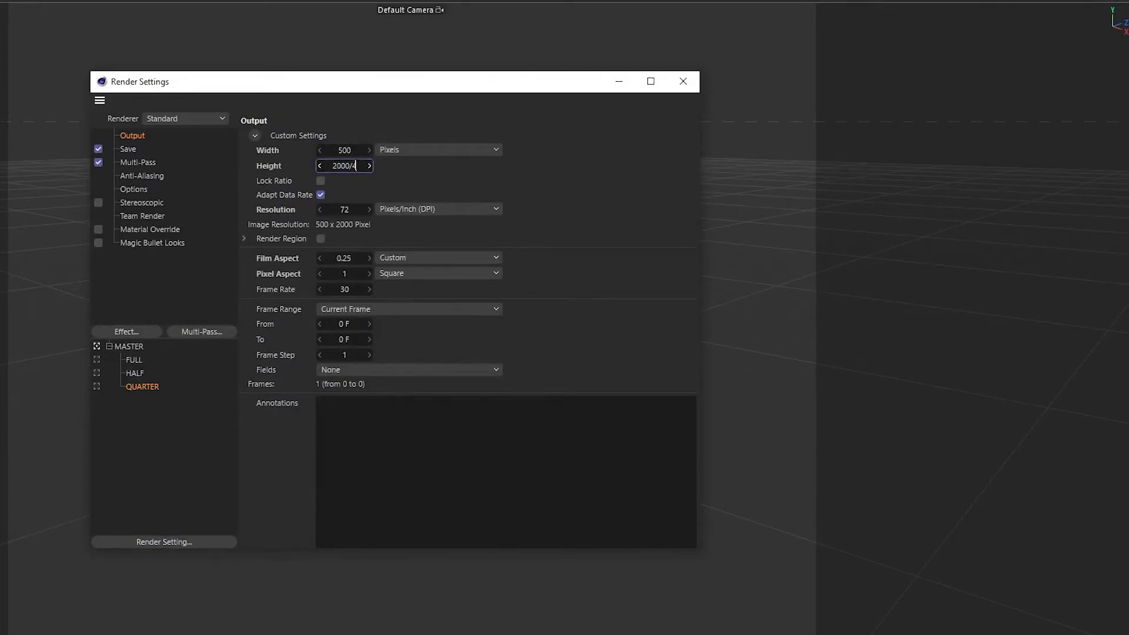
key(Return)
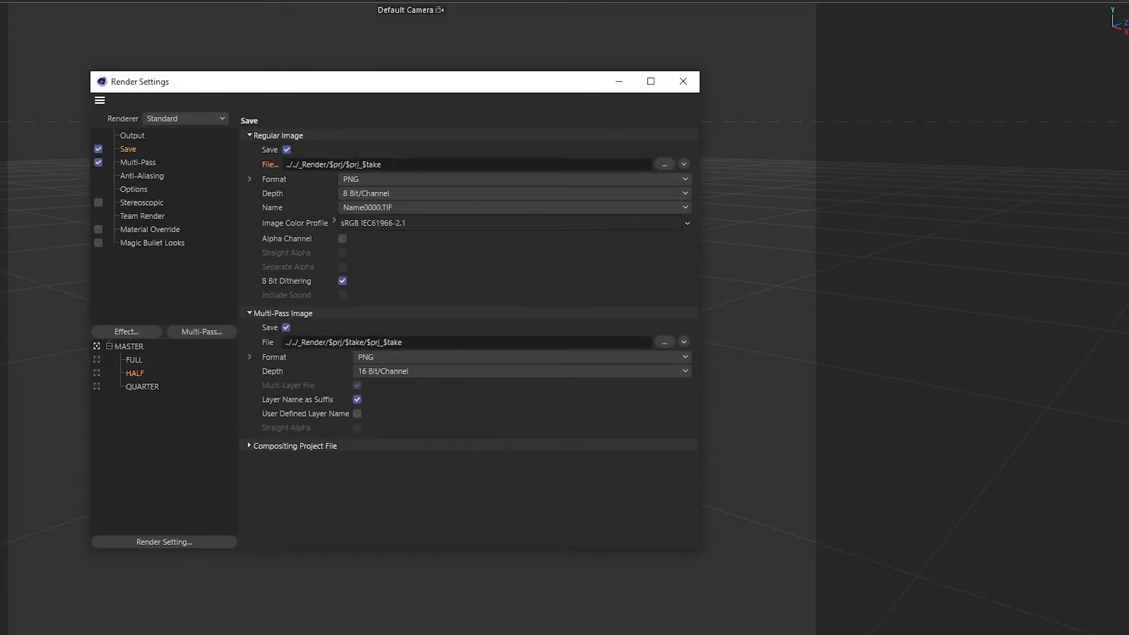
Set the HALF render setting's regular image path to ../../_Render/$prj/H/$prj_H_$take
click(345, 164)
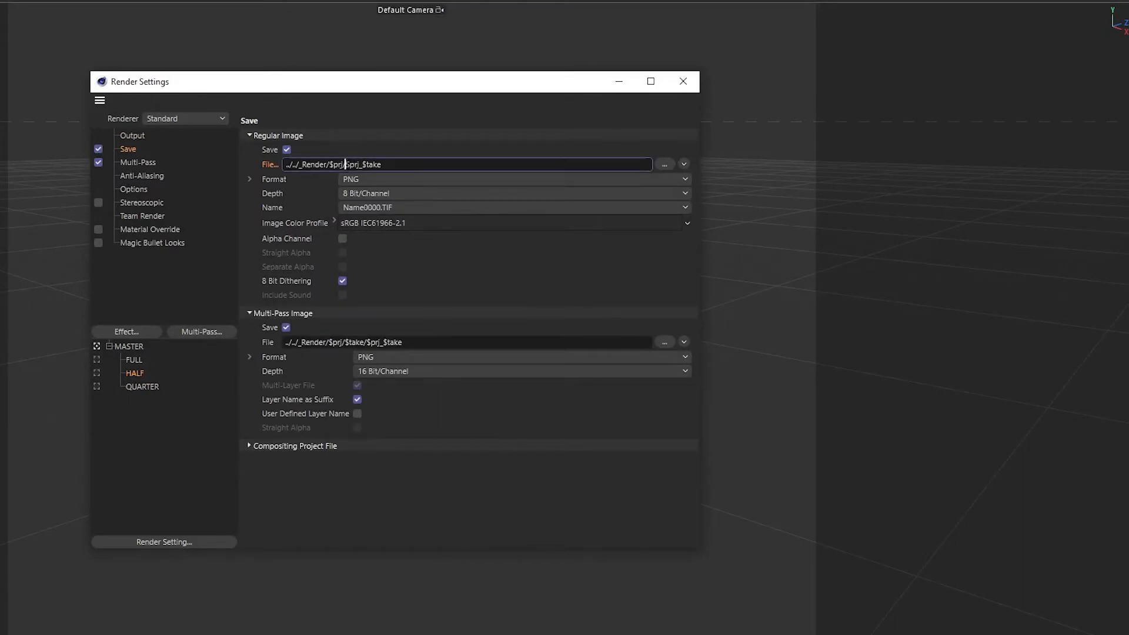
click(370, 165)
text(H-)
key(BackSpace)
text(_H)
Set the HALF render setting's multi-pass image path to ../../_Render/$prj/H/$take/$prj_H_$take
double_click(349, 342)
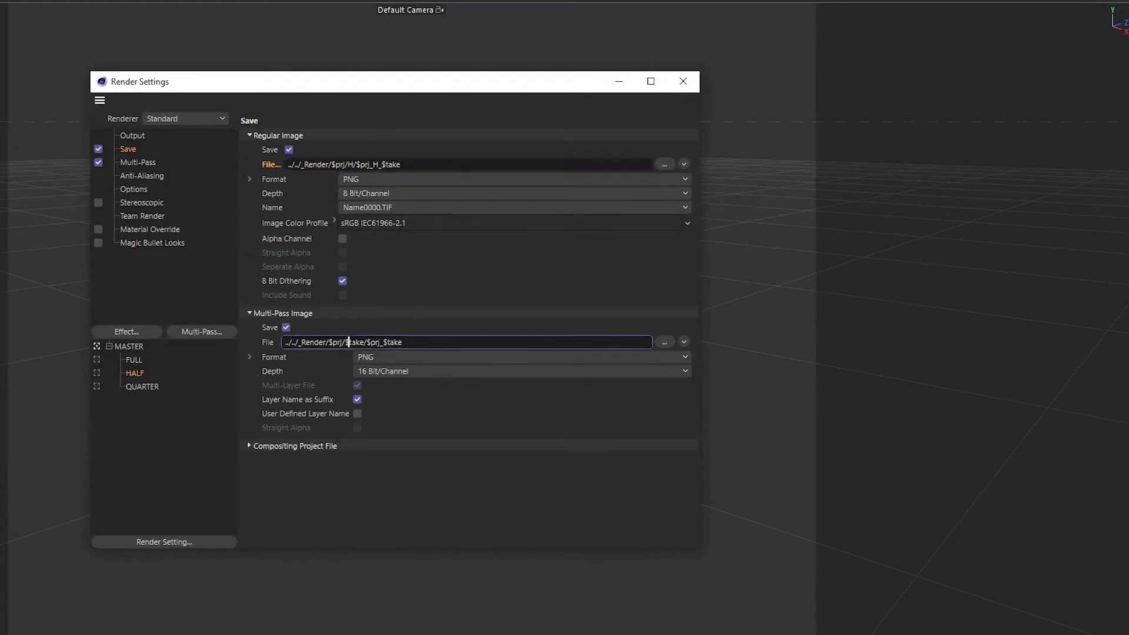
click(345, 342)
text(H/)
text(_H_)
key(Return)
Set QUARTER's regular image path to ../../_Render/$prj/Q/$prj_$take and its multi-pass path to ../../_Render/$prj/Q/$take/$prj_Q_$take
click(135, 387)
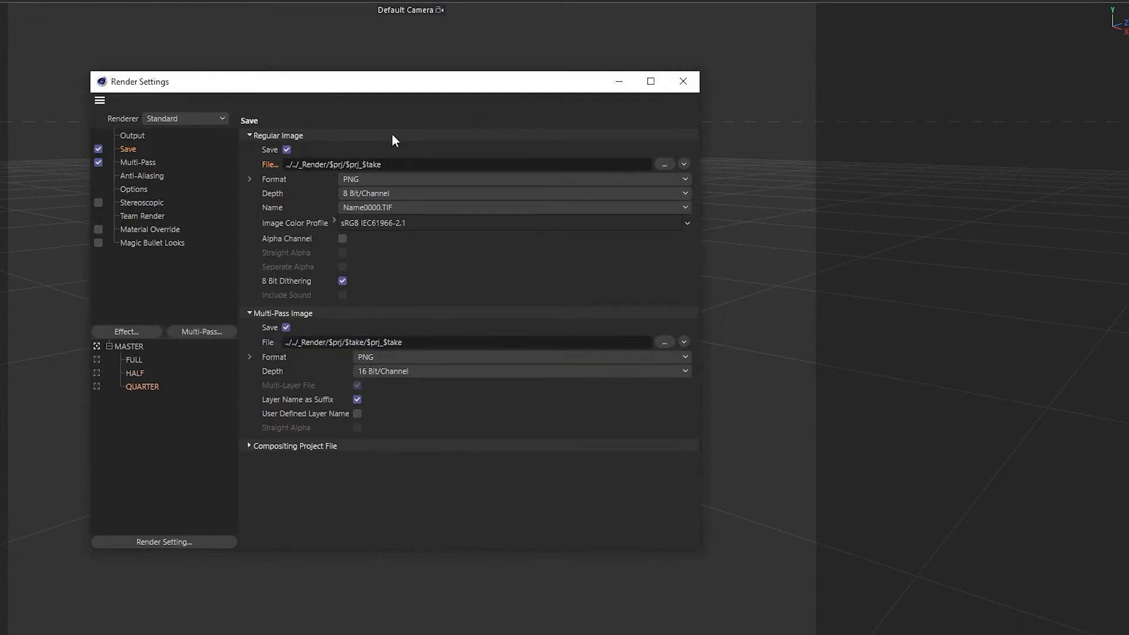
click(346, 165)
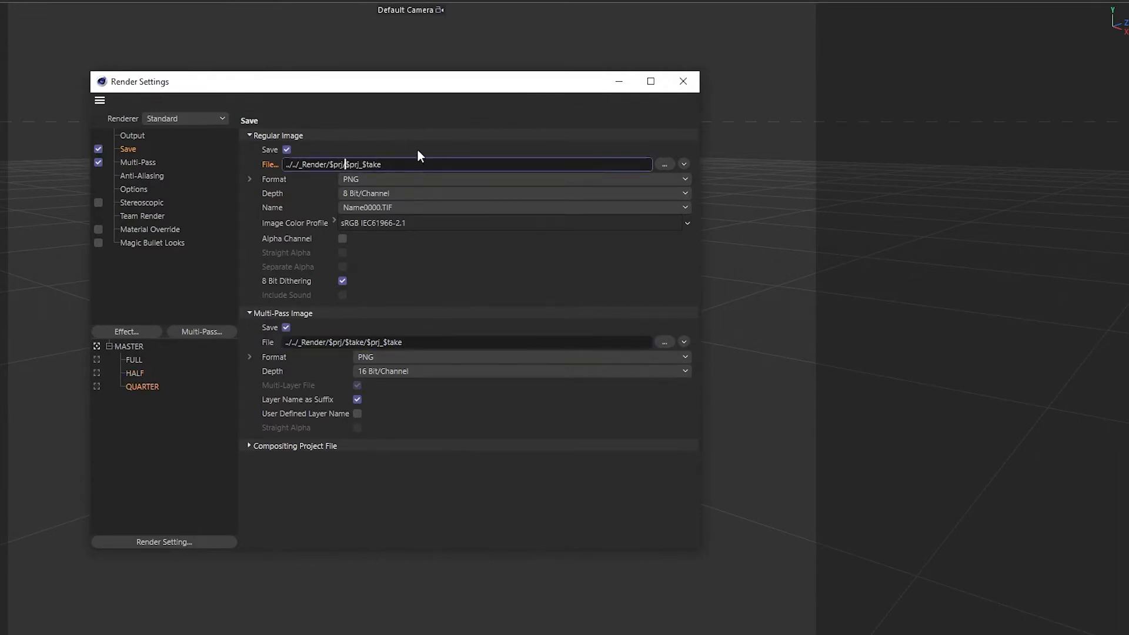
text(Q/)
key(Tab)
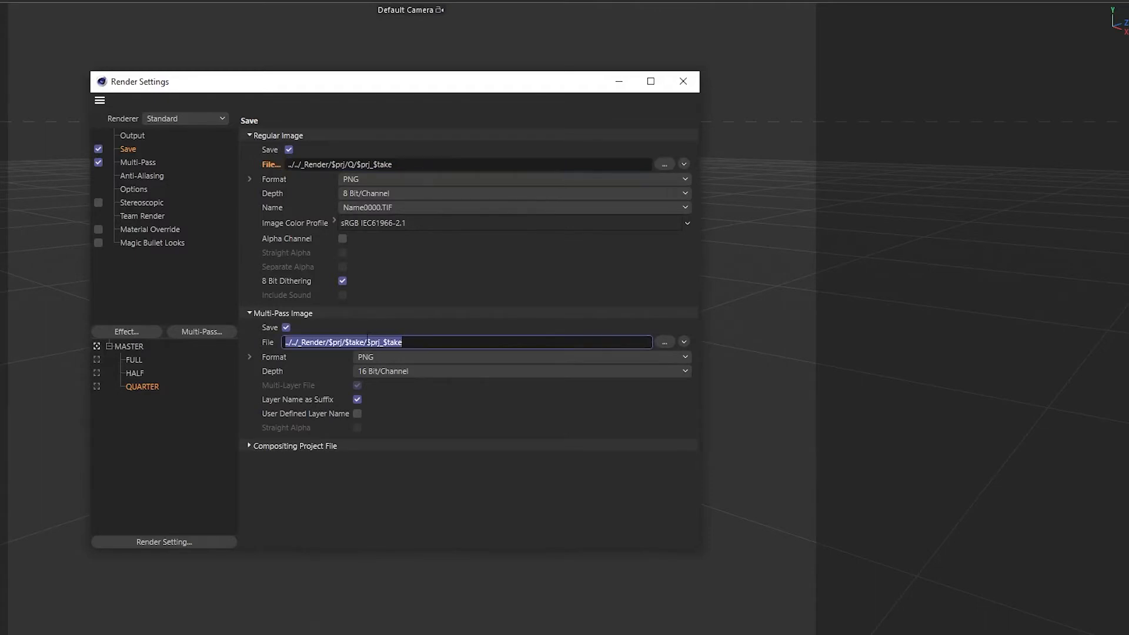
click(367, 342)
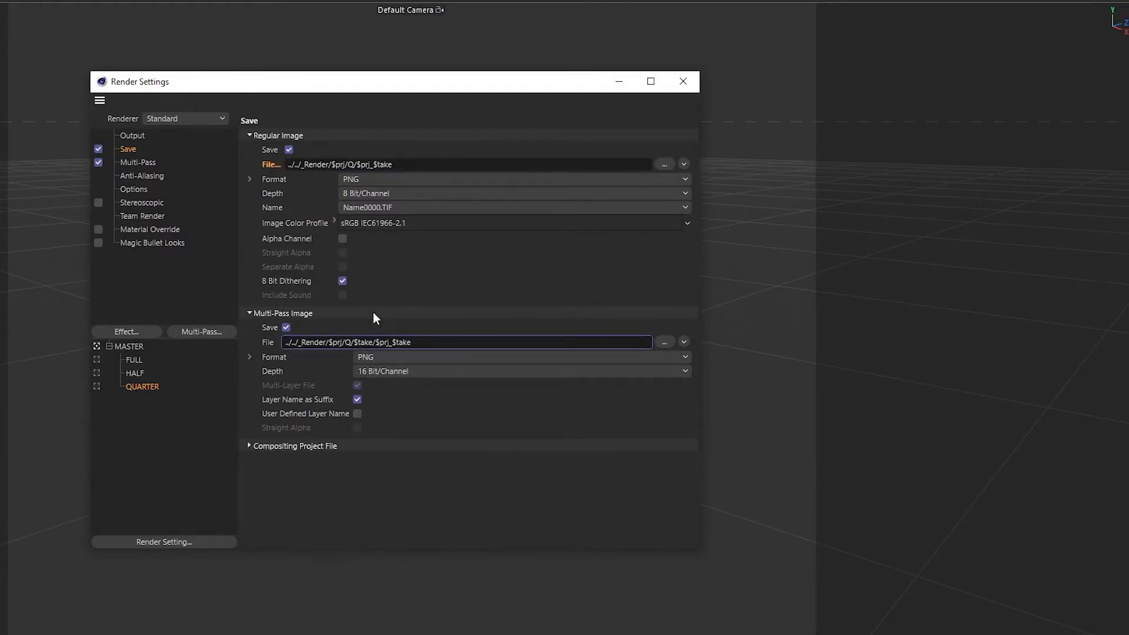
Review the save paths of the MASTER, FULL, HALF and QUARTER render settings and HALF's output size
click(127, 346)
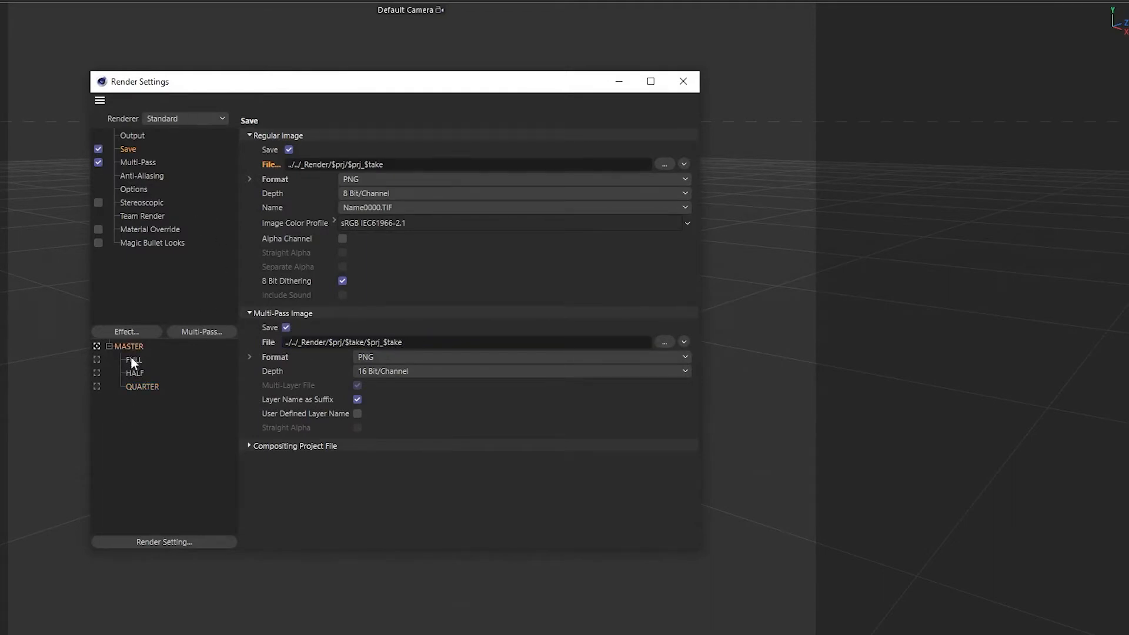
click(132, 360)
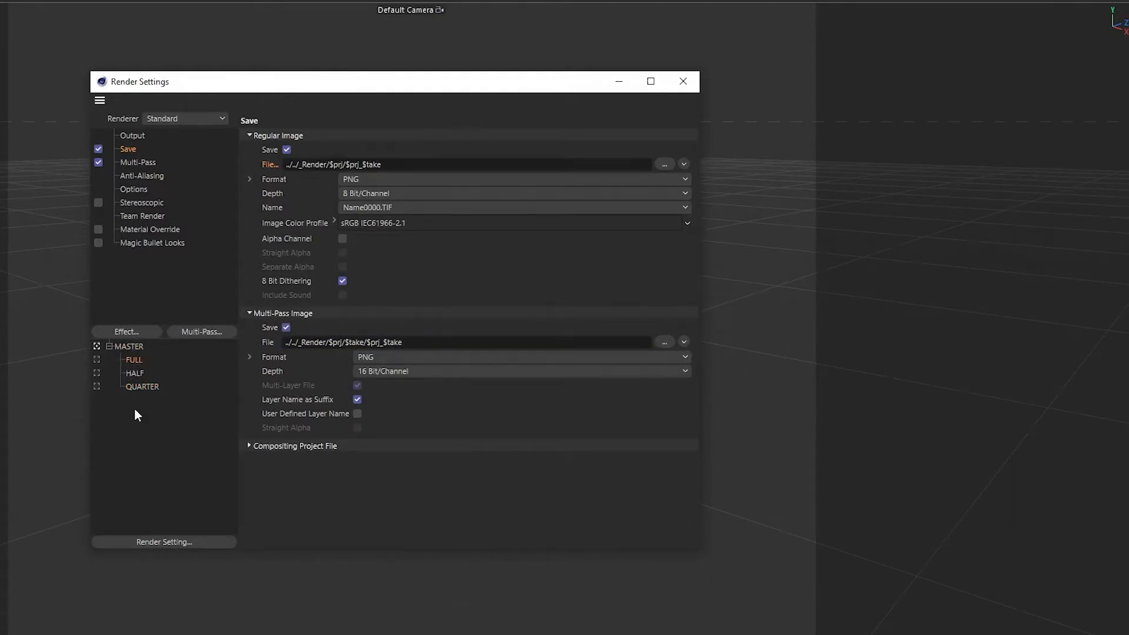
click(135, 376)
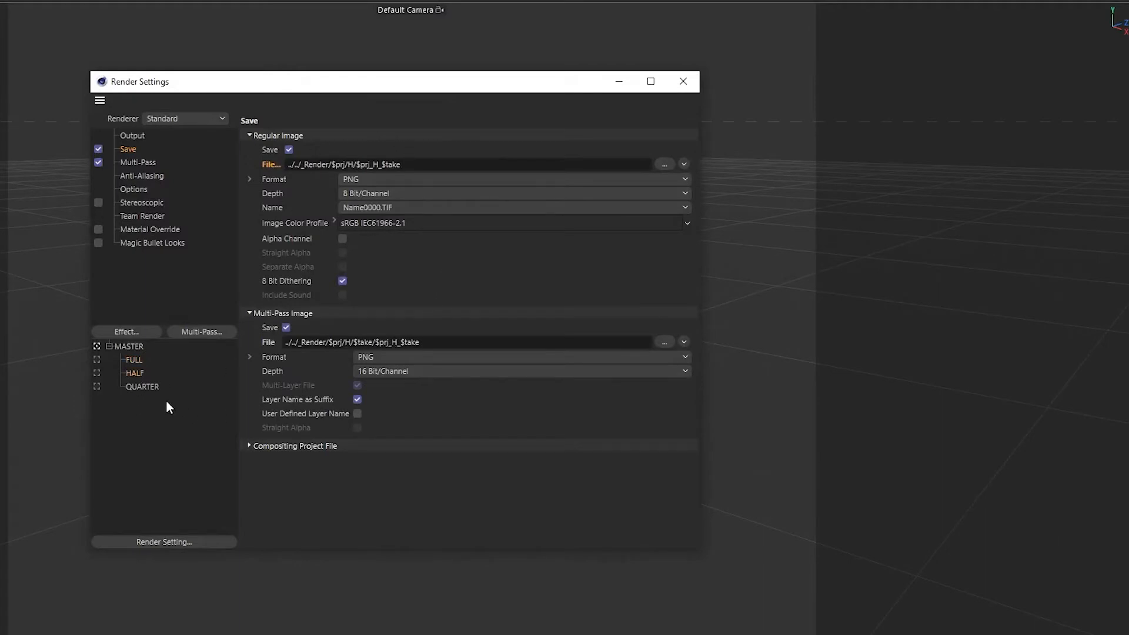
click(133, 136)
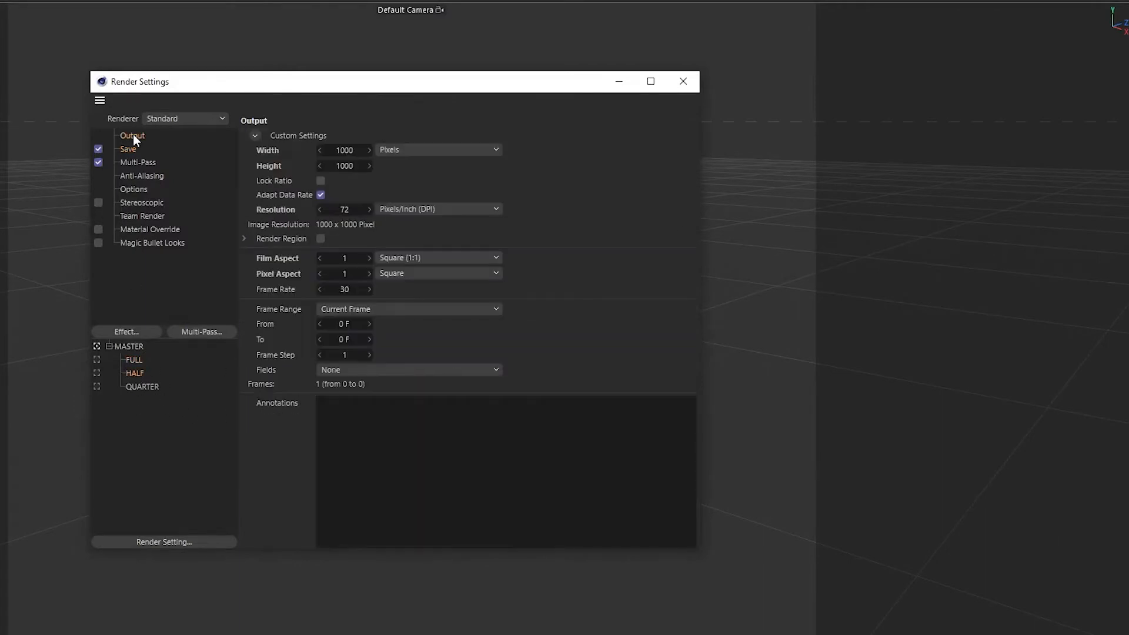
click(148, 393)
click(129, 150)
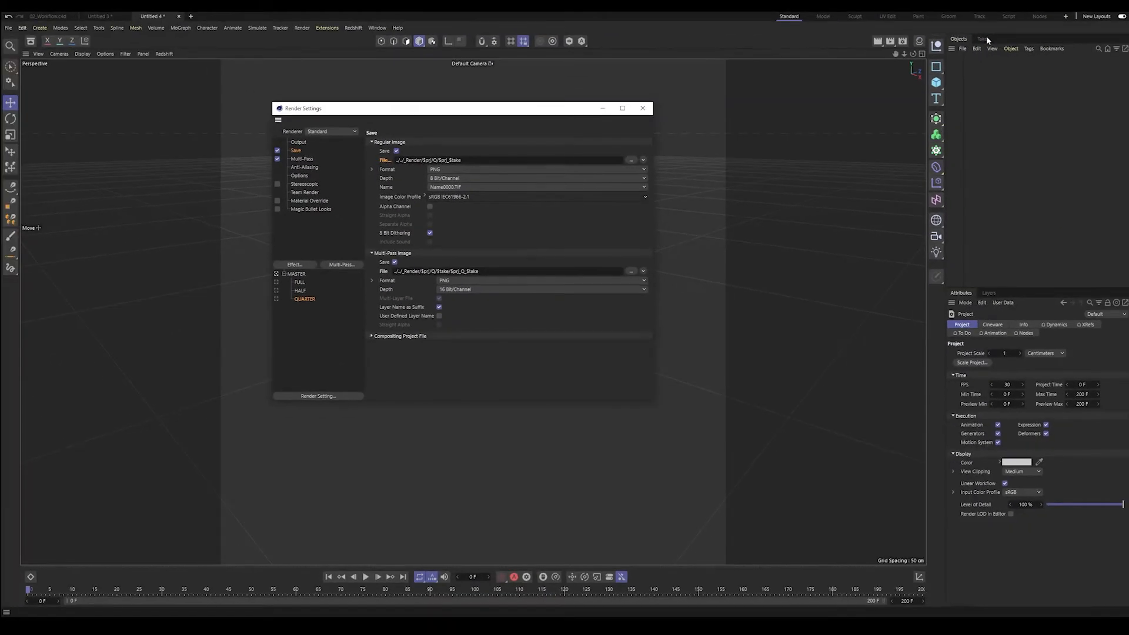
Rename the Main take to MASTER
click(984, 38)
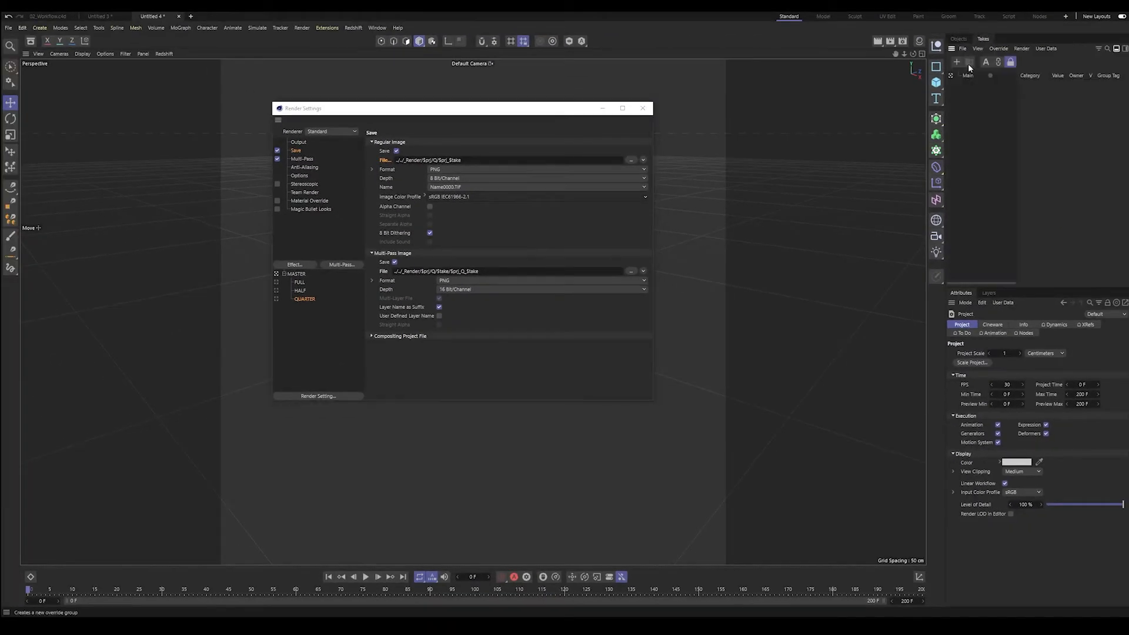
double_click(969, 76)
right_click(968, 82)
click(955, 83)
Add a take named FULL under the MASTER take and assign it the FULL render setting
right_click(965, 76)
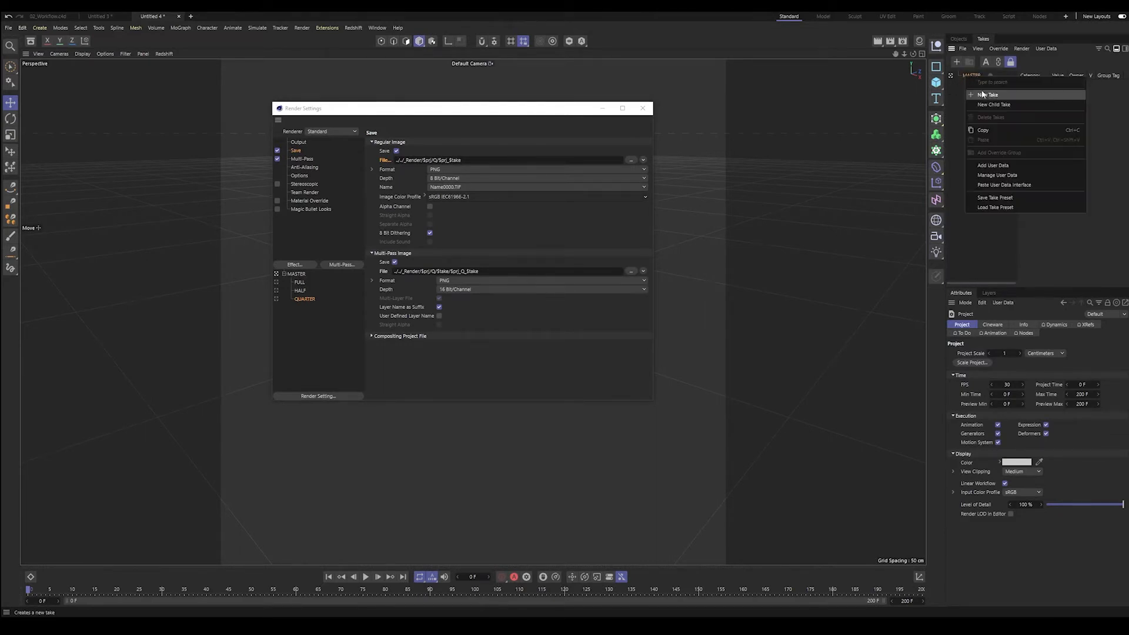
click(980, 83)
text(FULL)
key(Return)
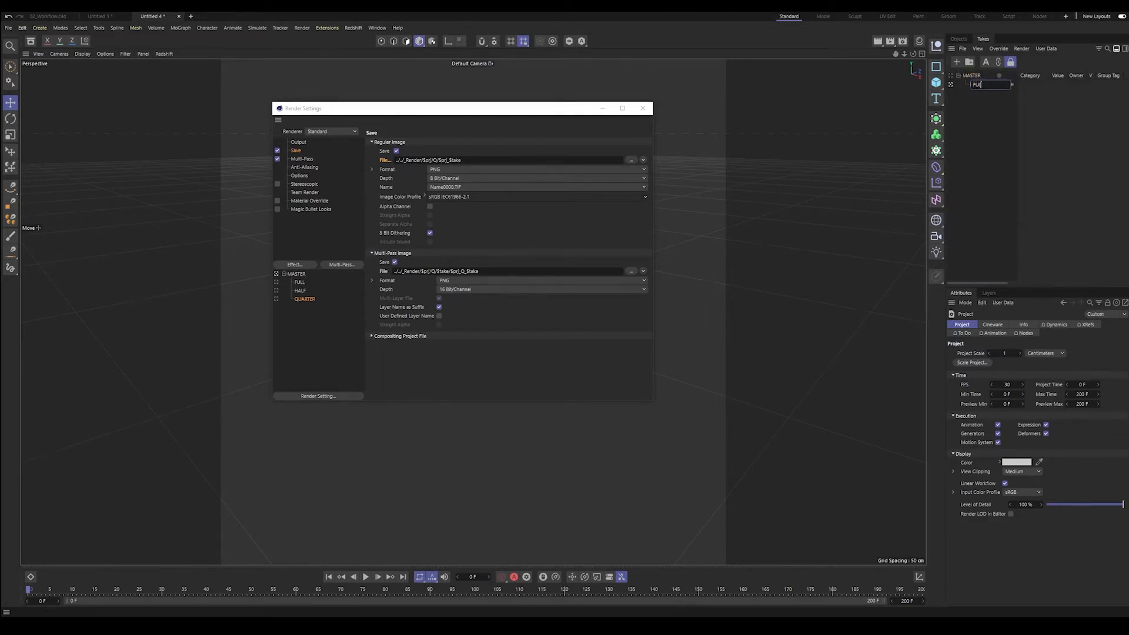
click(1021, 84)
click(1040, 111)
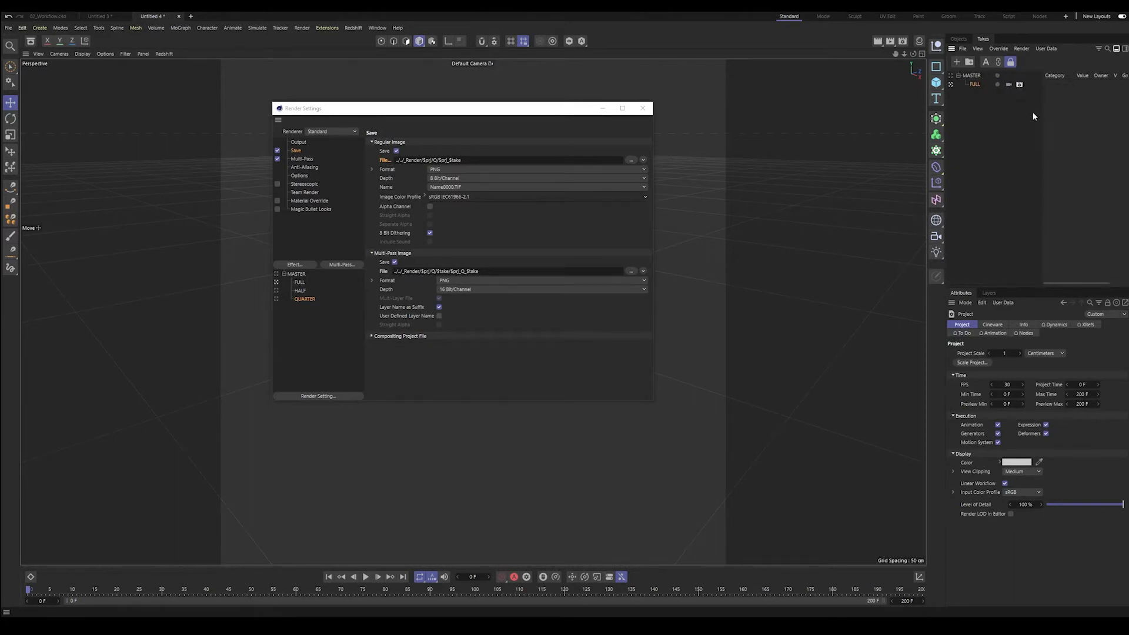
Add a take named HALF under the MASTER take
right_click(969, 74)
click(980, 87)
text(HALF)
key(Return)
Add a take named QUARTER under the MASTER take and assign it the QUARTER render setting
right_click(969, 74)
click(979, 87)
double_click(979, 85)
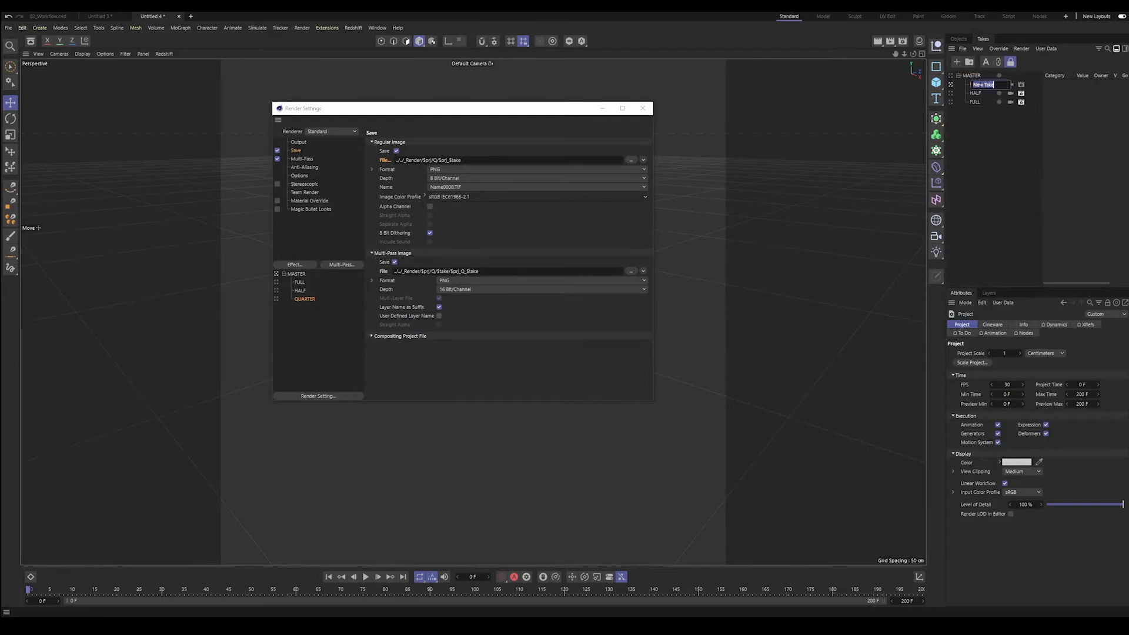
text(QUARTER)
key(Return)
click(1021, 84)
click(1043, 142)
Close the render settings, open the preferences folder from the program preferences and copy its path
click(642, 109)
click(22, 28)
click(35, 137)
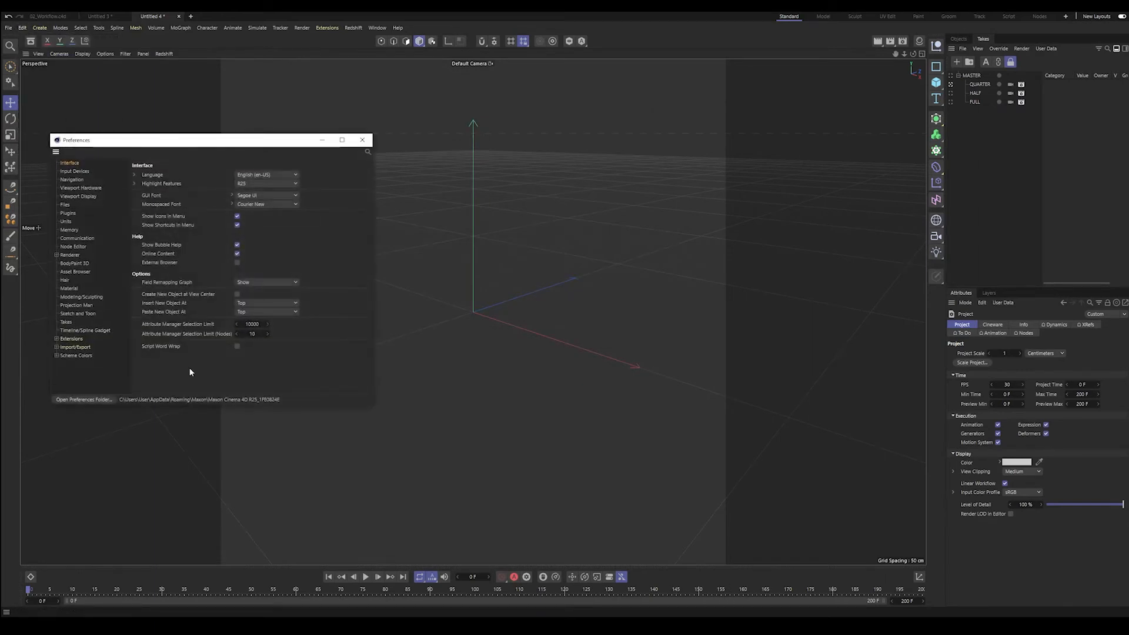
click(87, 399)
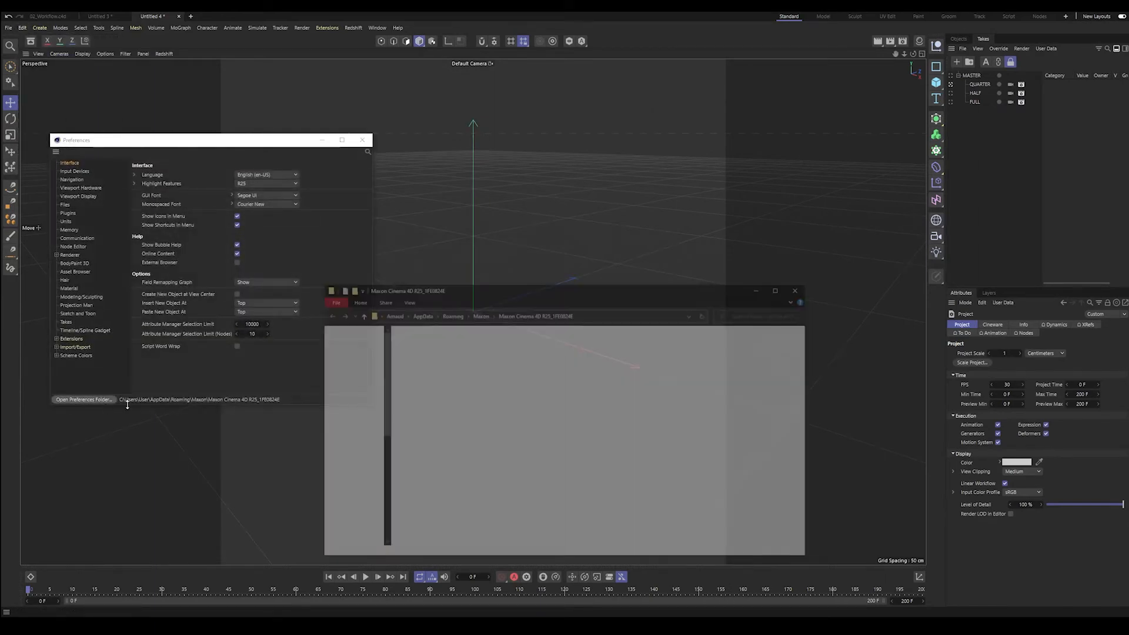
click(611, 313)
click(616, 248)
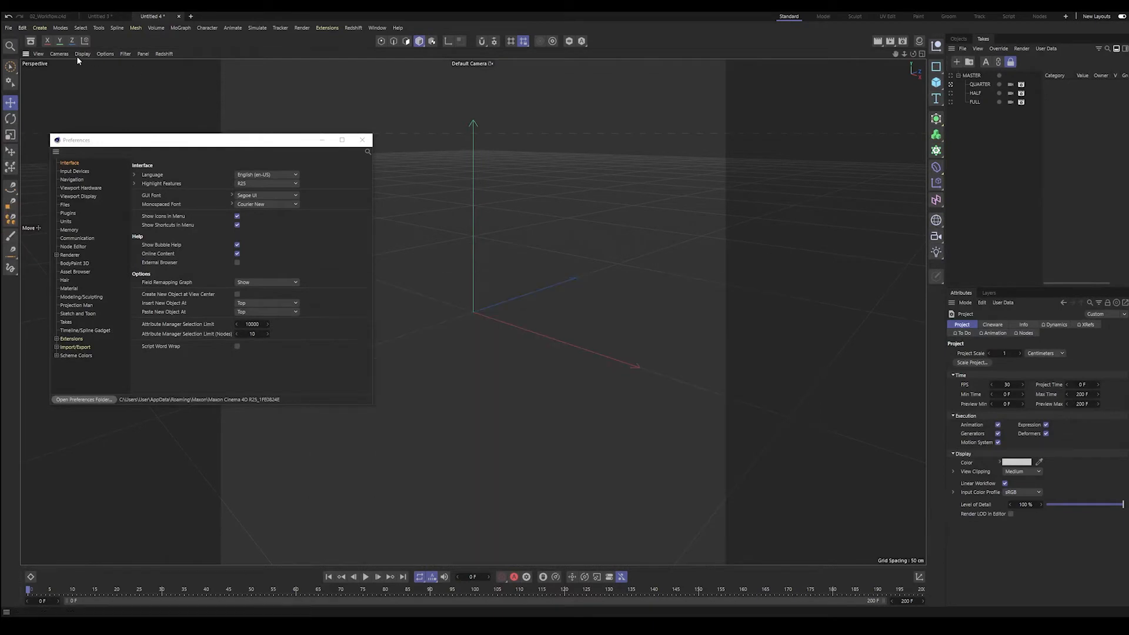
Save the project as "new" in the Maxon Cinema 4D R25 preferences folder and close it
click(9, 28)
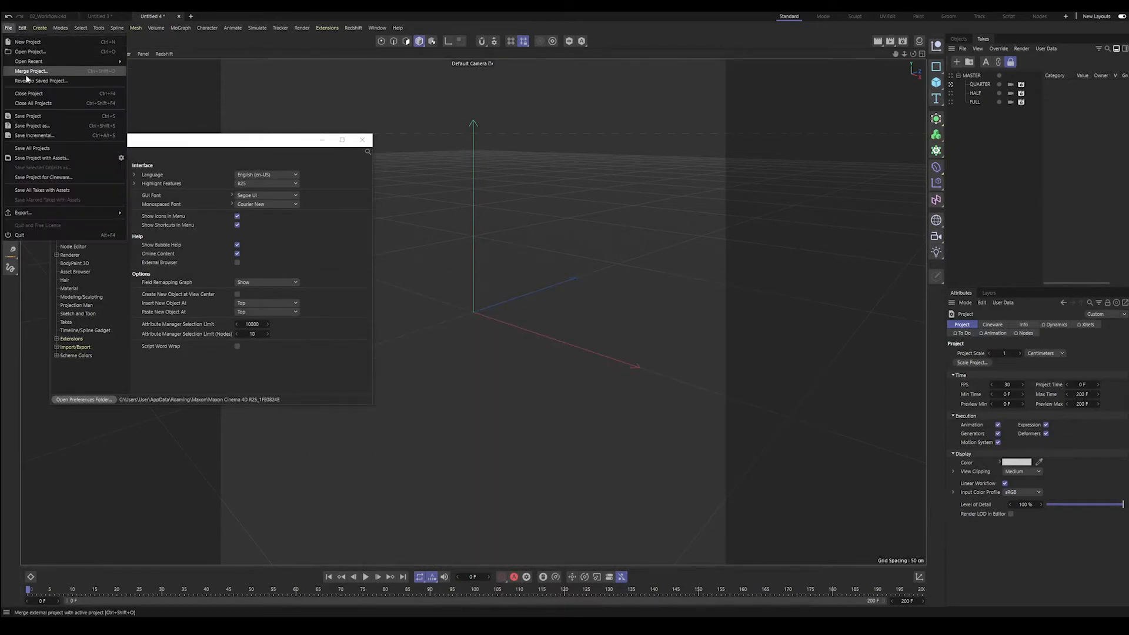
click(27, 116)
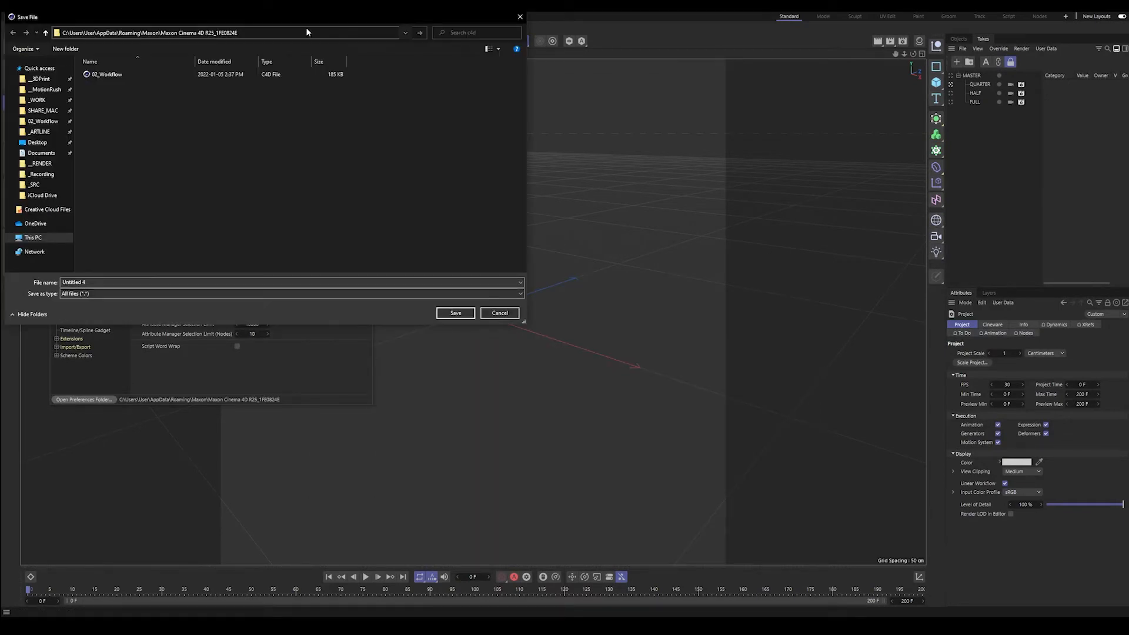
text(new)
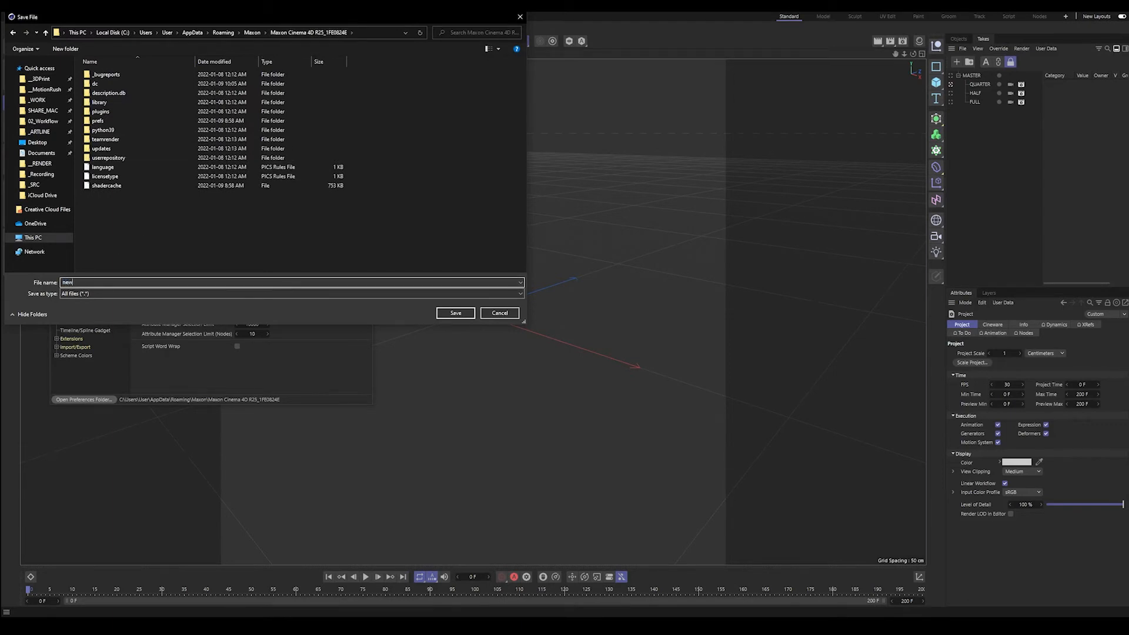
key(Return)
click(178, 16)
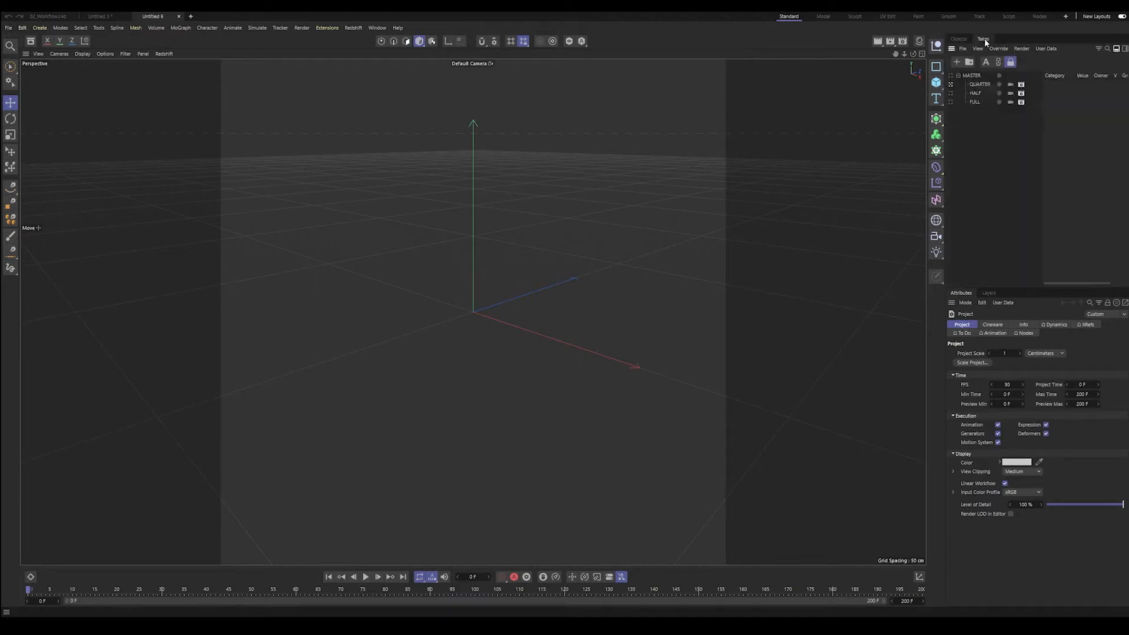
Check the render settings in a new project for the saved presets, save paths and output size
key(ctrl+b)
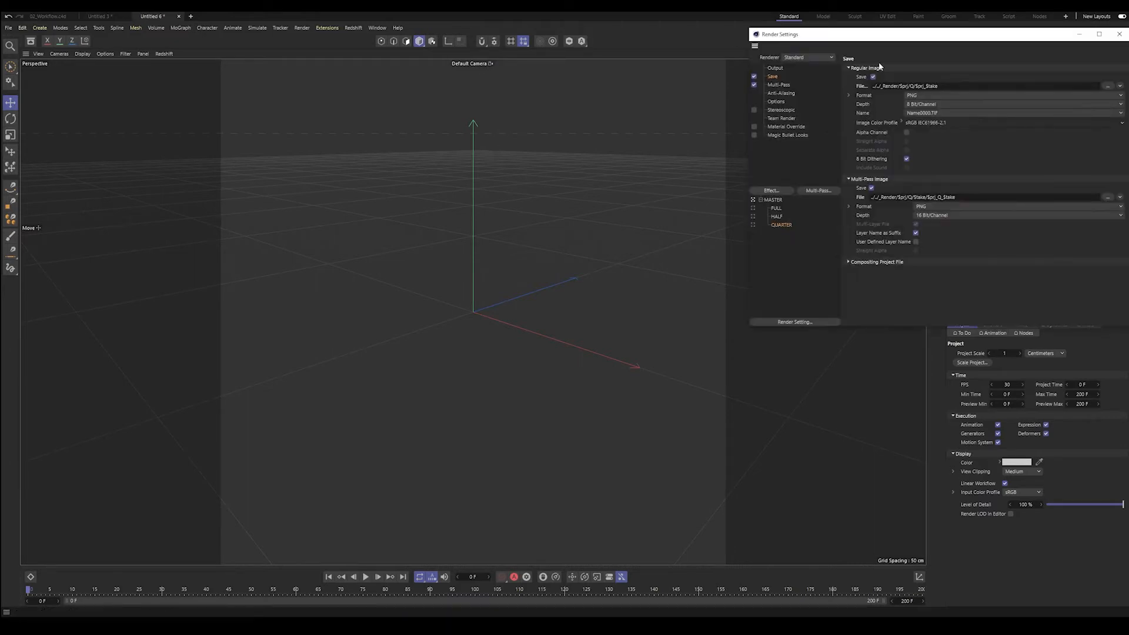
drag(891, 35, 566, 118)
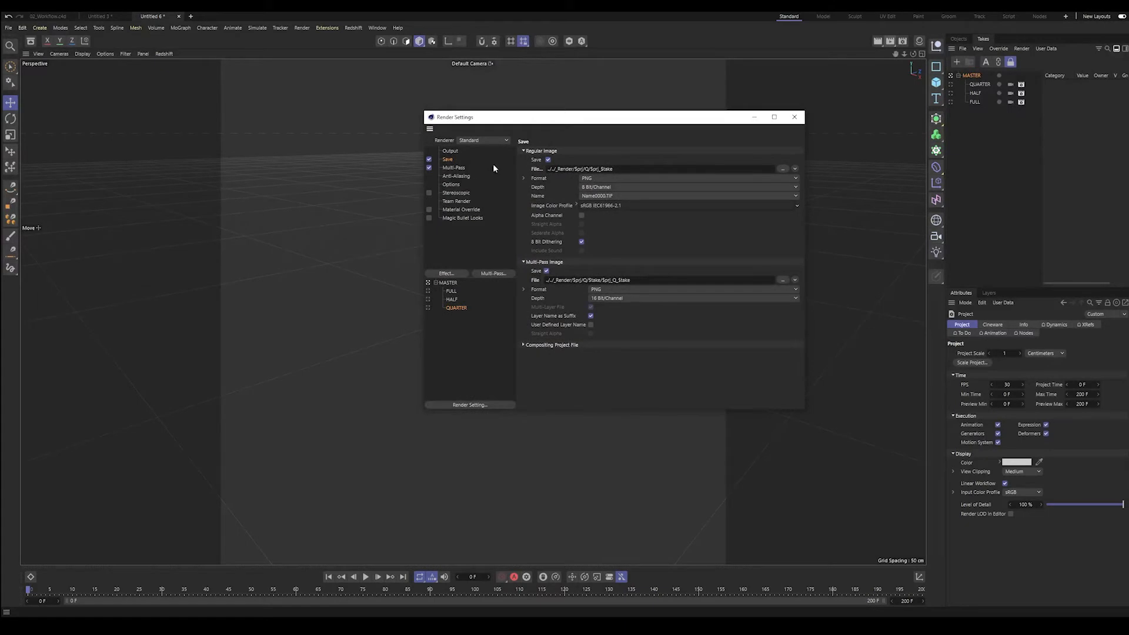
click(450, 150)
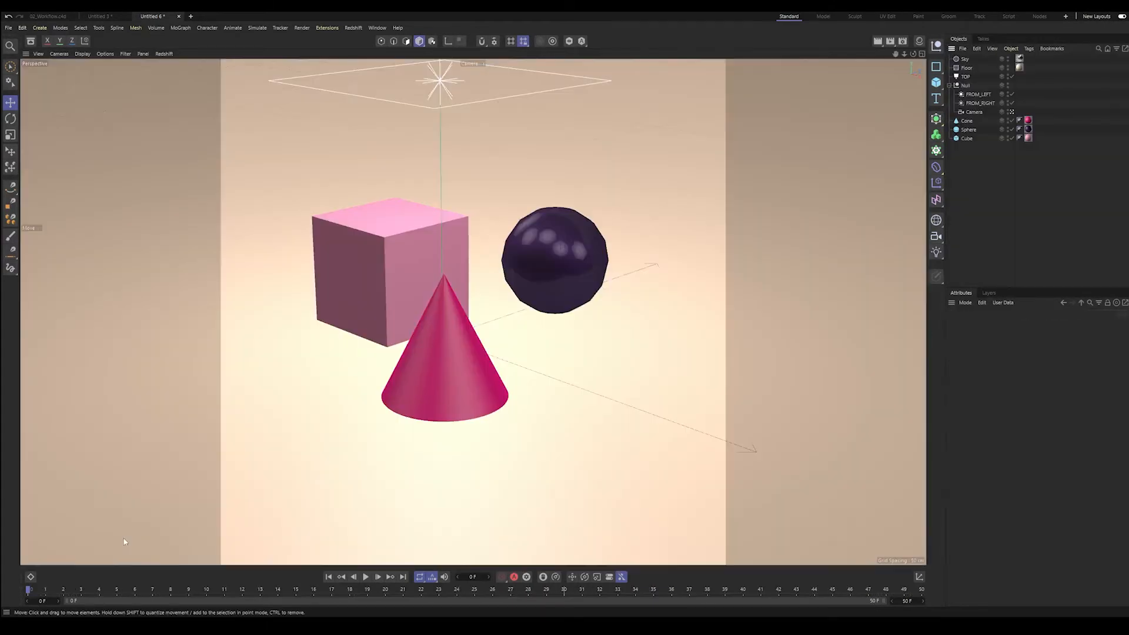
Inspect the scene's lights at frame 1, switching FROM_RIGHT and FROM_LEFT off and on and examining TOP
mouse_move(42, 590)
mouse_down()
mouse_move(704, 593)
mouse_move(45, 590)
mouse_up()
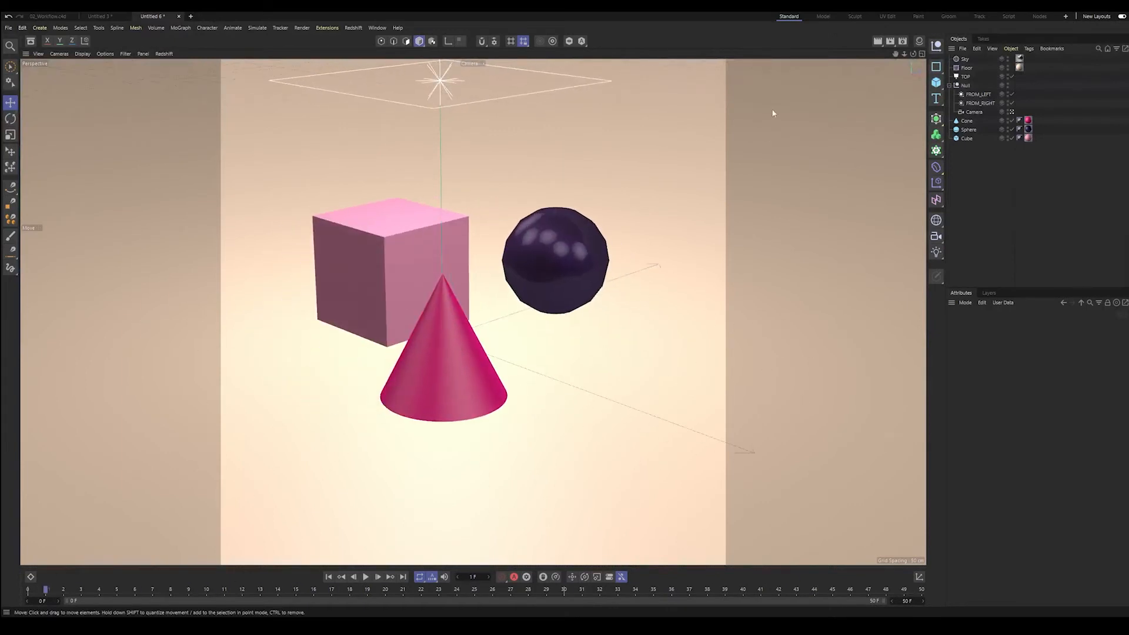
click(981, 103)
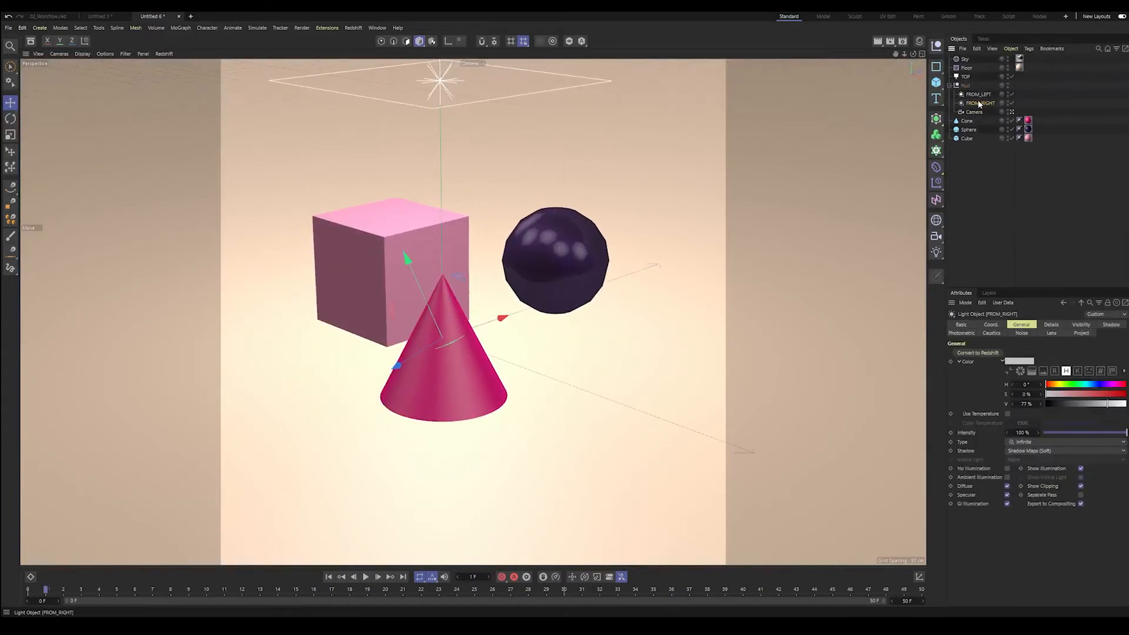
click(1012, 103)
click(1012, 103)
click(1011, 95)
click(1011, 95)
click(968, 69)
click(969, 77)
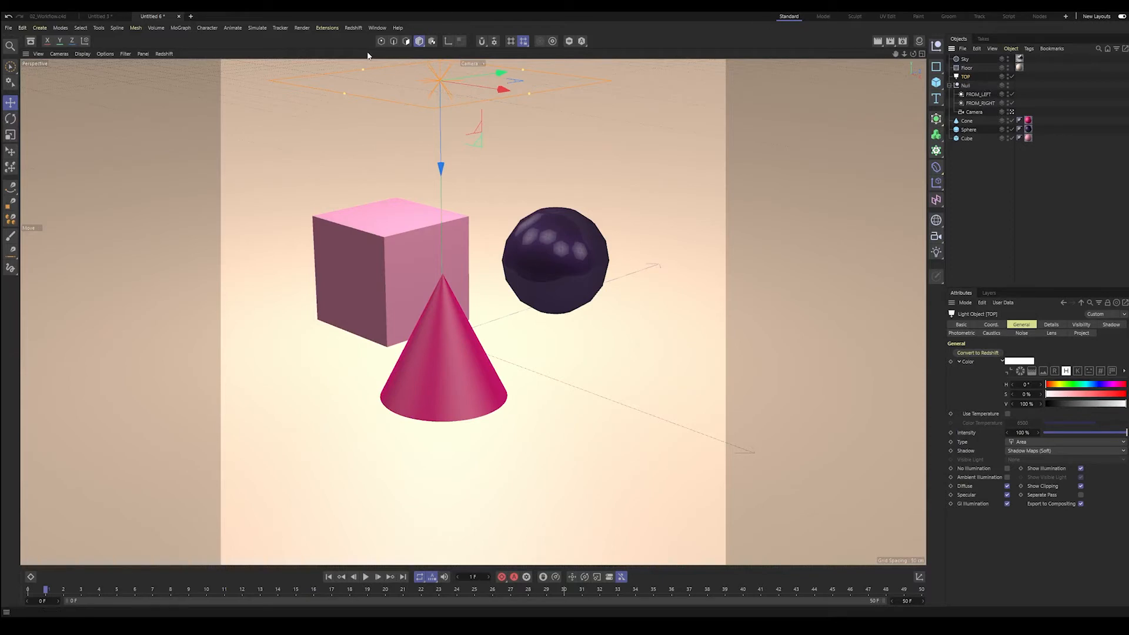
Set the multi-pass Separate Lights option to All with the mode 1 Channel: Diffuse+Specular+Shadow
click(903, 41)
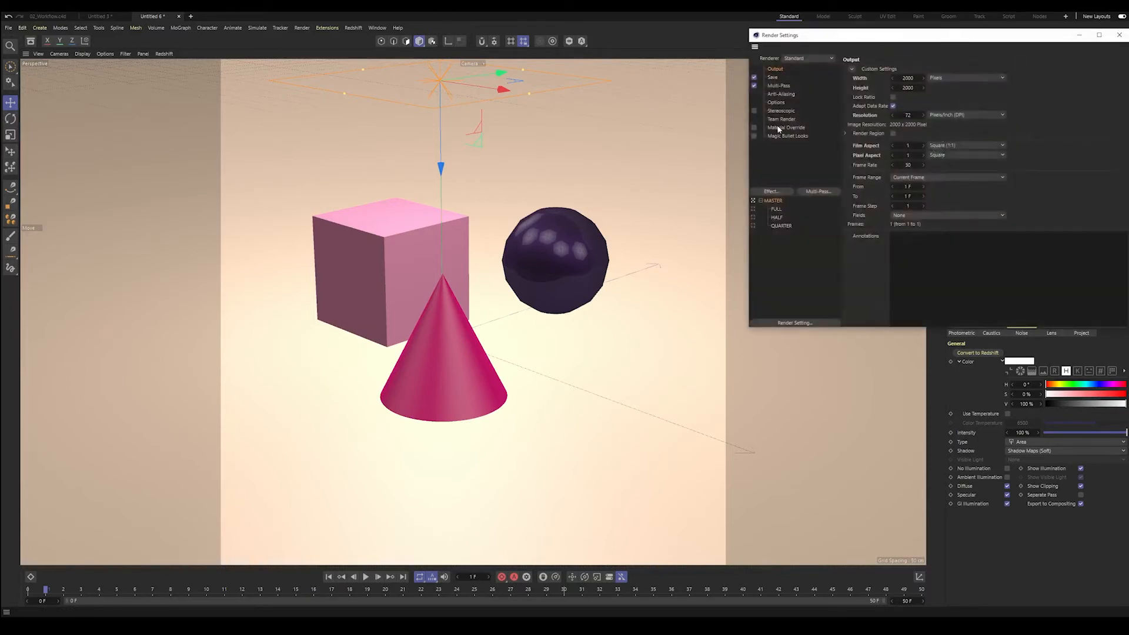
drag(914, 43, 493, 74)
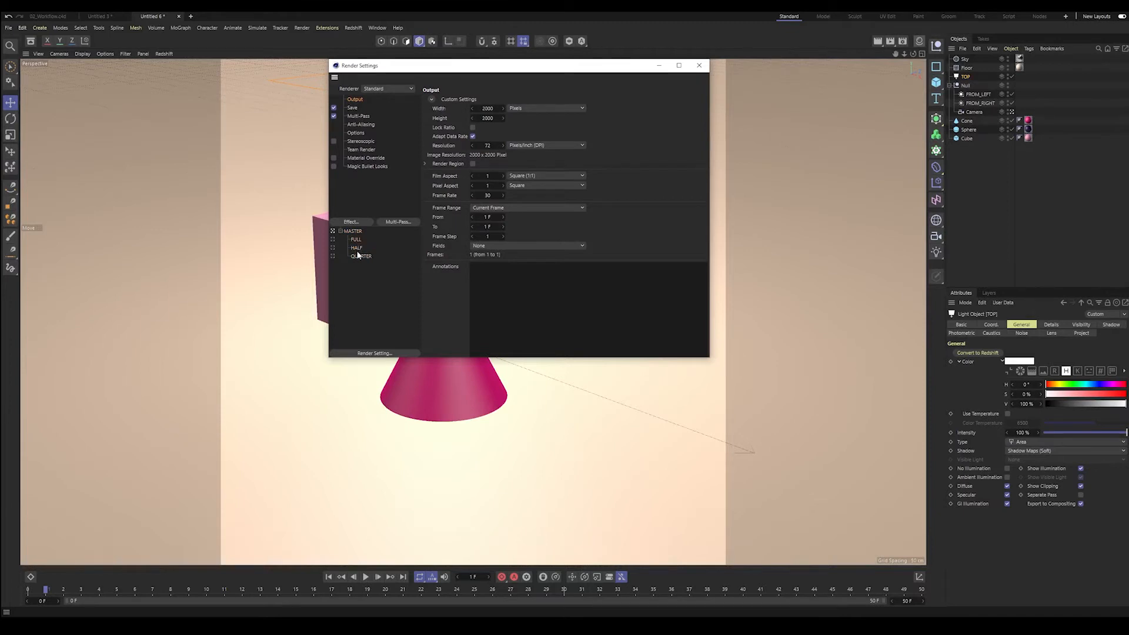
click(359, 257)
click(361, 116)
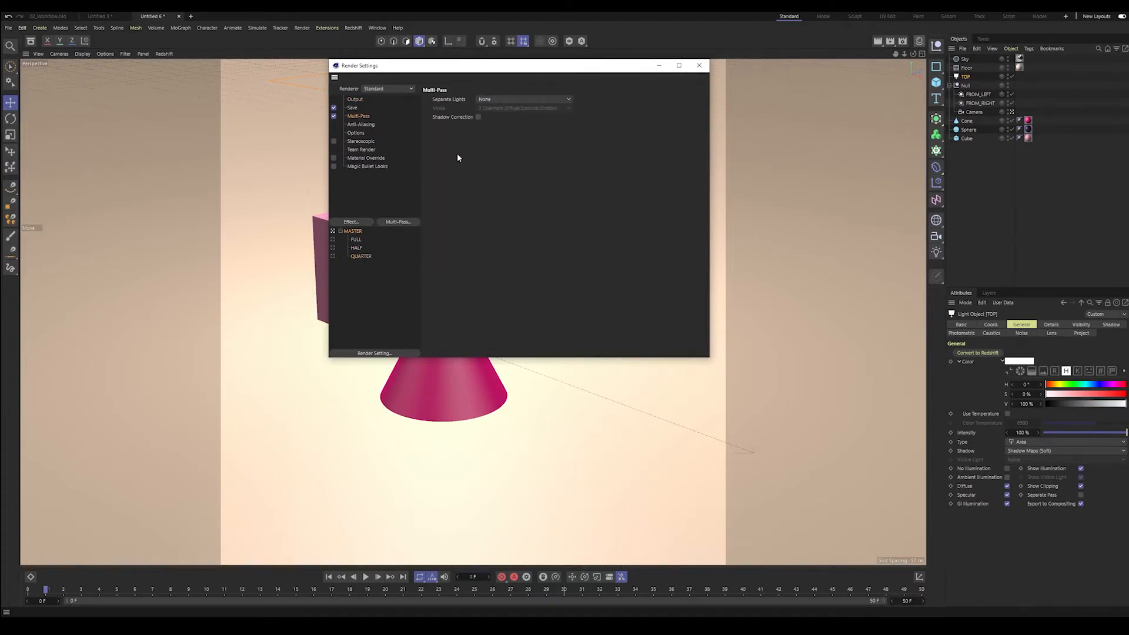
click(501, 98)
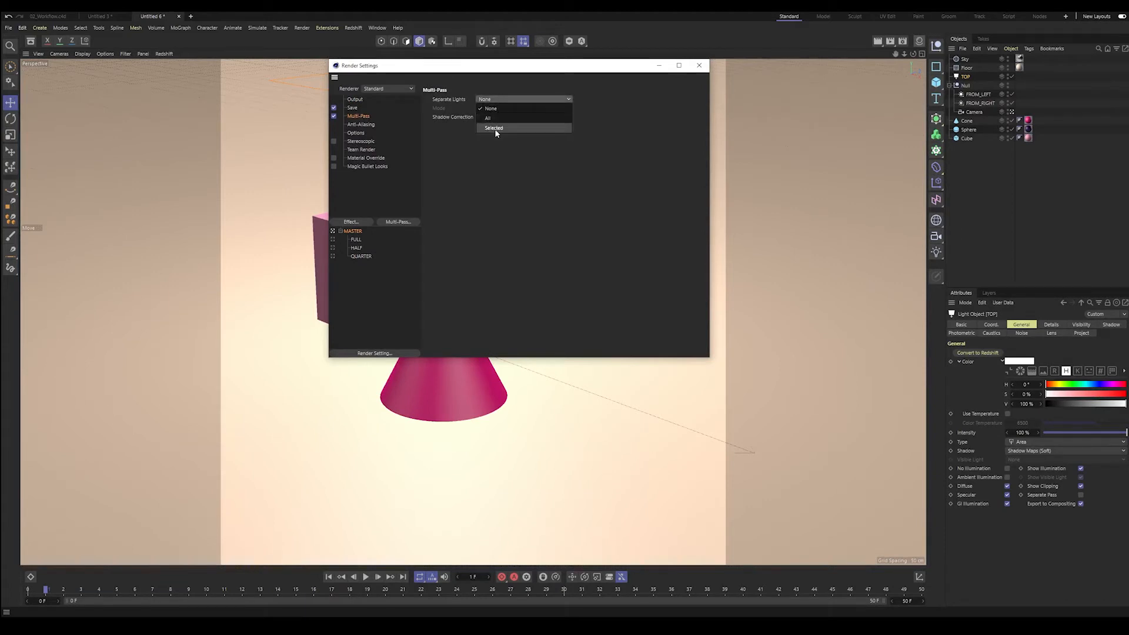
click(495, 118)
click(499, 108)
click(501, 120)
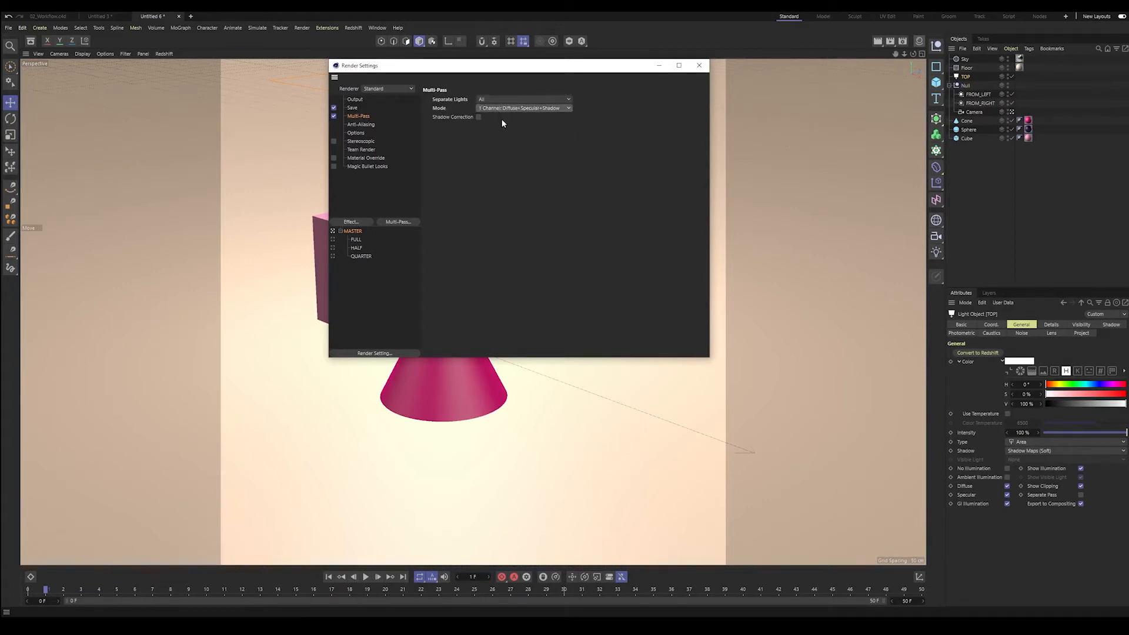
Add the Ambient Occlusion effect to the MASTER render setting
click(353, 222)
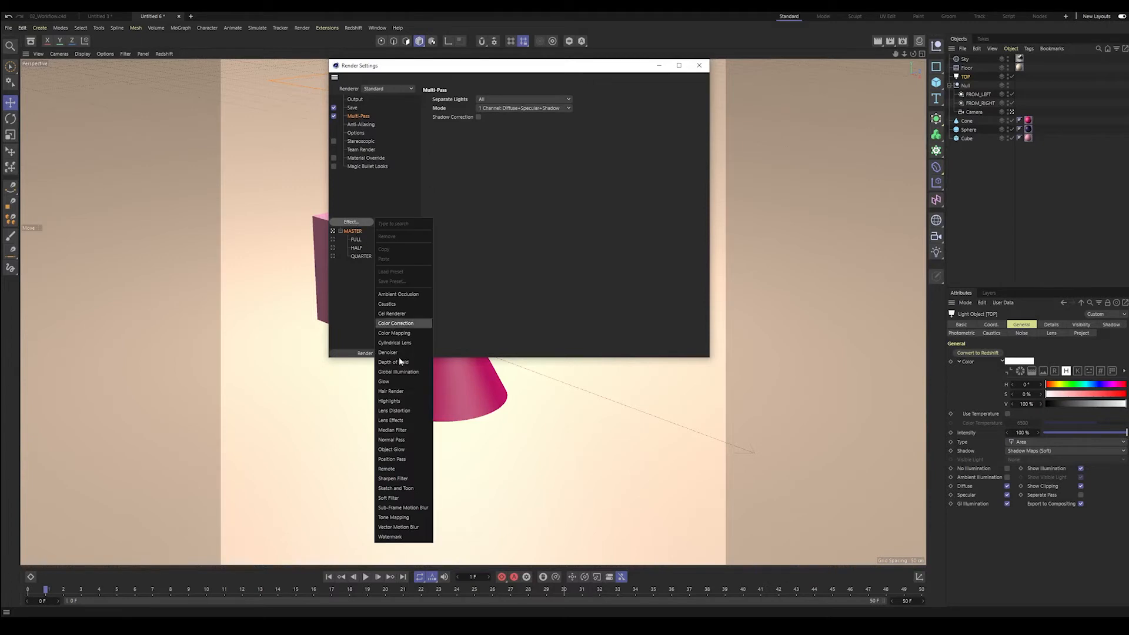
click(399, 294)
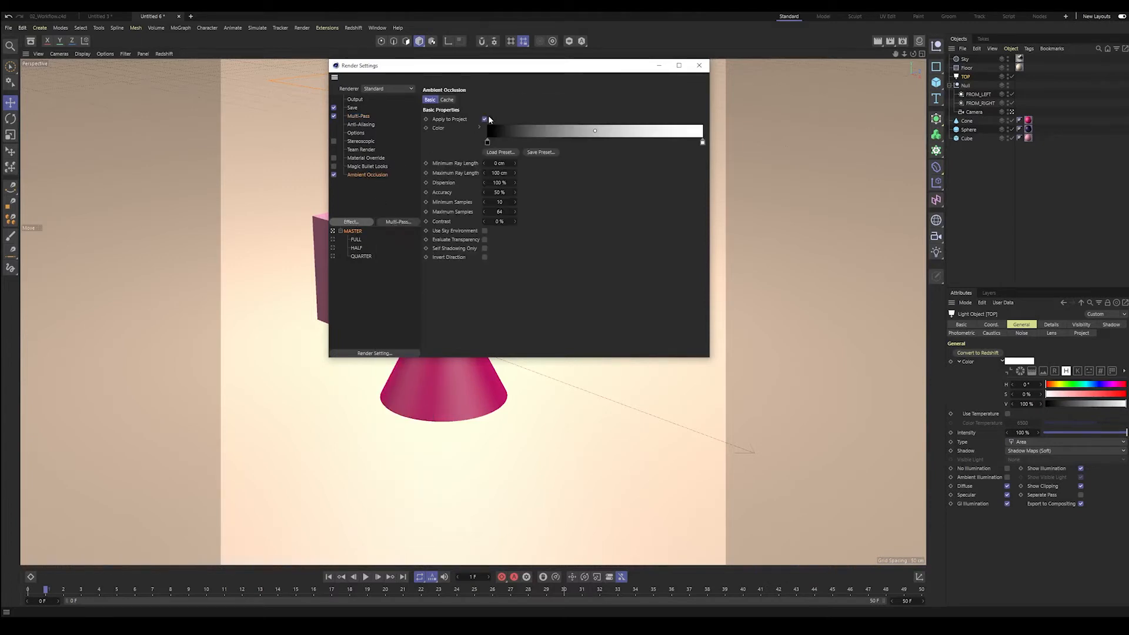
Turn off Apply to Project for the Ambient Occlusion effect and add an Ambient Occlusion multi-pass
click(485, 119)
click(393, 222)
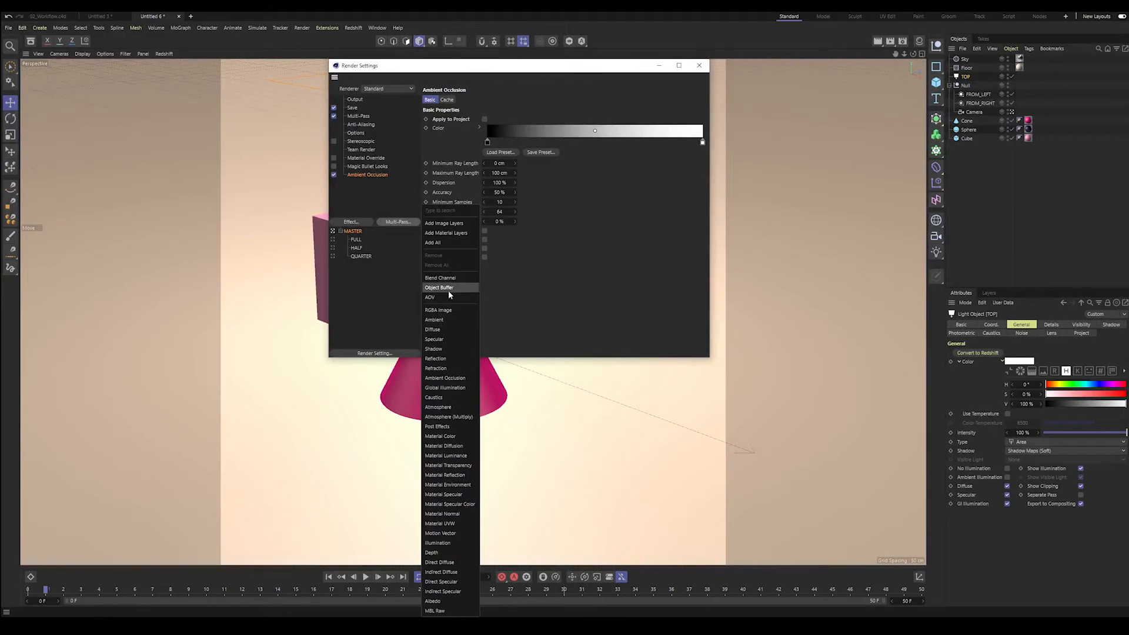
click(446, 378)
Add object buffer multi-passes A, B and C, giving C group ID 3, and close the render settings
click(398, 222)
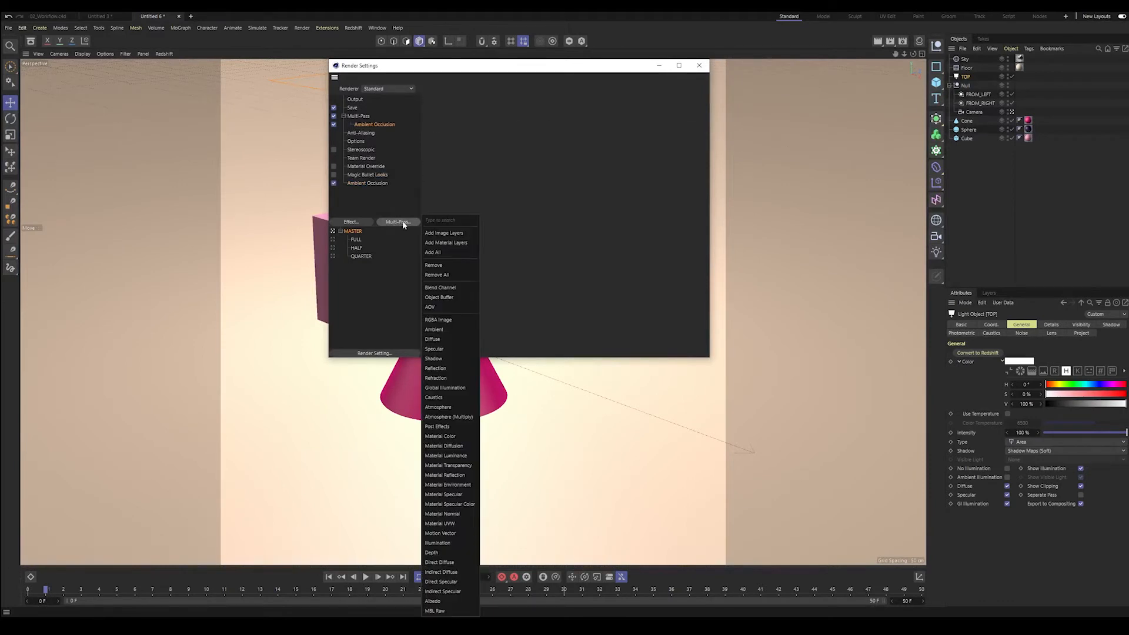
click(440, 297)
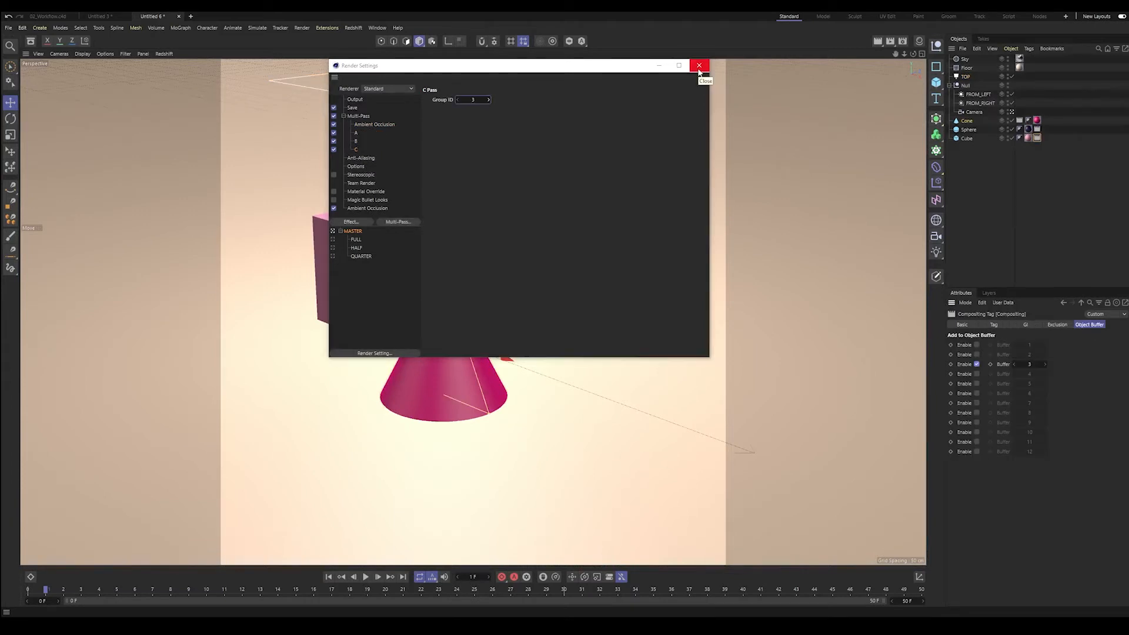
click(699, 66)
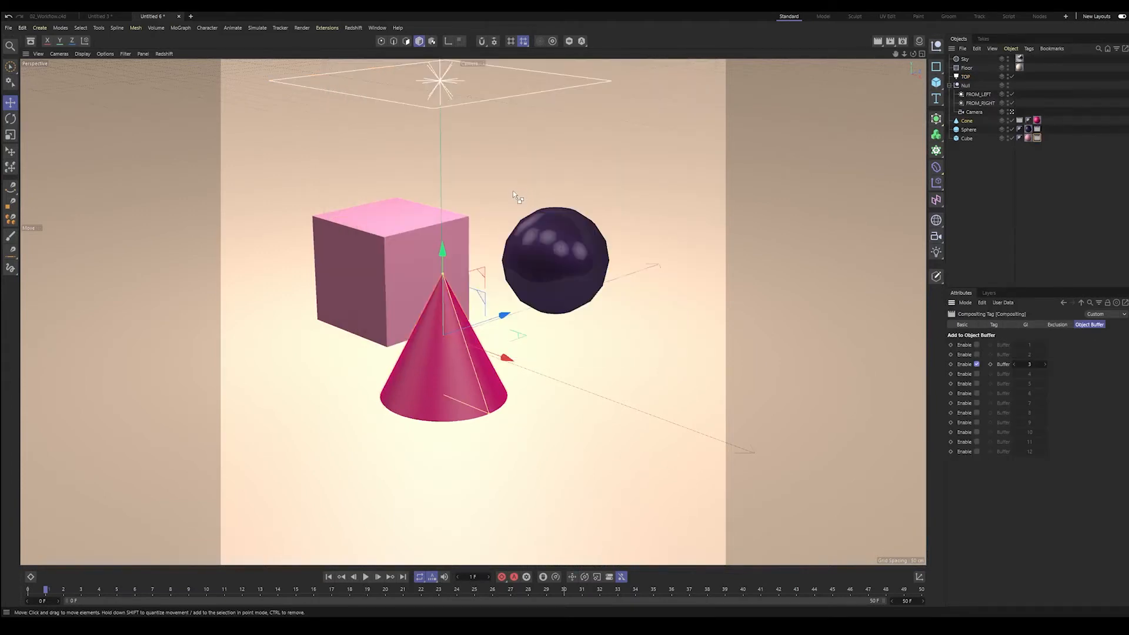
Save the project as WOrkflow_v001 in the 02_Workflow project's WorkFiles c4d folder
key(ctrl+s)
text(WOrkflow_)
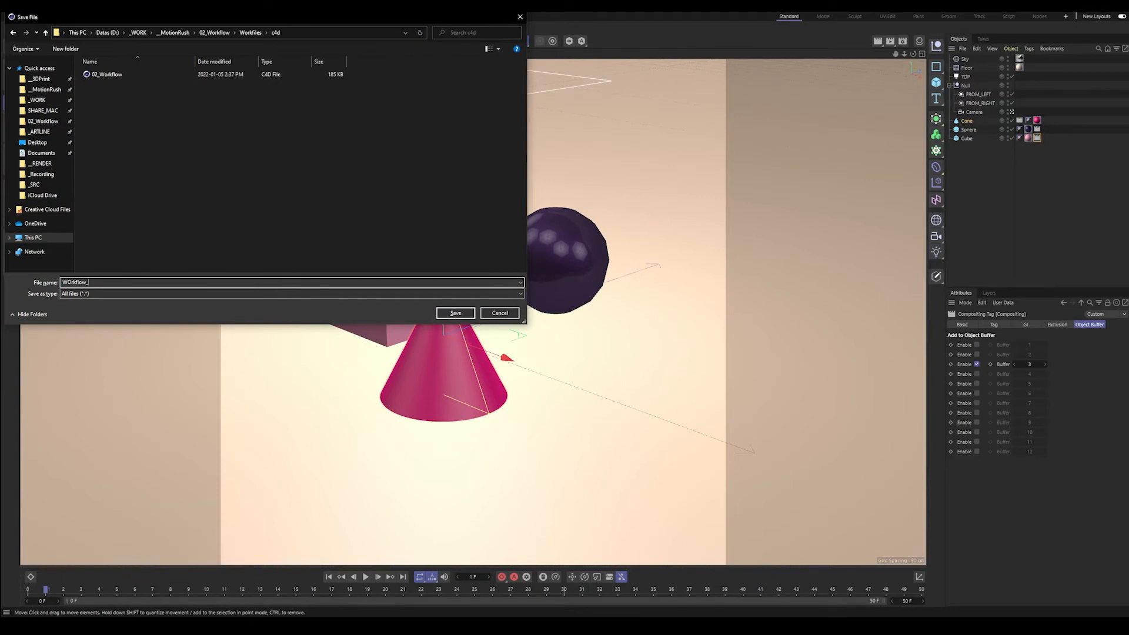
text(v001)
key(Return)
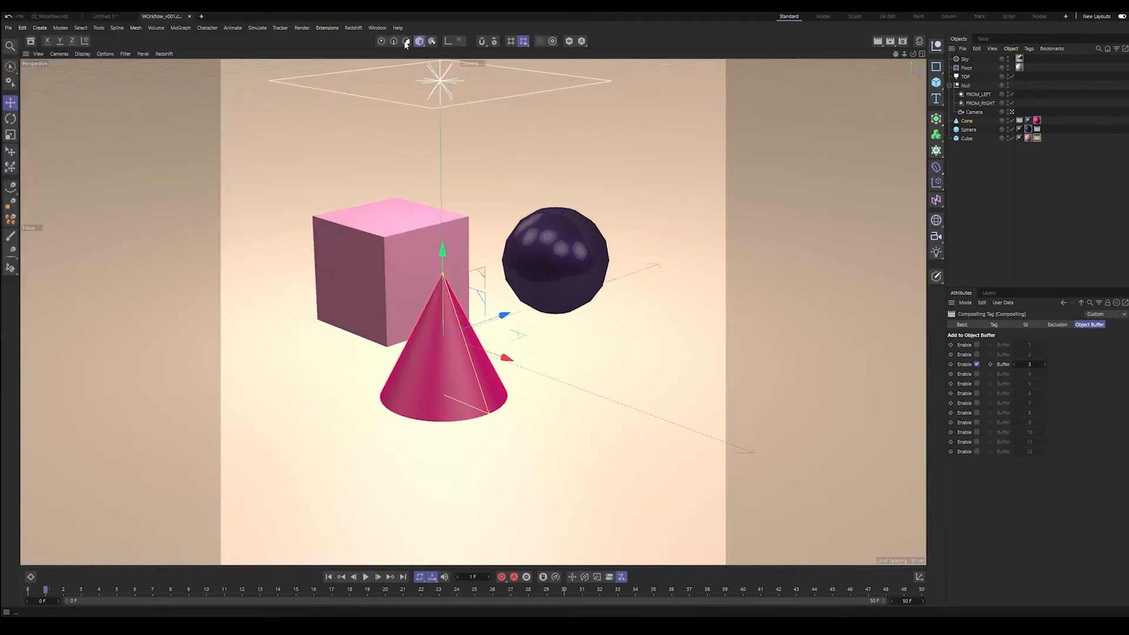
Mark the QUARTER take and render the marked takes to the Picture Viewer
click(983, 38)
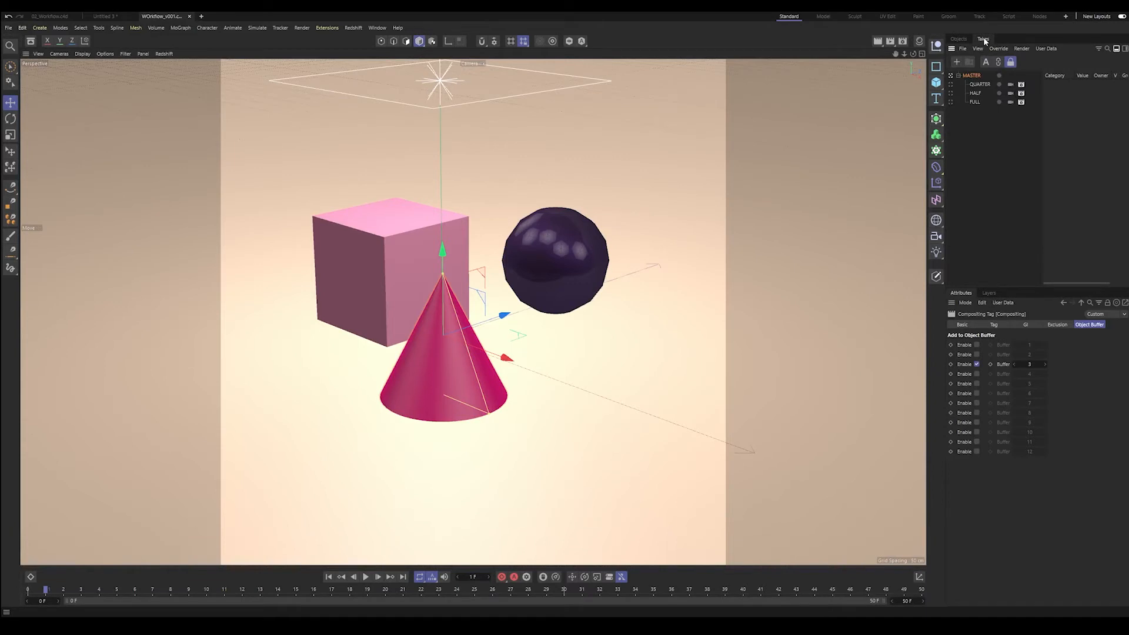
click(999, 85)
click(1022, 48)
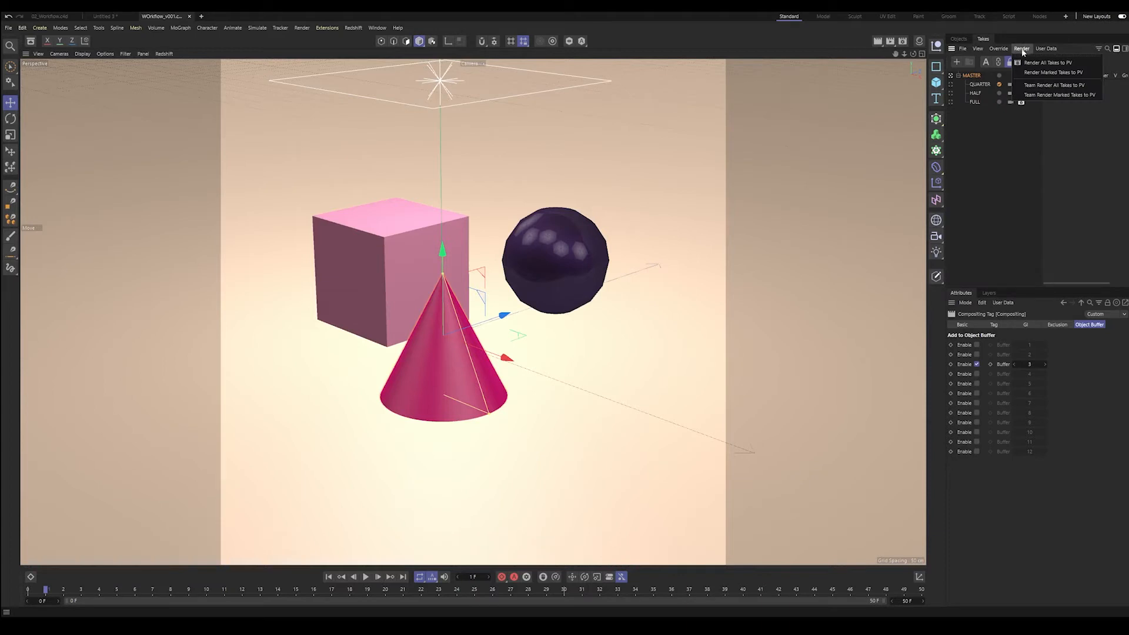
click(1056, 72)
drag(1057, 74, 889, 74)
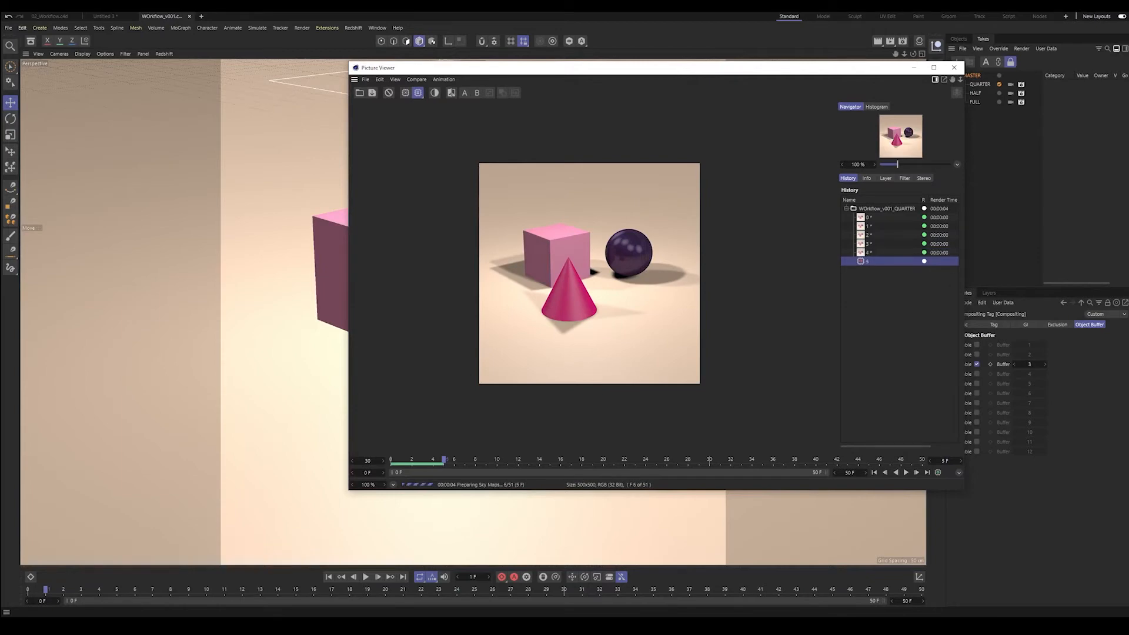
Show a rendered frame in File Explorer and trace the output folders from 02_Workflow through _Render and WOrkflow_v001 to Q
right_click(863, 235)
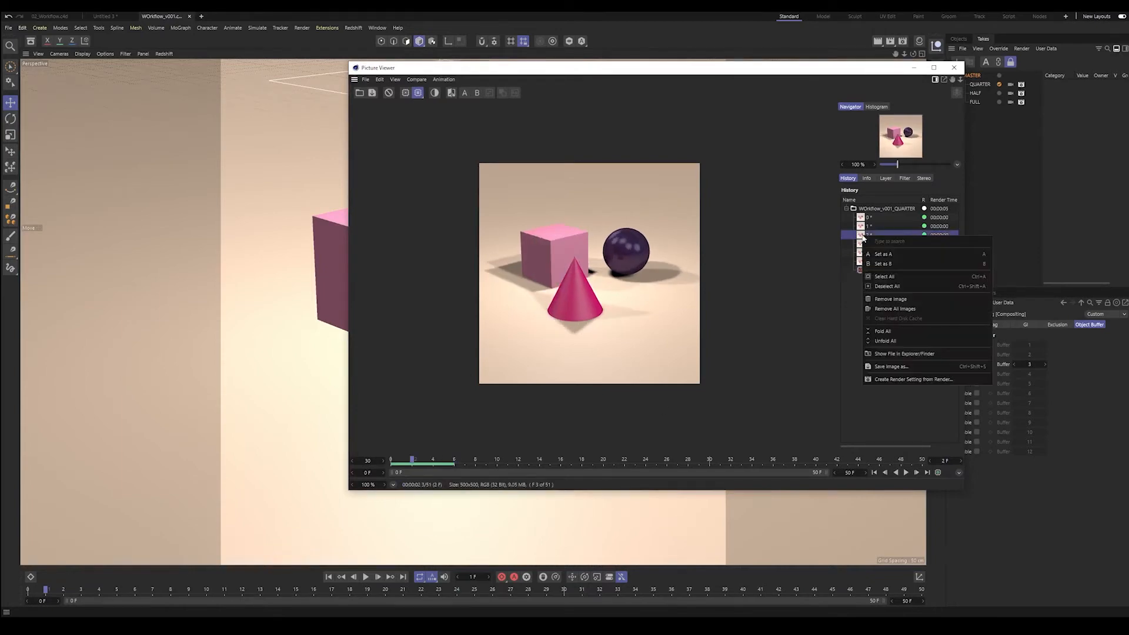
click(918, 354)
drag(622, 301, 617, 152)
click(535, 177)
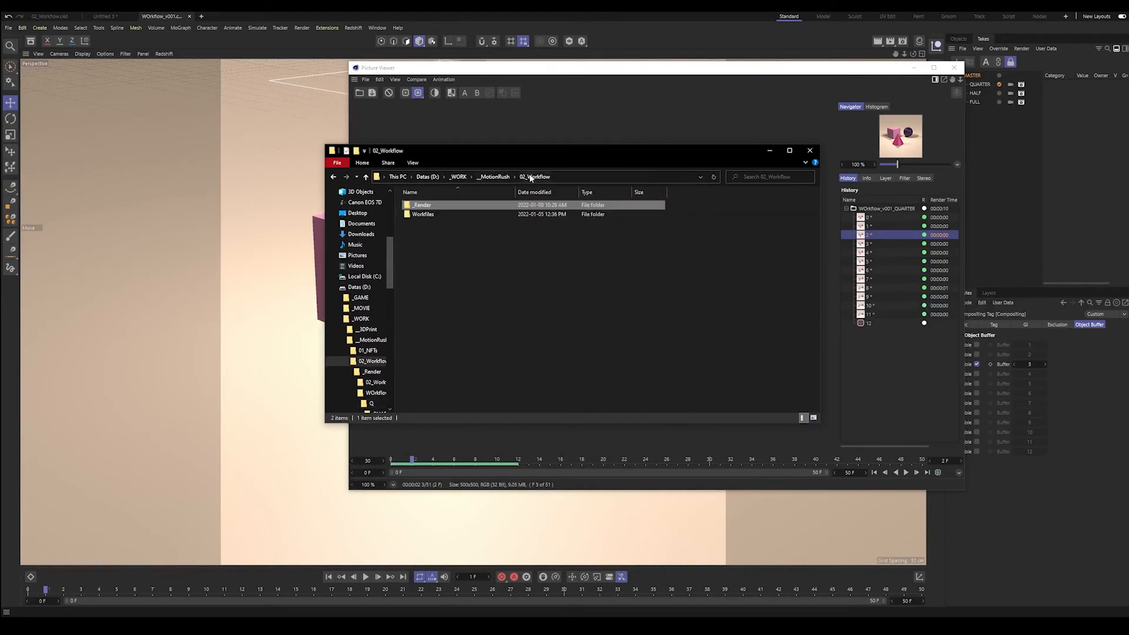
double_click(435, 206)
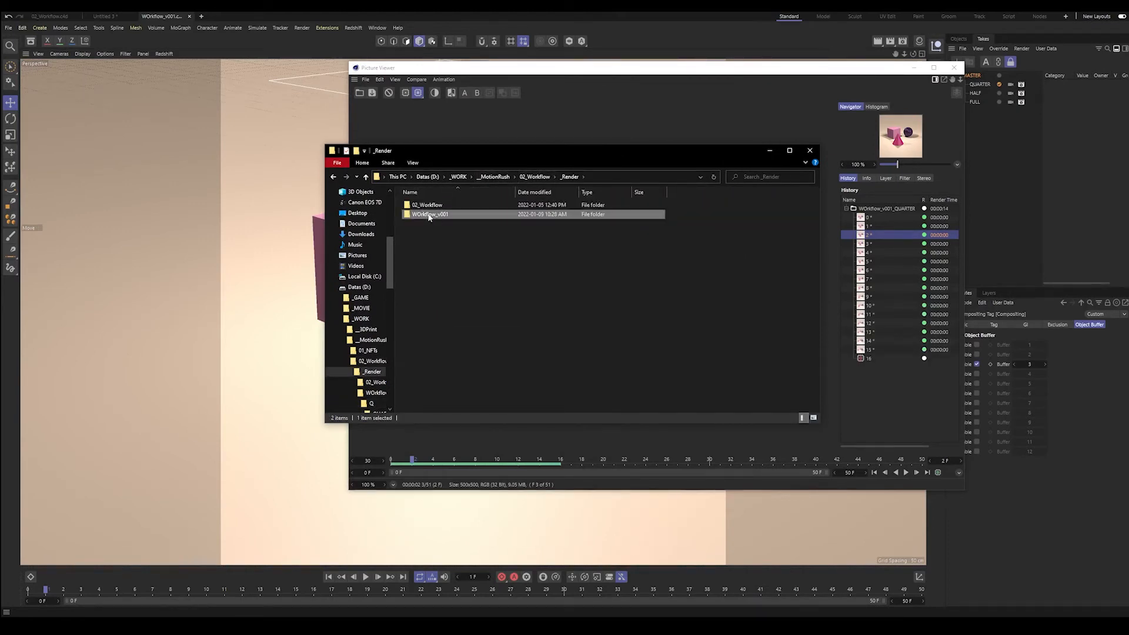
double_click(428, 213)
double_click(419, 205)
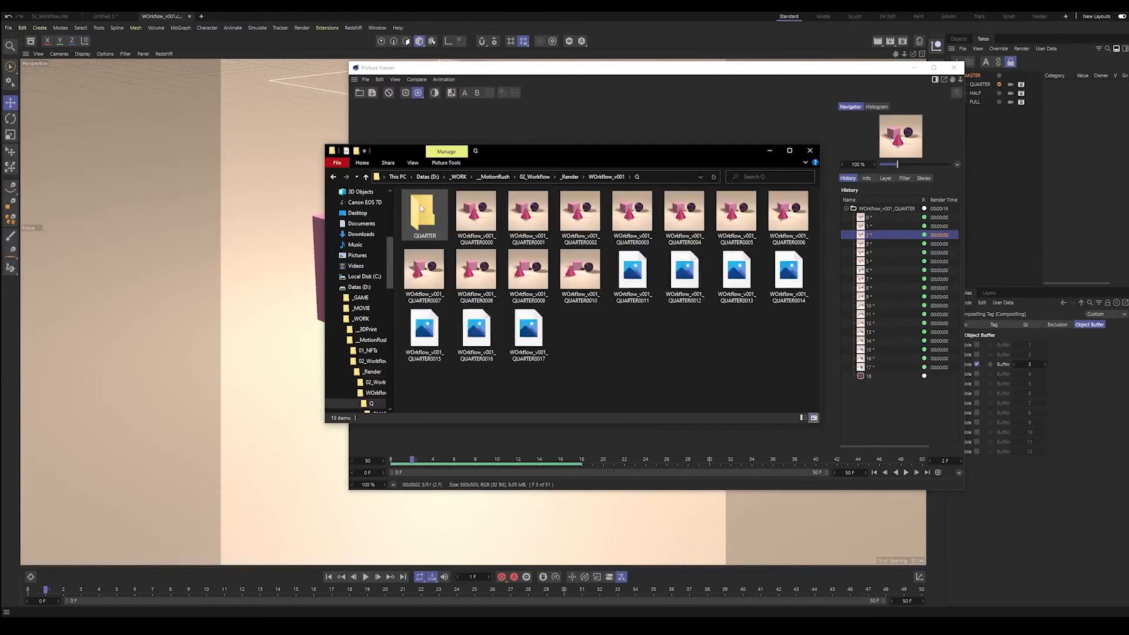
Examine the multi-pass images in the QUARTER subfolder, including the object buffer sequences, and return to the Q folder
double_click(424, 210)
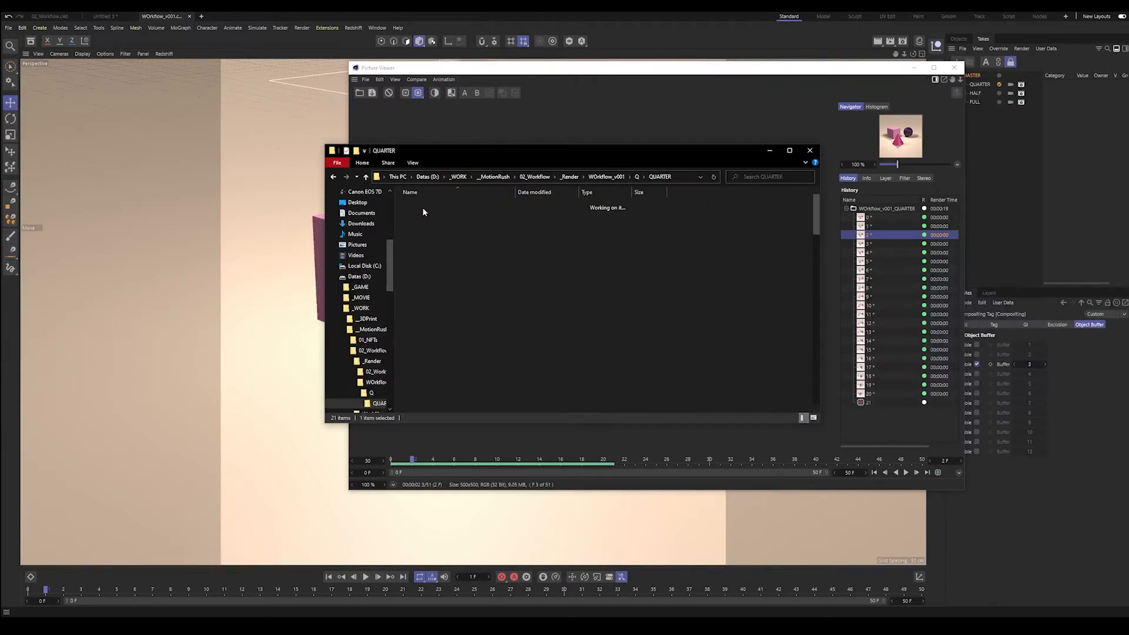
scroll(548, 243, down, 3)
scroll(549, 242, down, 10)
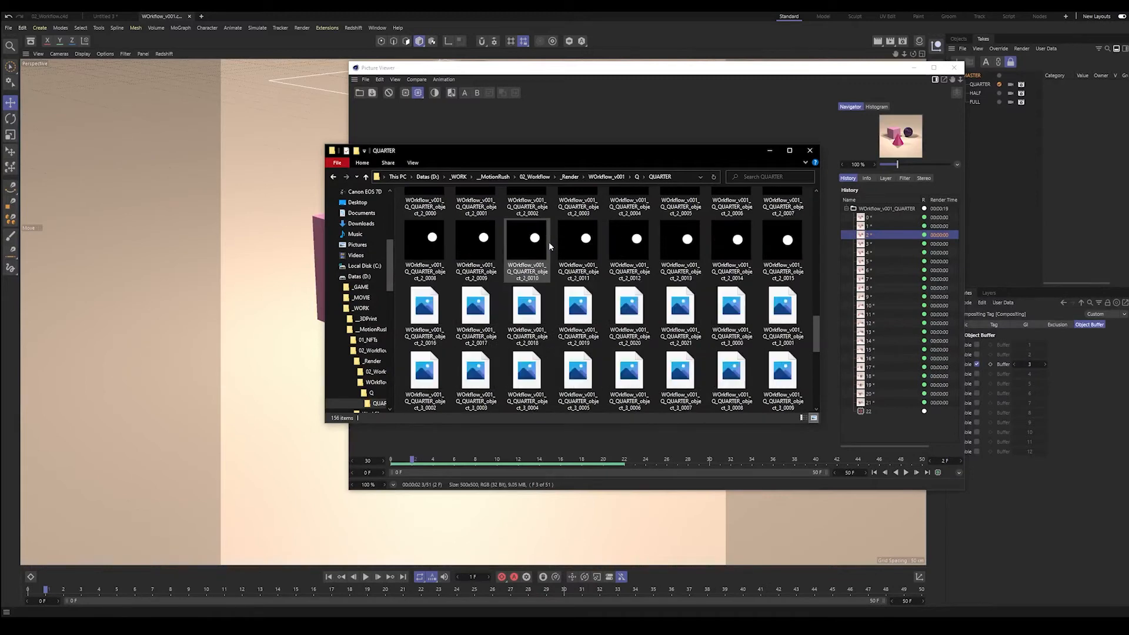
scroll(549, 243, down, 15)
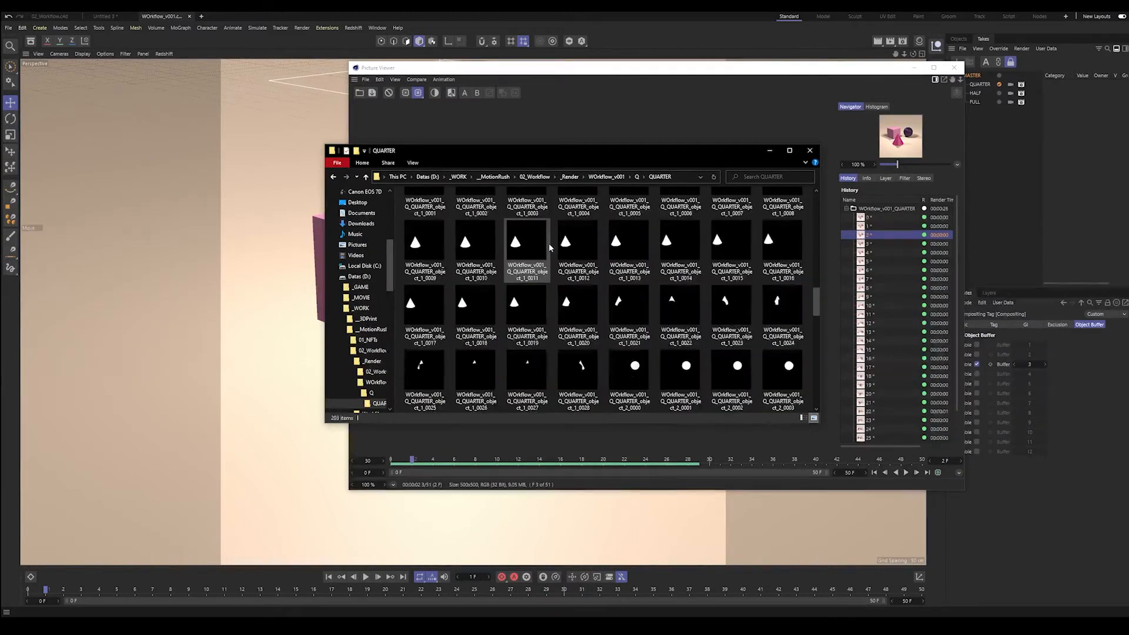
scroll(549, 242, up, 13)
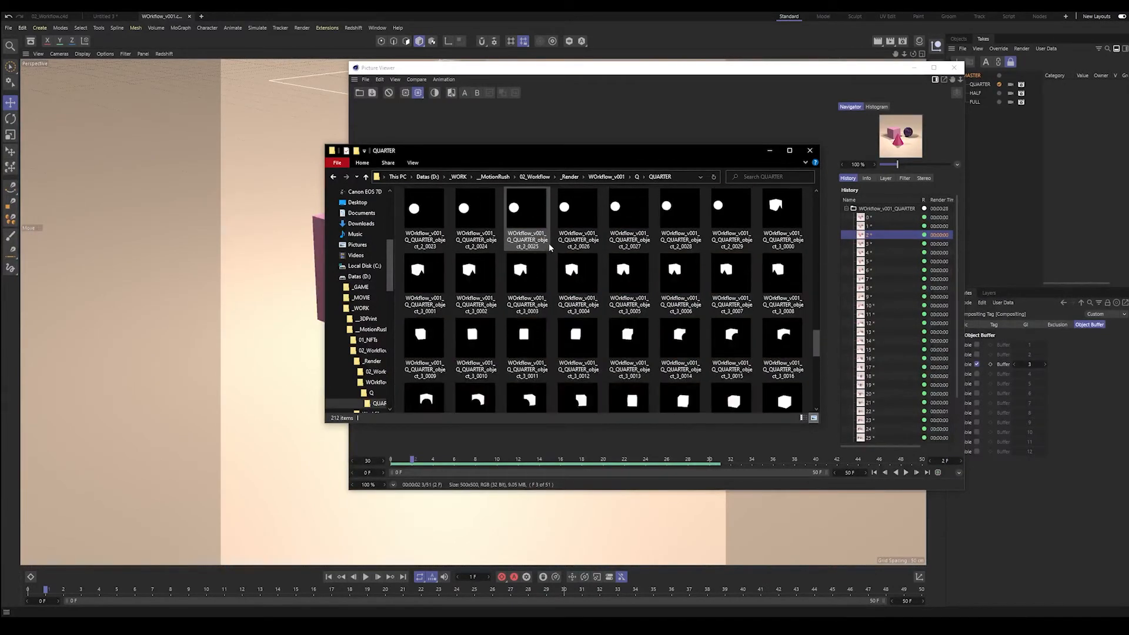
click(636, 177)
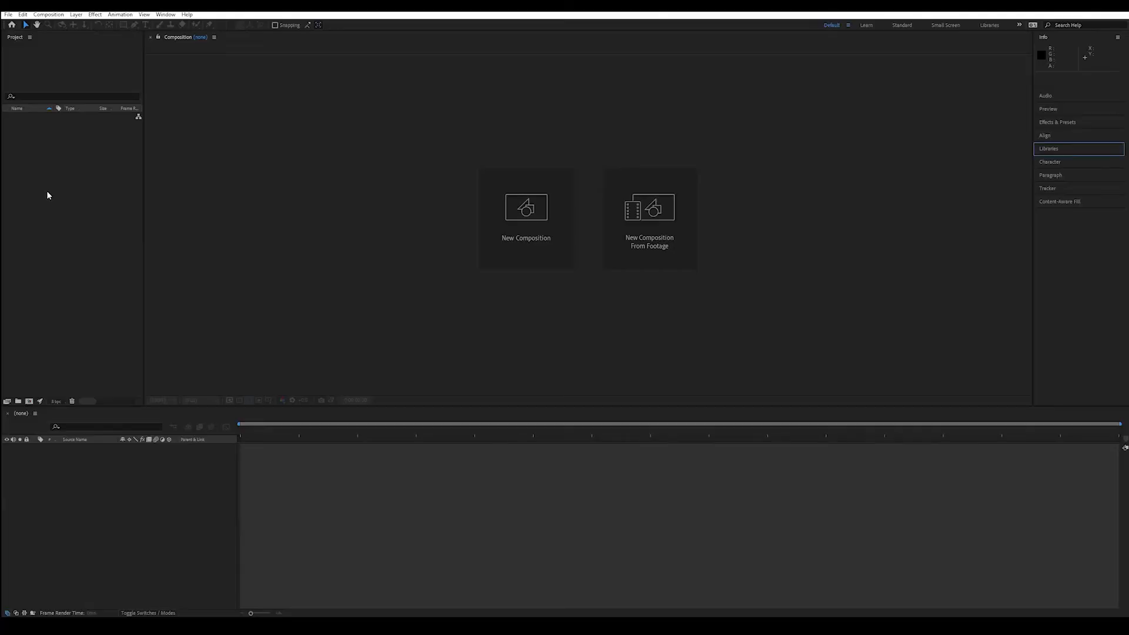
In After Effects, create a composition named RENDER at 2000 x 2000 px and 30 fps
right_click(48, 195)
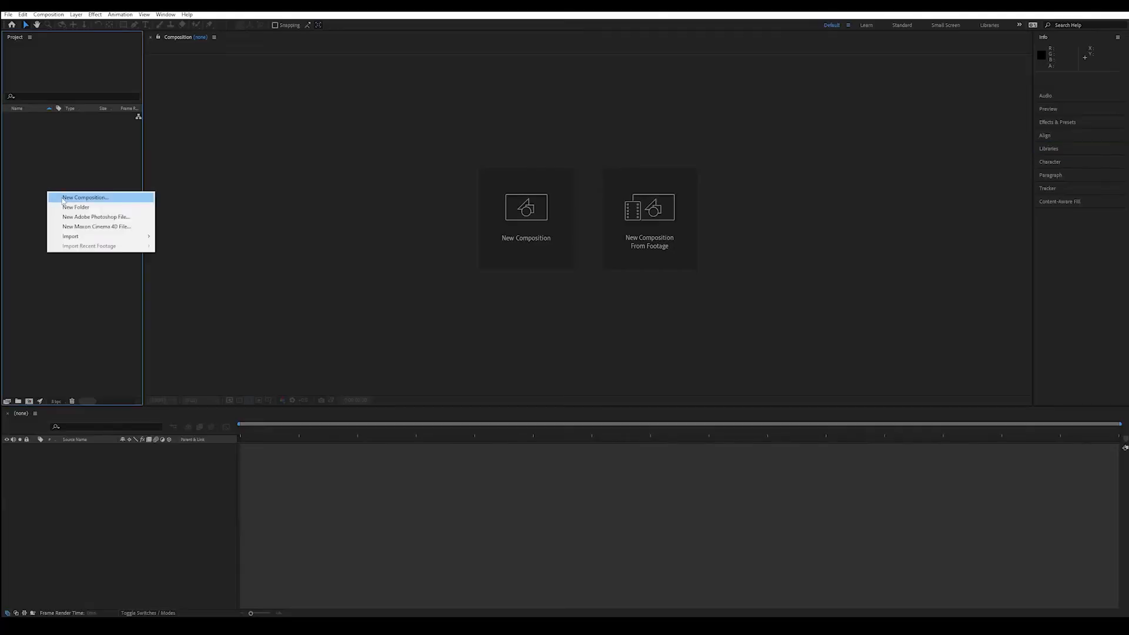
click(82, 197)
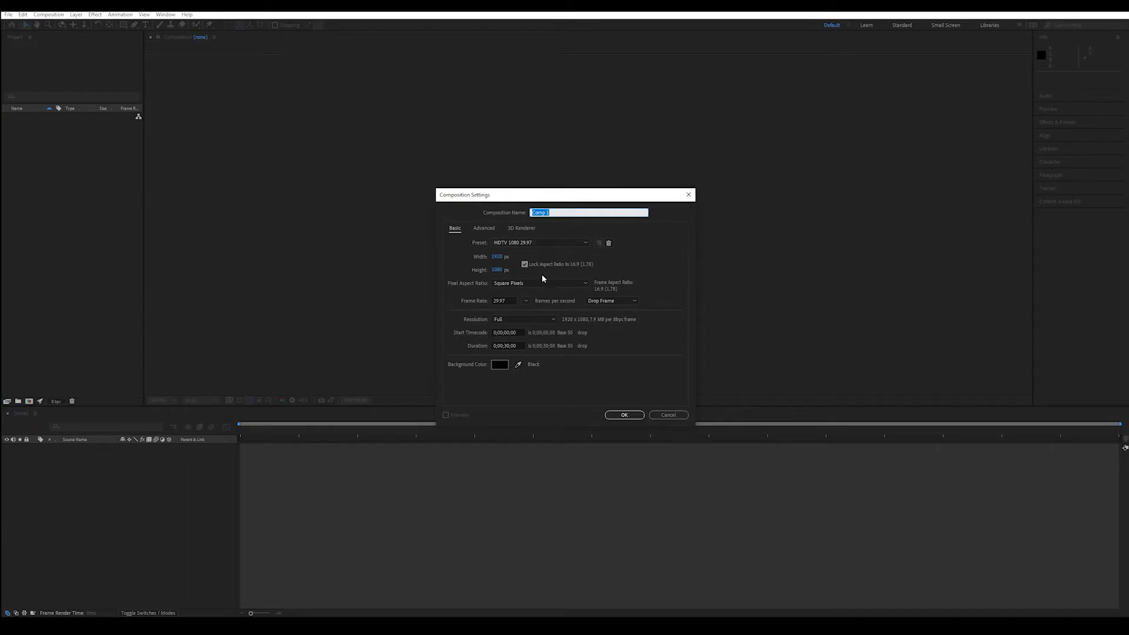
click(503, 301)
click(525, 301)
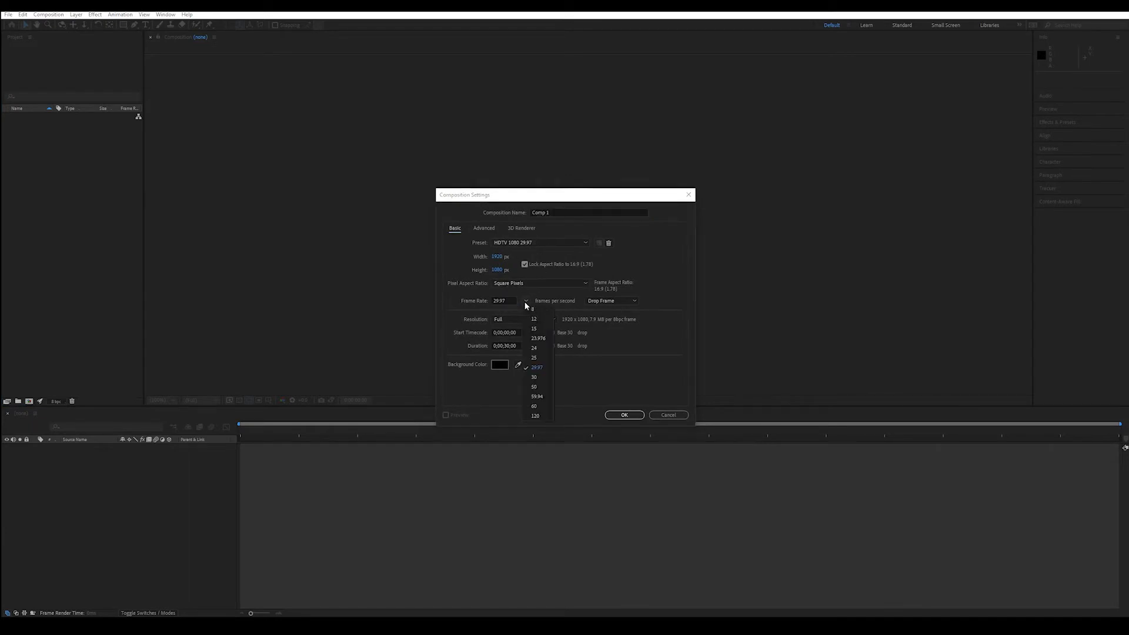
click(533, 379)
click(497, 257)
click(497, 269)
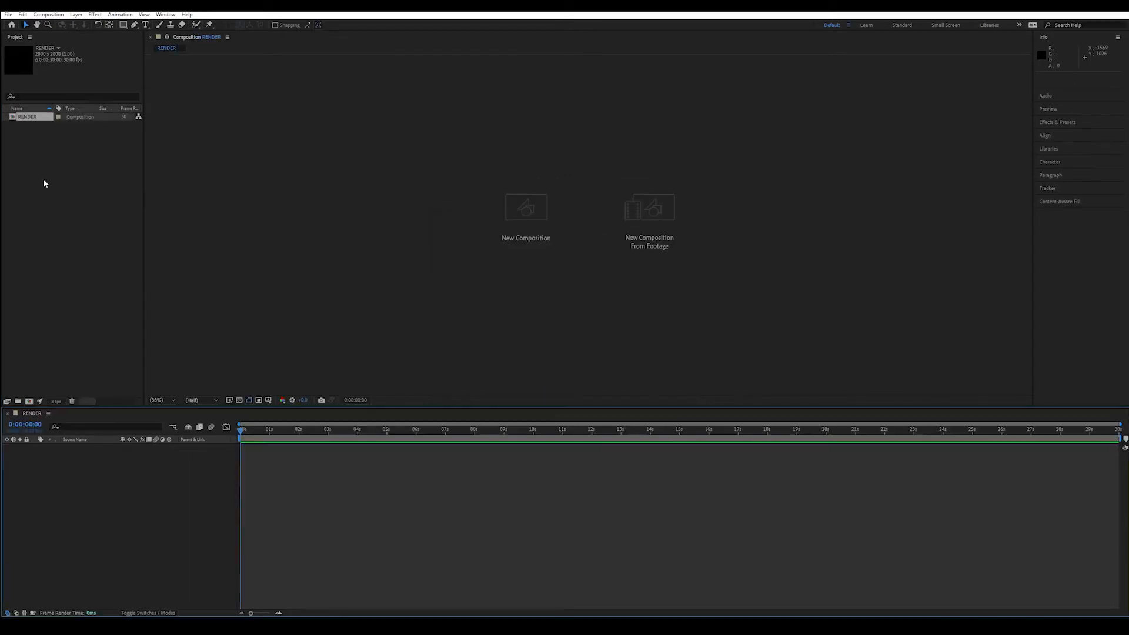
Try to import the QUARTER beauty, ambient occlusion and FROM_LEFT PNG sequences one at a time into the project
double_click(46, 176)
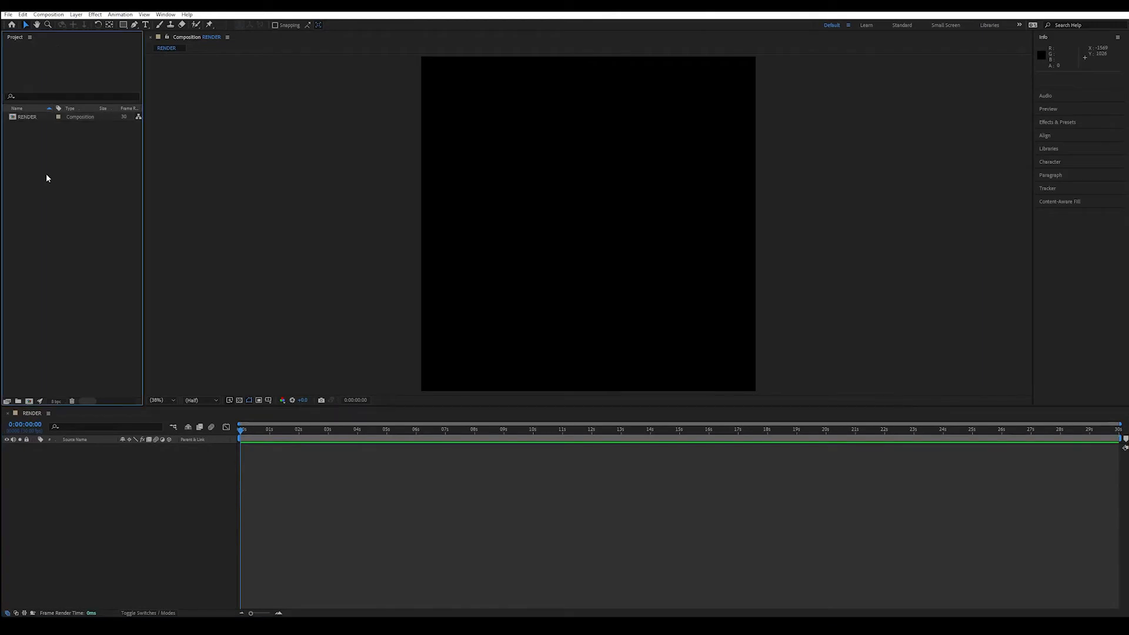
click(746, 423)
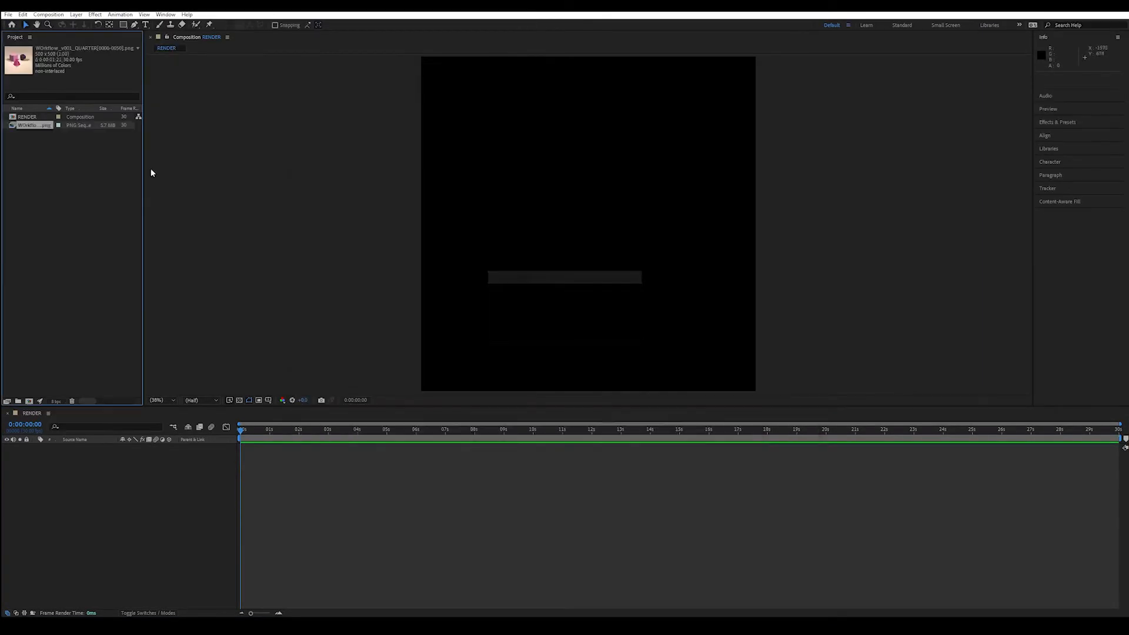
double_click(97, 171)
key(ctrl+i)
click(746, 423)
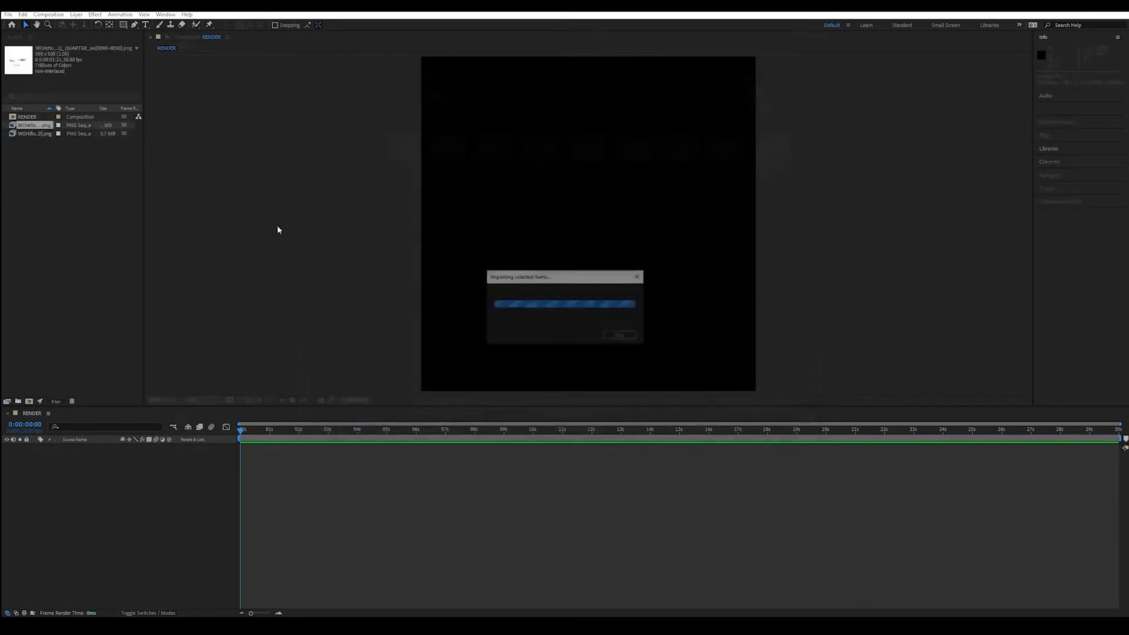
double_click(90, 176)
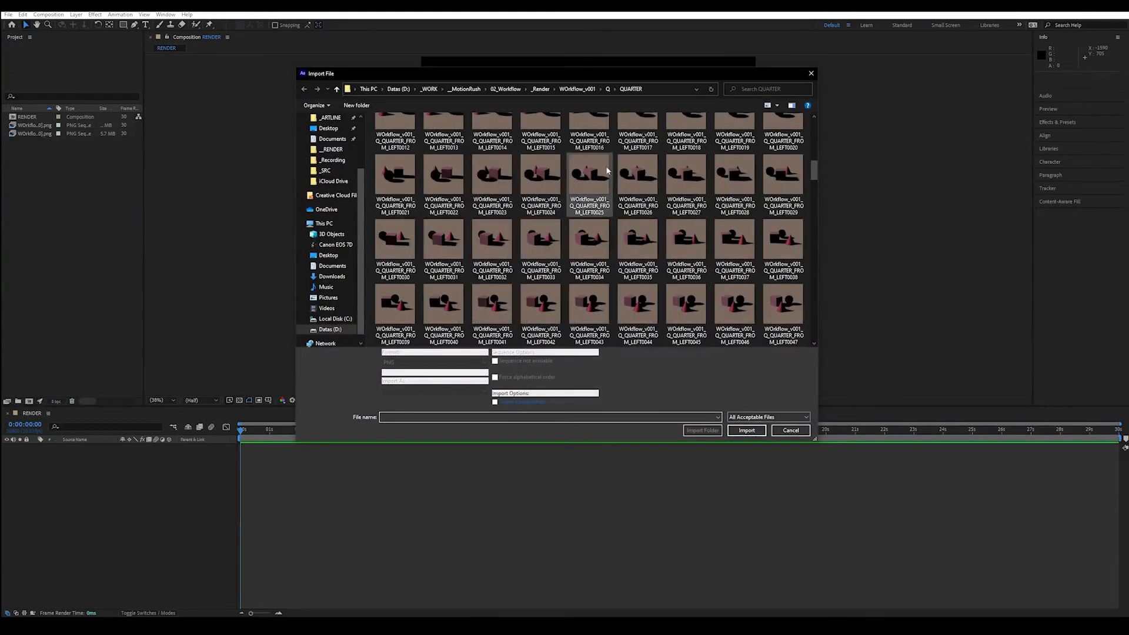
click(589, 177)
click(746, 423)
Abandon the remaining file import and undo the imported image sequences
double_click(54, 177)
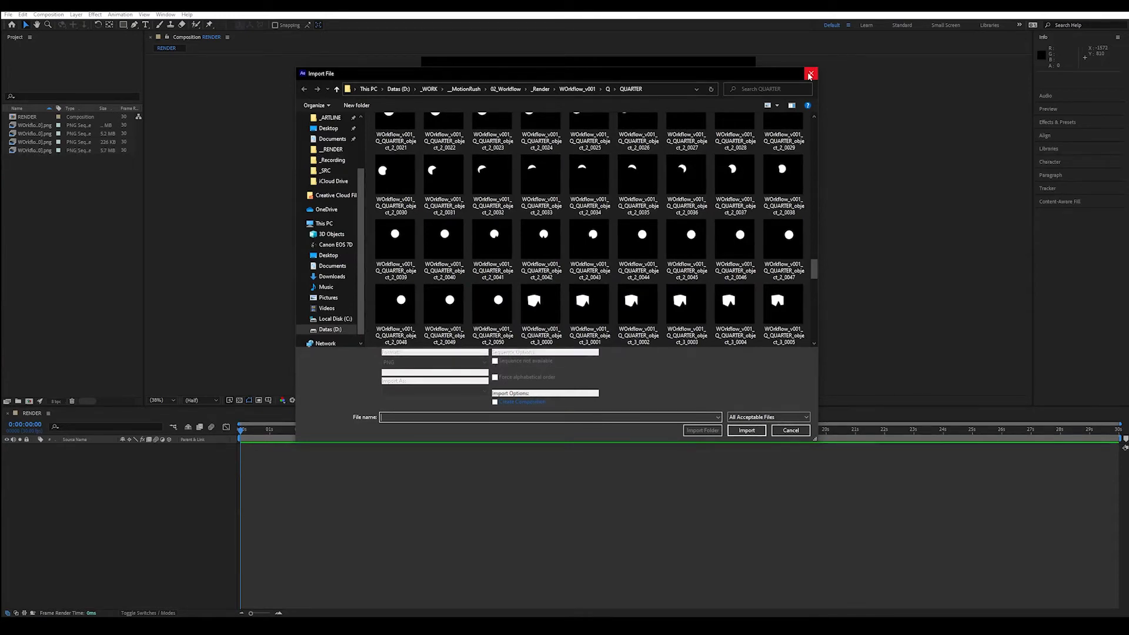
click(810, 74)
key(ctrl+z)
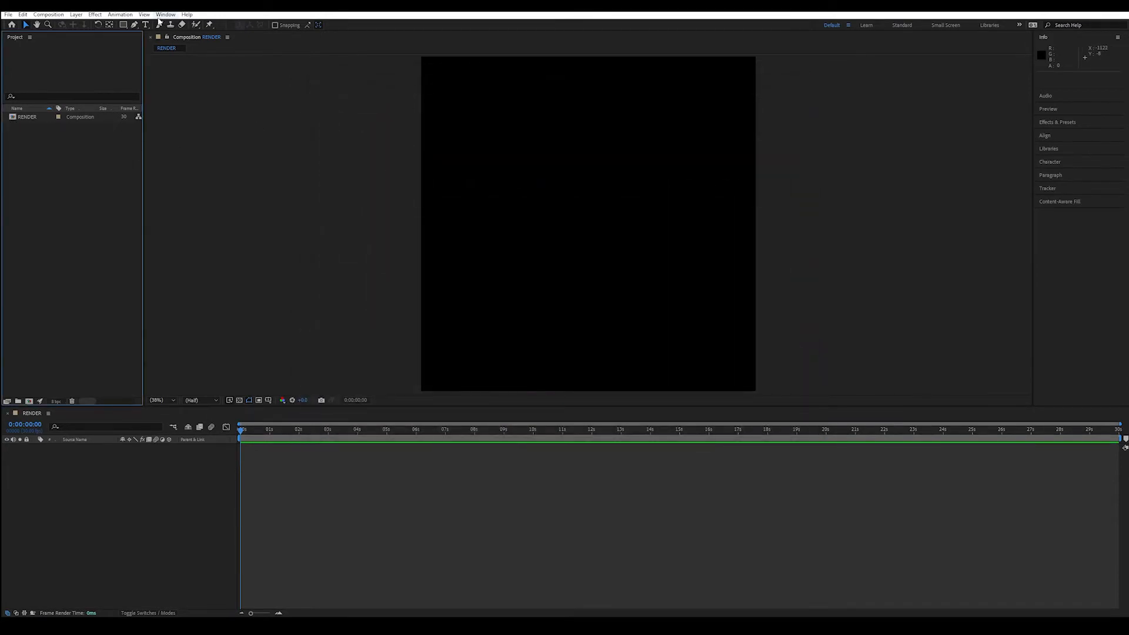
Open the Immigration script and load the WOrkflow_v001 render folder to search it for image sequences
click(160, 16)
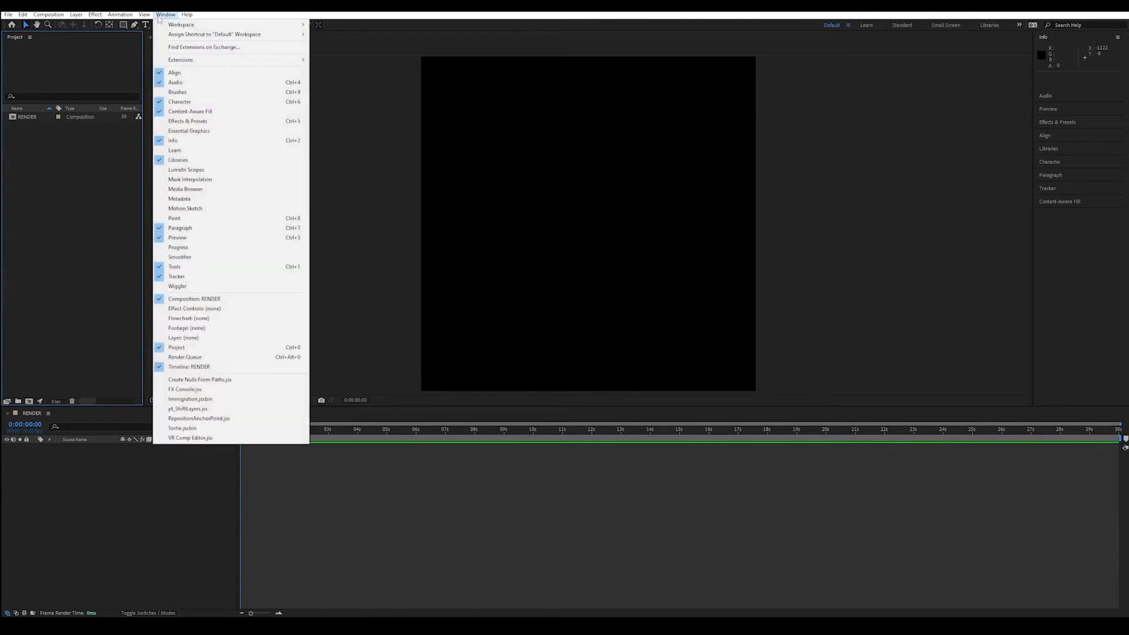
click(241, 399)
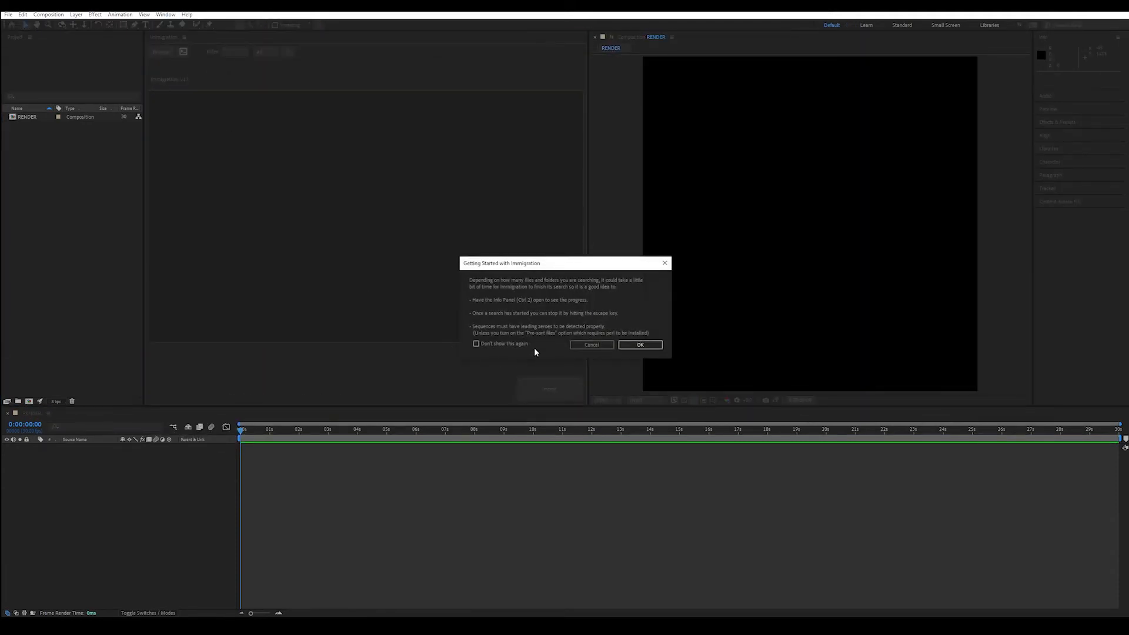
click(638, 343)
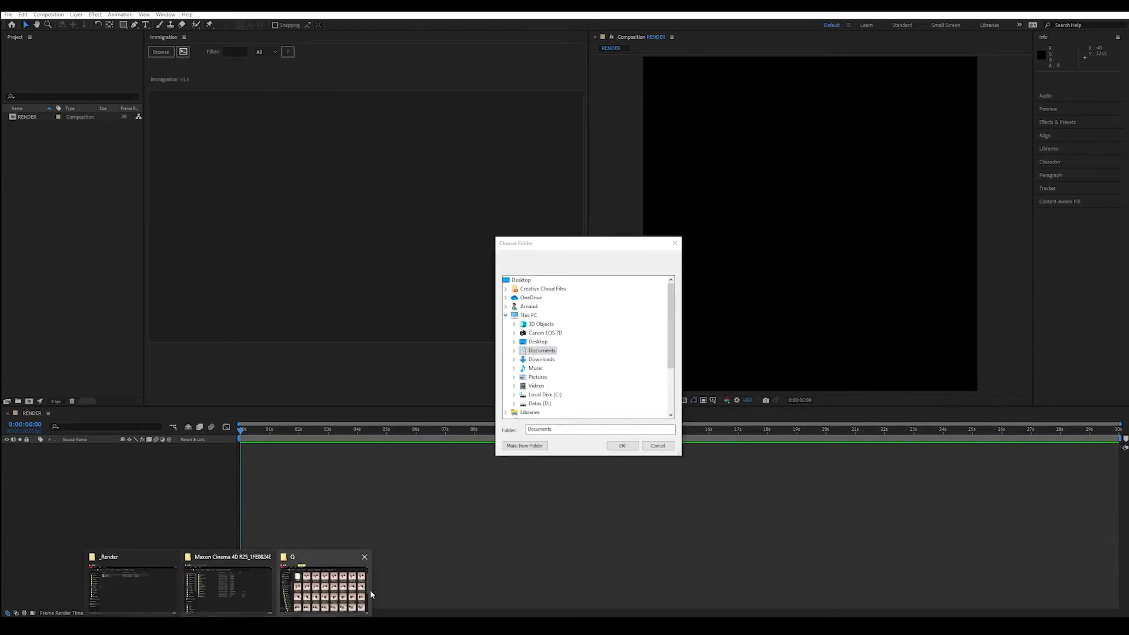
click(353, 588)
click(606, 177)
click(647, 177)
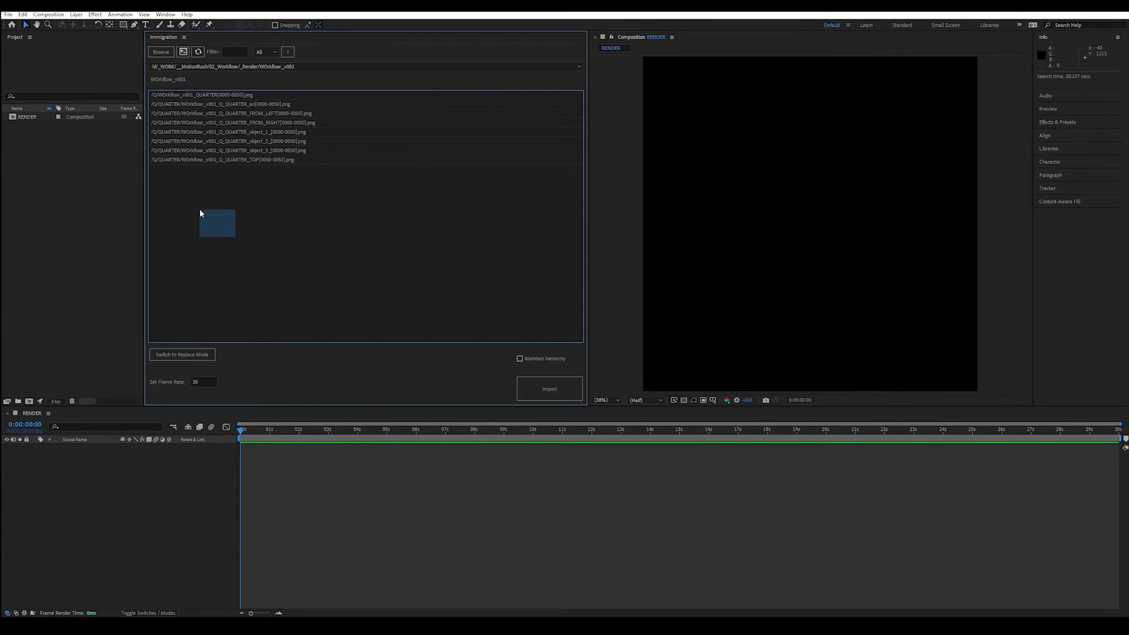
Import all the listed WOrkflow_v001 sequences at 30 fps and add them as layers to the RENDER composition
drag(200, 210, 173, 97)
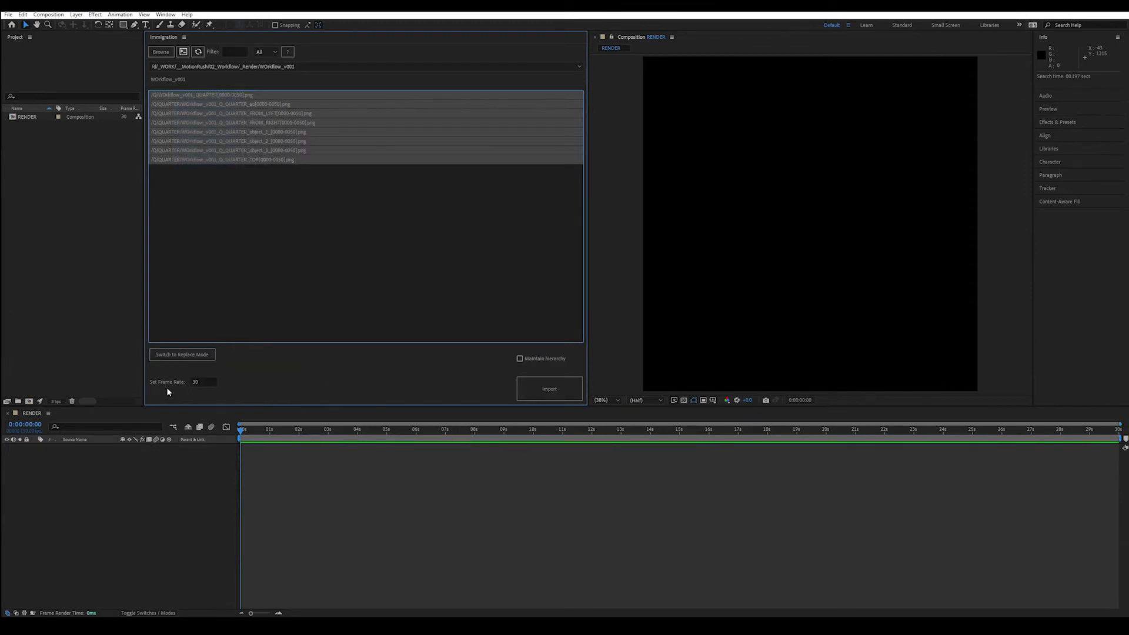
click(549, 392)
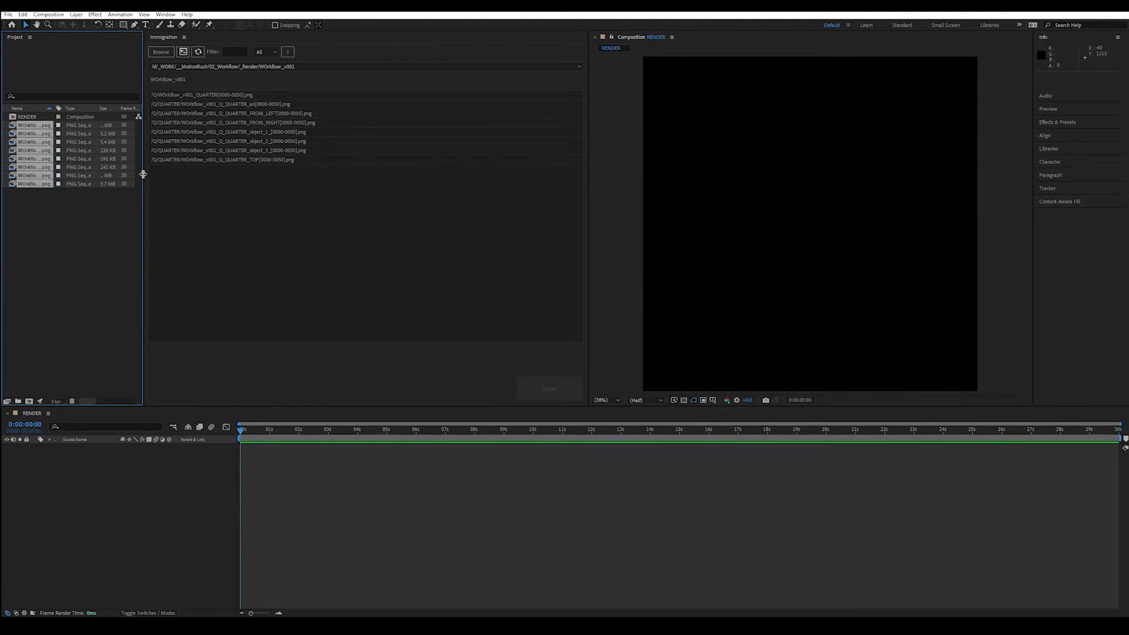
drag(143, 175, 187, 188)
key(ctrl+slash)
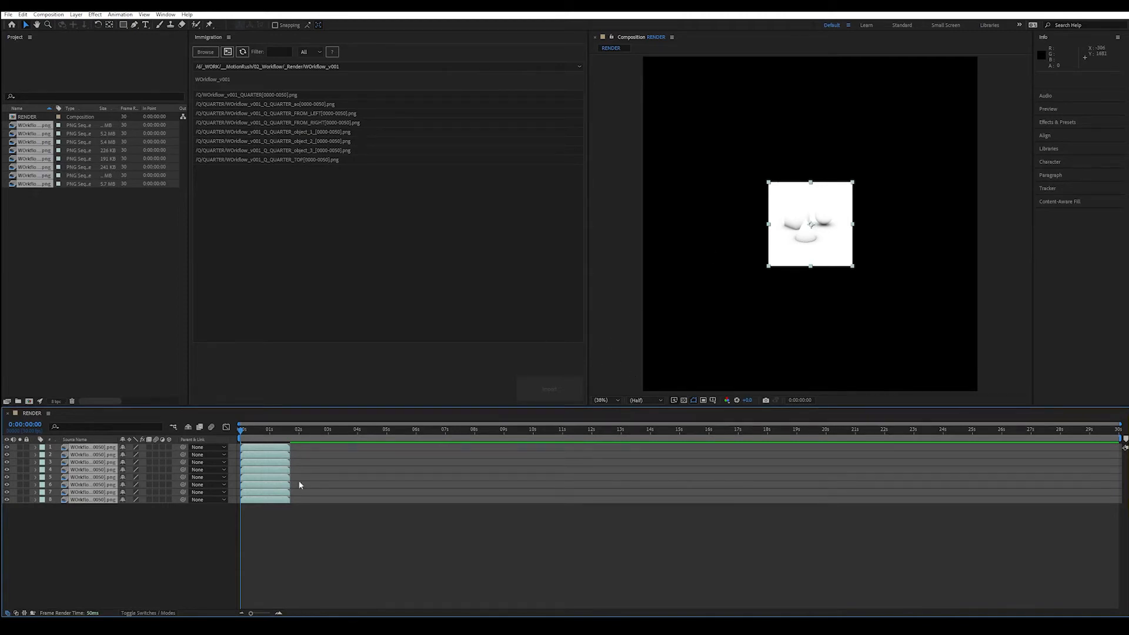
Give the top ambient occlusion layer a Scale expression returning [X,Y], with X = 100*(Xc/XL) and Y = 100*(Yc/YL) from composition and layer dimensions
click(300, 543)
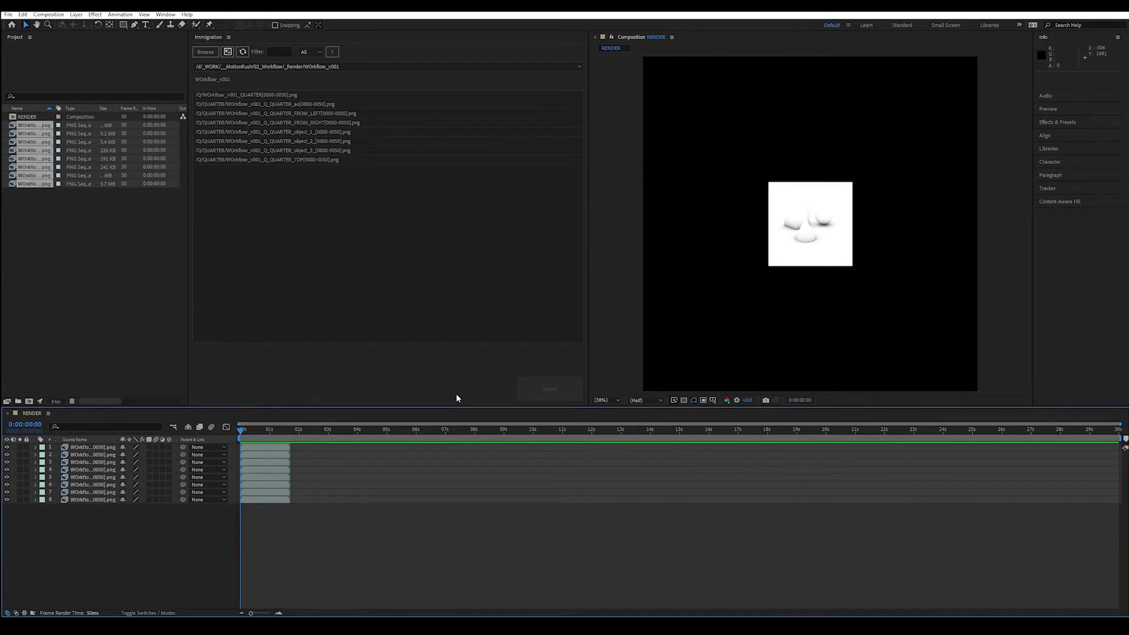
click(94, 448)
key(s)
alt+click(56, 454)
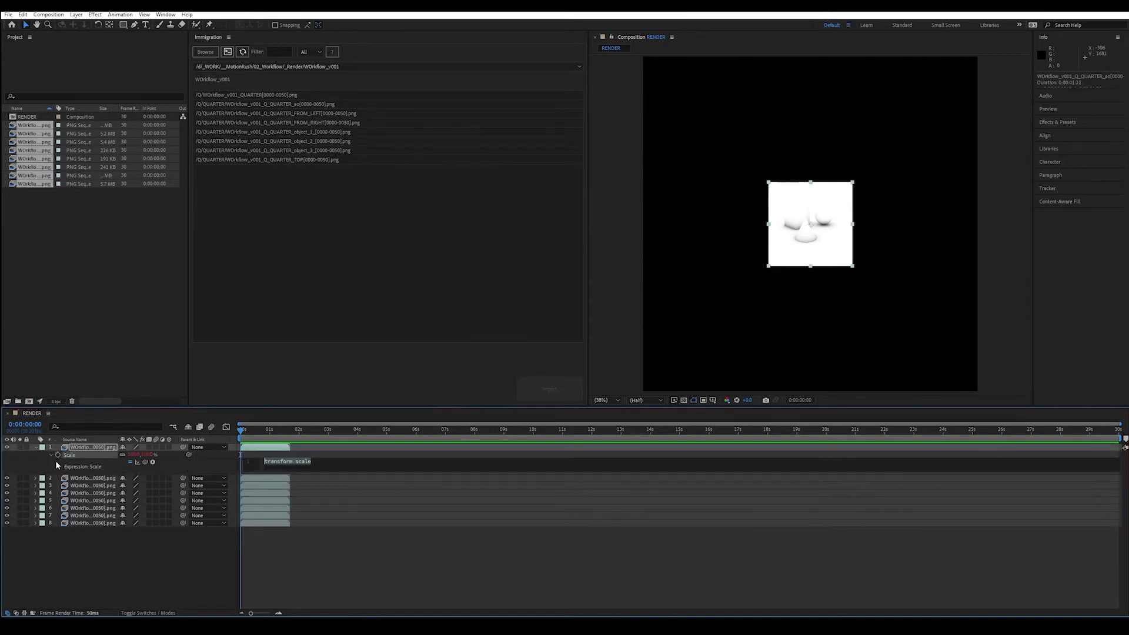
text(Xc = thisComp.width; Yc = thisComp.height; XL = thisLayer.width; YL = thisLayer.height; X = 100*(Xc/XL); Y = 100*(Yc/YL); [X,Y])
click(192, 498)
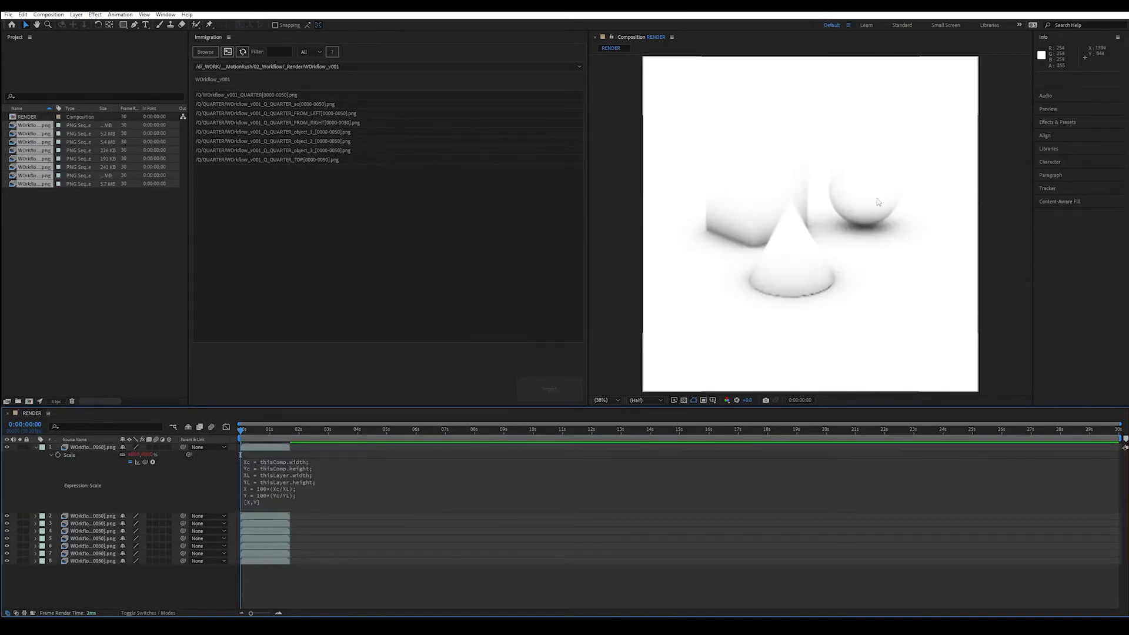
click(821, 234)
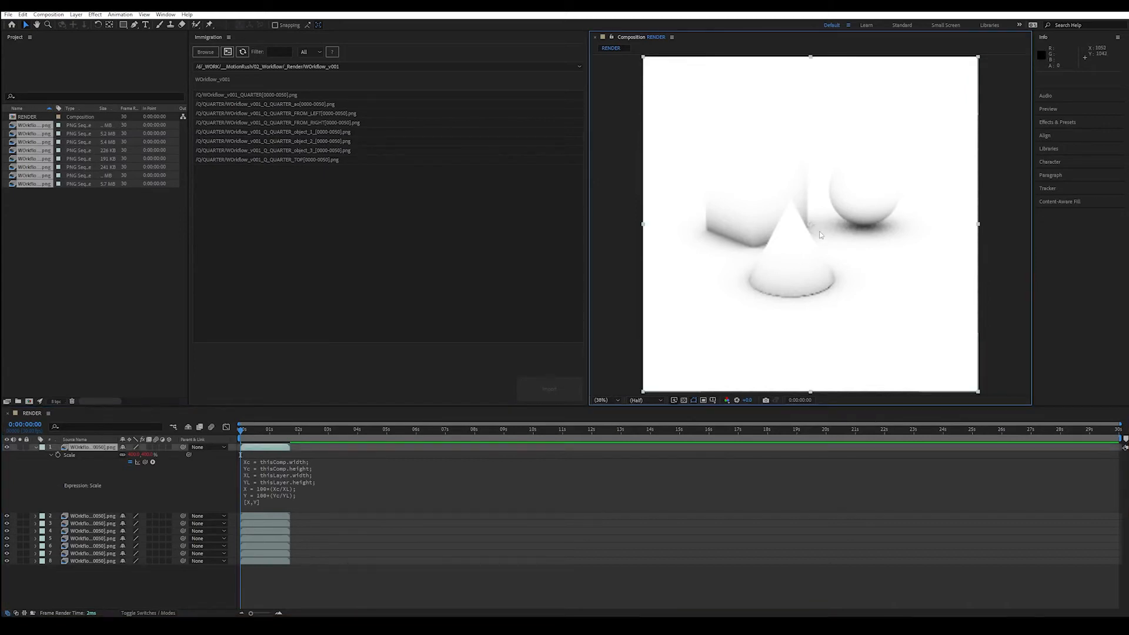
Copy only the top layer's Scale expression onto layers 2 to 8 and check their fit by briefly soloing them
right_click(65, 460)
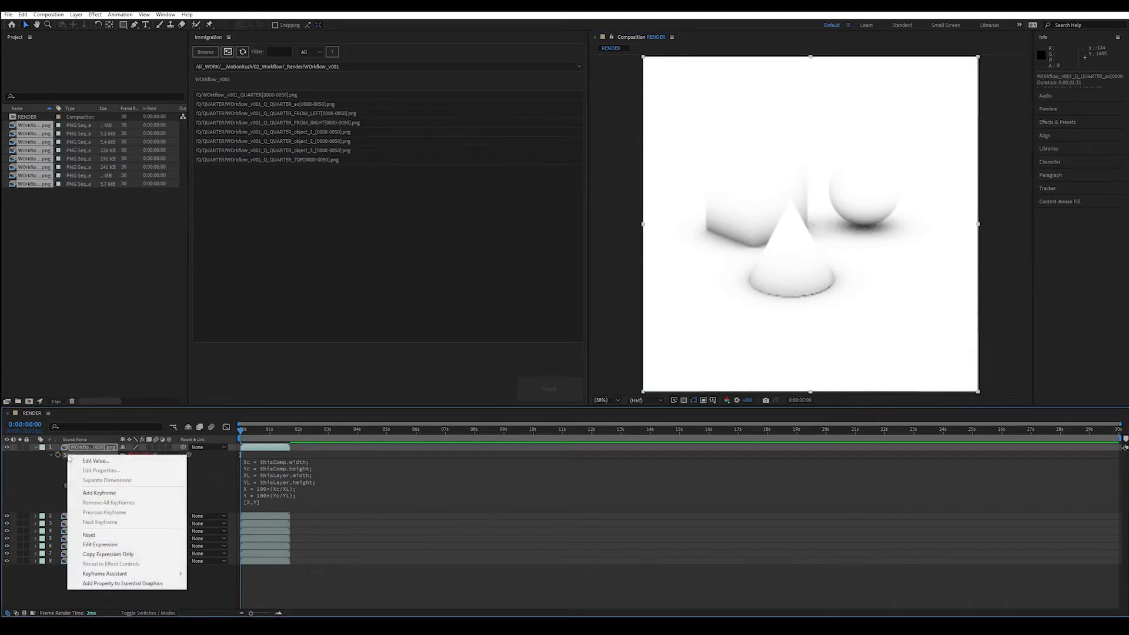
click(125, 551)
click(89, 516)
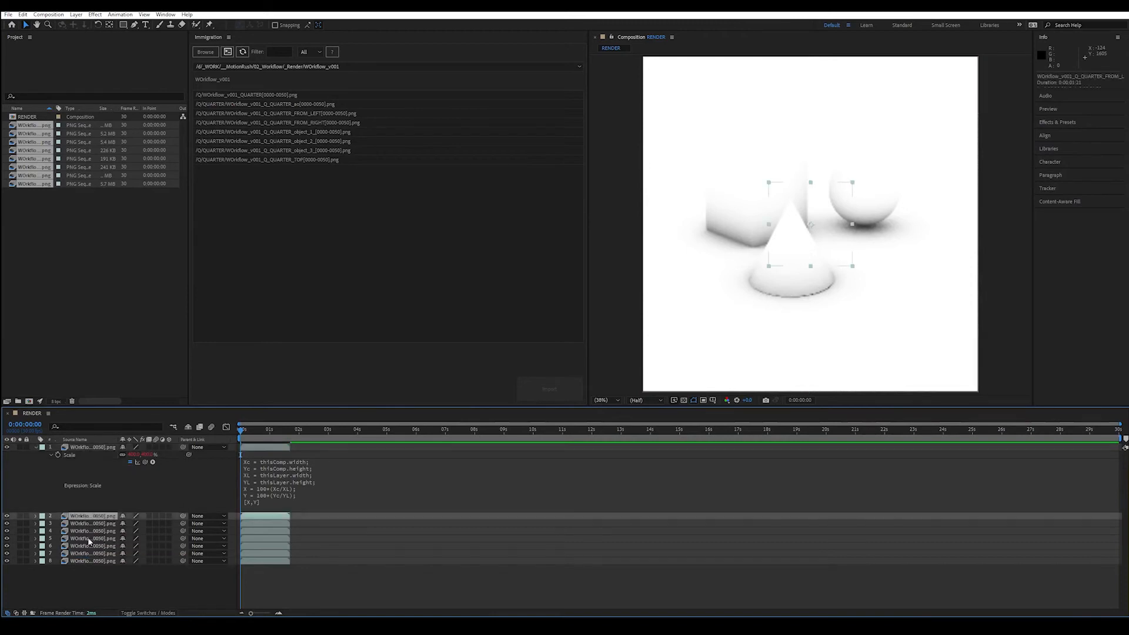
shift+click(89, 561)
key(ctrl+v)
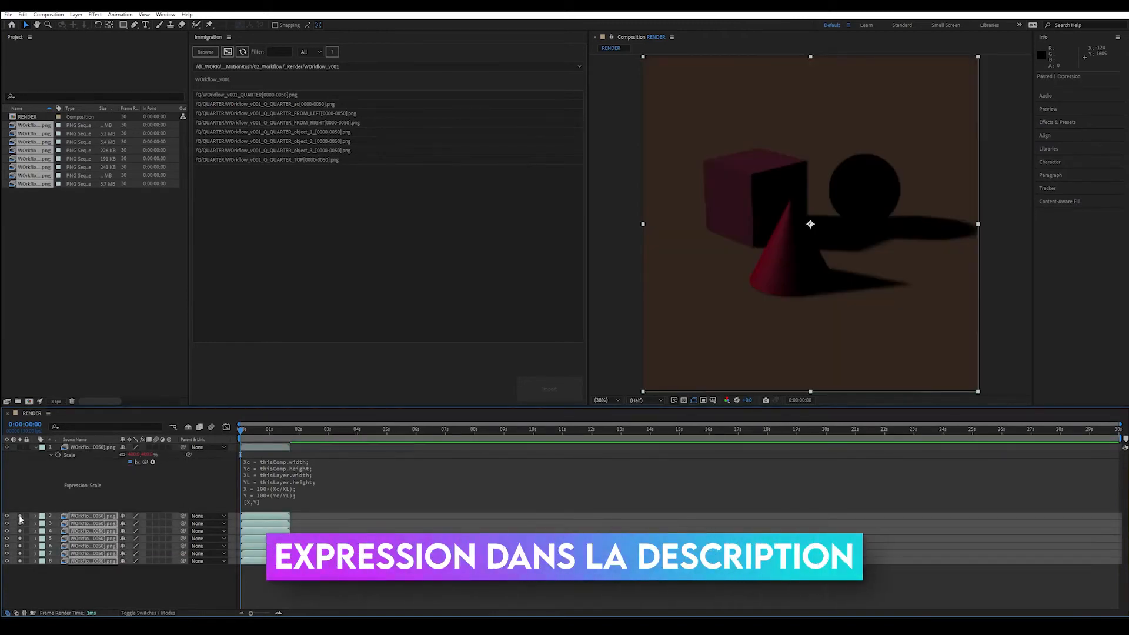
click(21, 524)
click(21, 525)
click(20, 524)
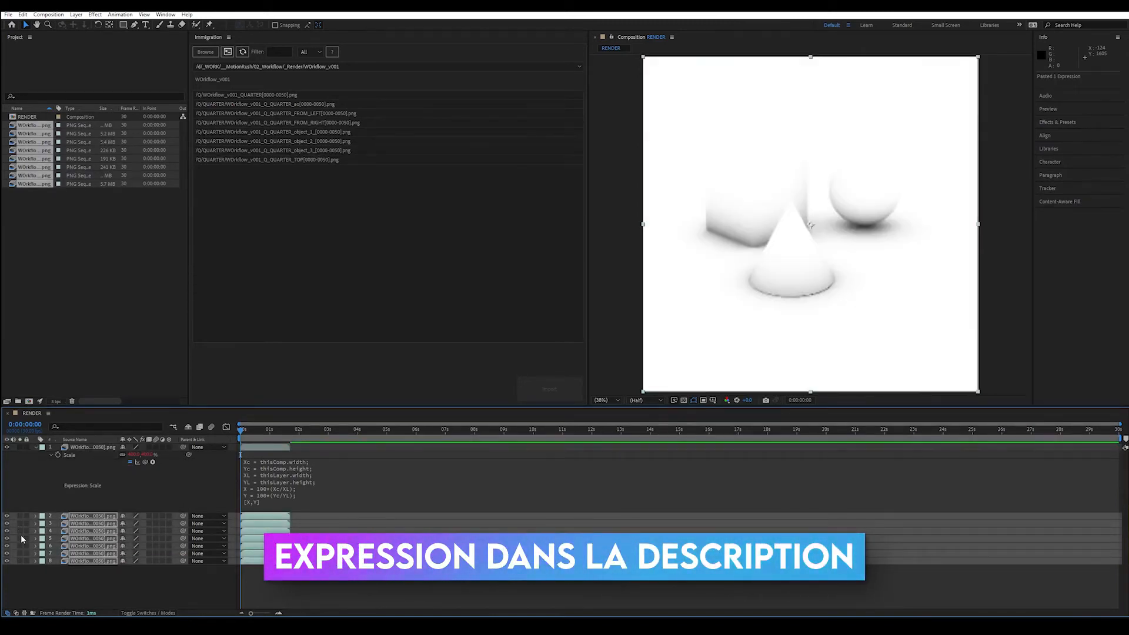
Switch to Notepad and examine how the scale expression uses composition size, layer size, the 100*(Xc/XL) ratio and the [X,Y] output
key(alt+Tab)
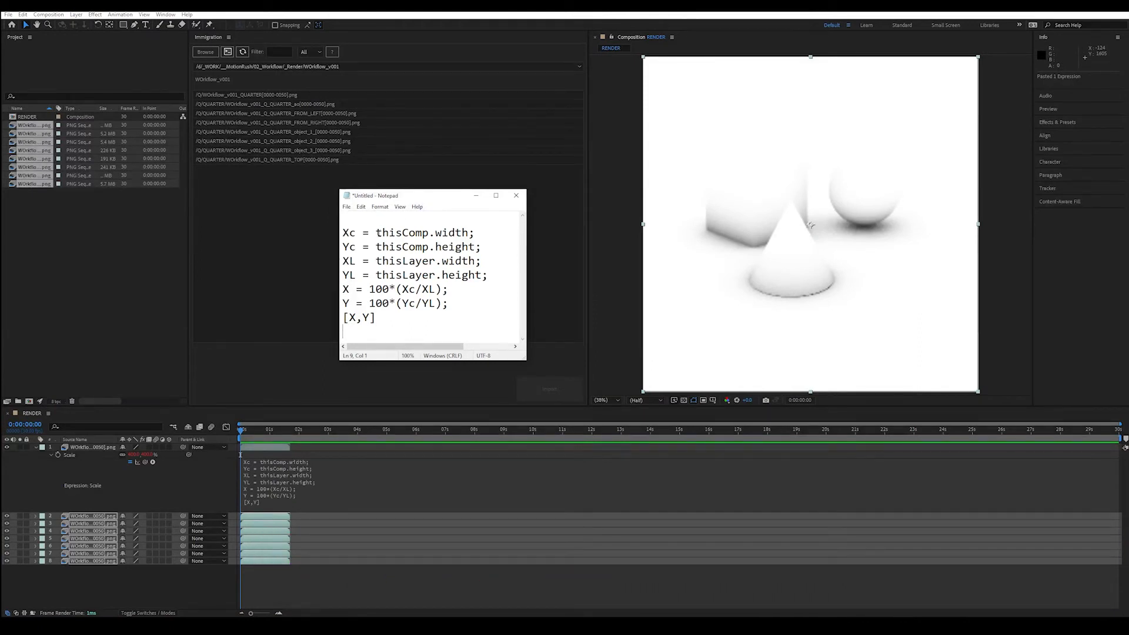
drag(376, 233, 469, 233)
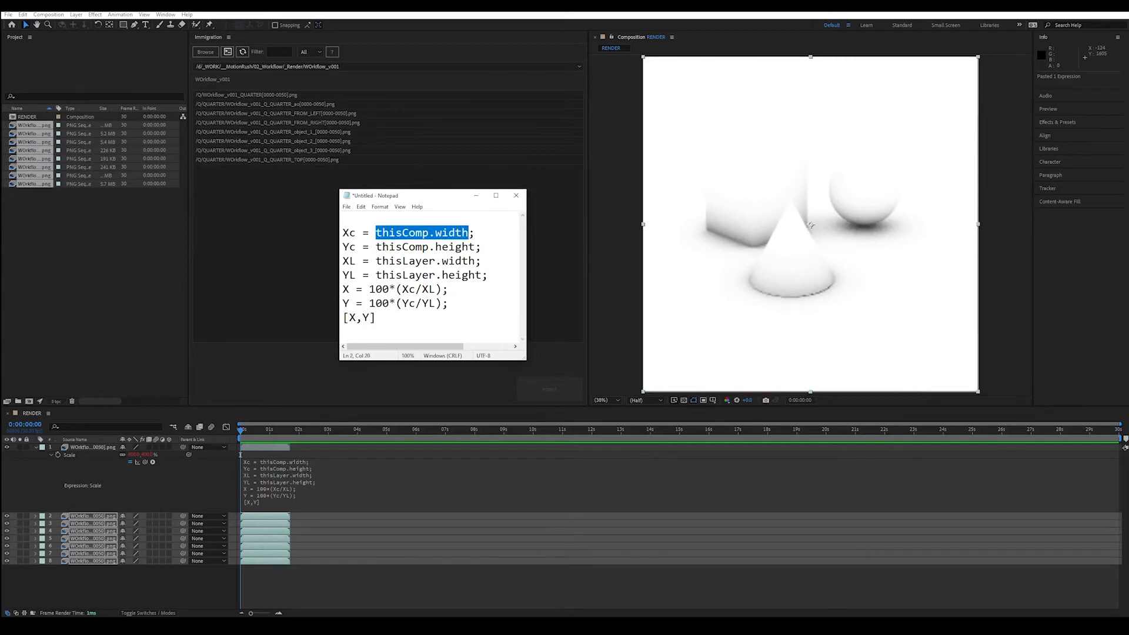
drag(375, 247, 475, 247)
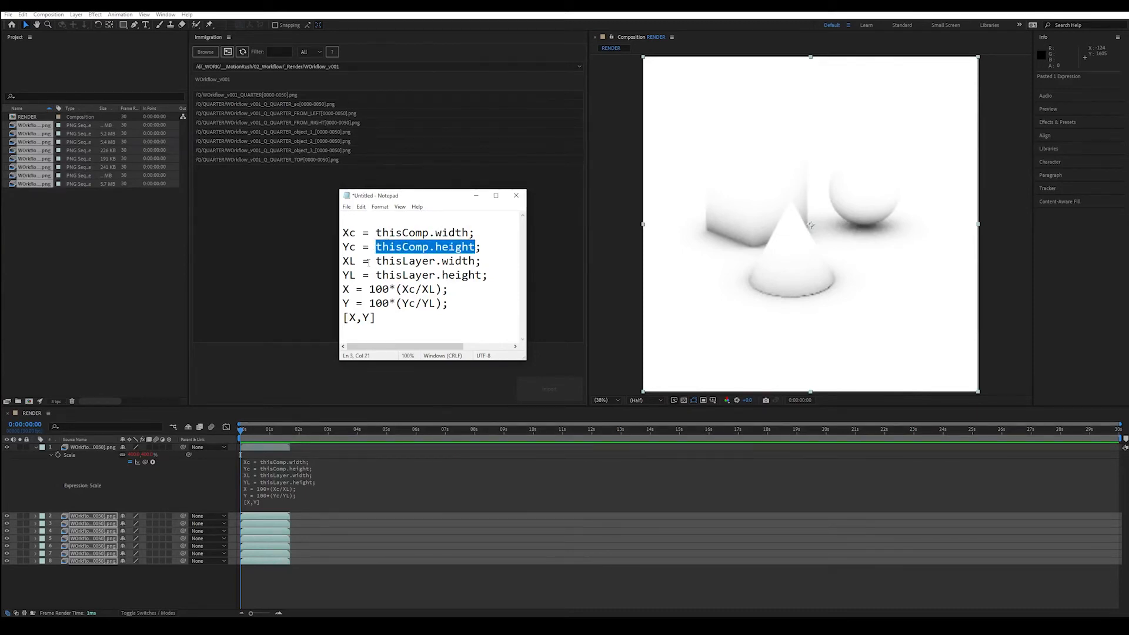
drag(376, 261, 468, 266)
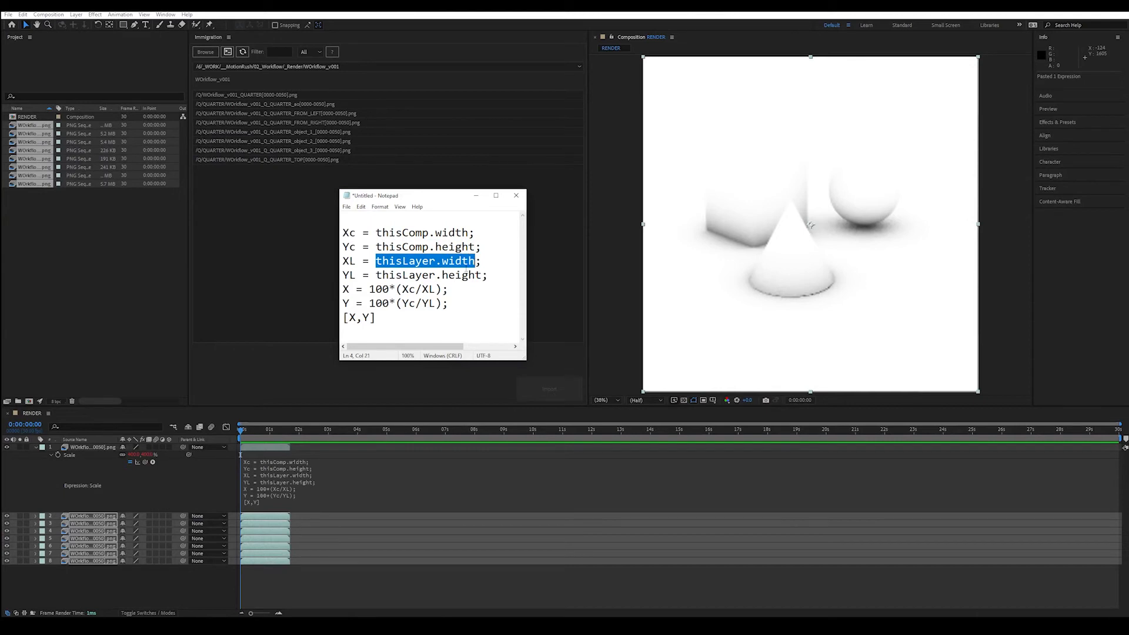
drag(374, 275, 475, 276)
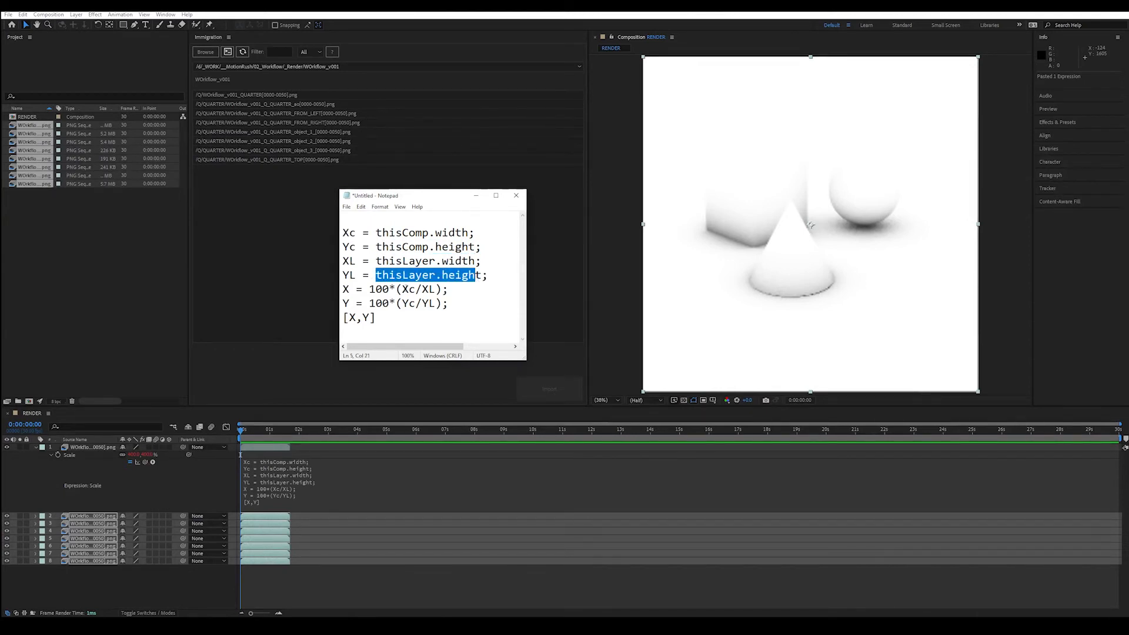
drag(370, 289, 436, 289)
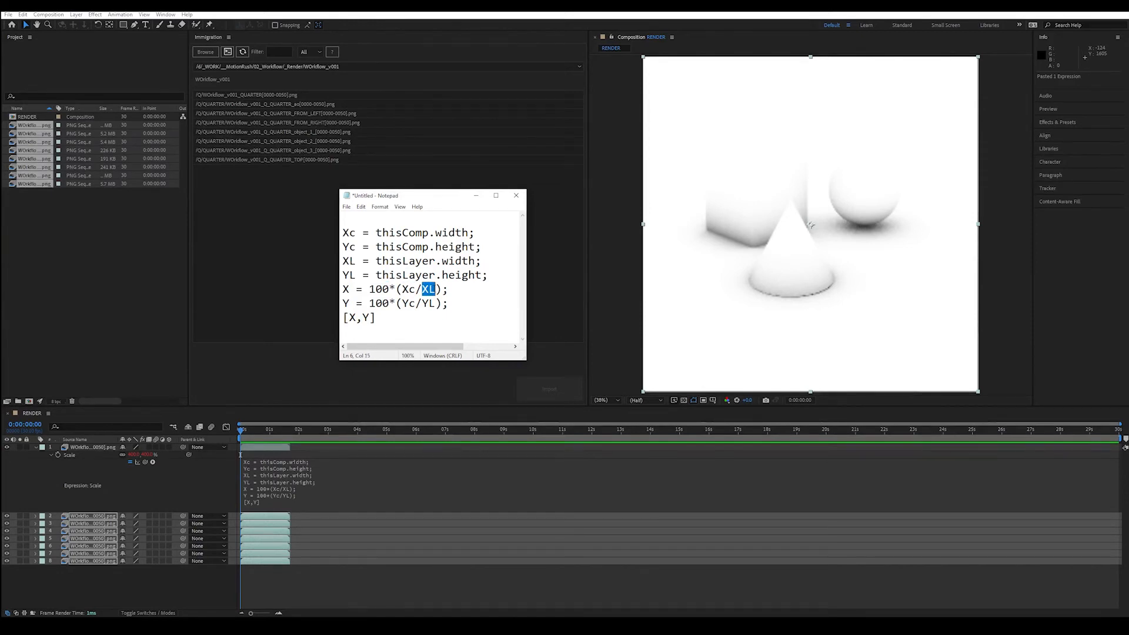
drag(349, 318, 370, 318)
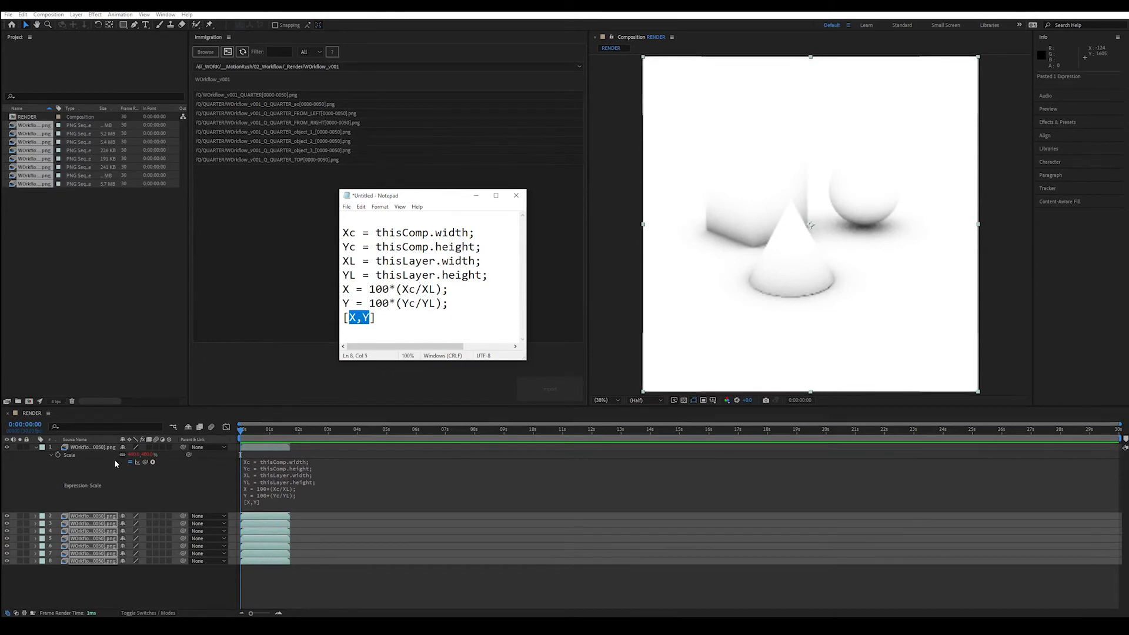
click(517, 195)
Play back the RENDER composition to check the rescaled layers, and collapse the top layer's properties
click(580, 318)
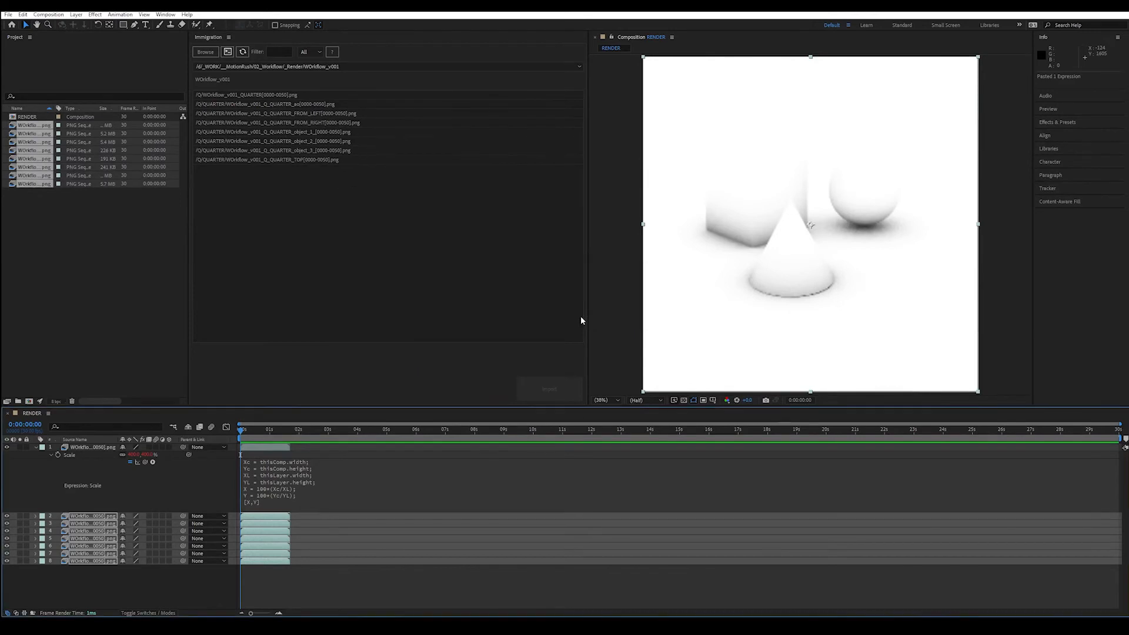
key(space)
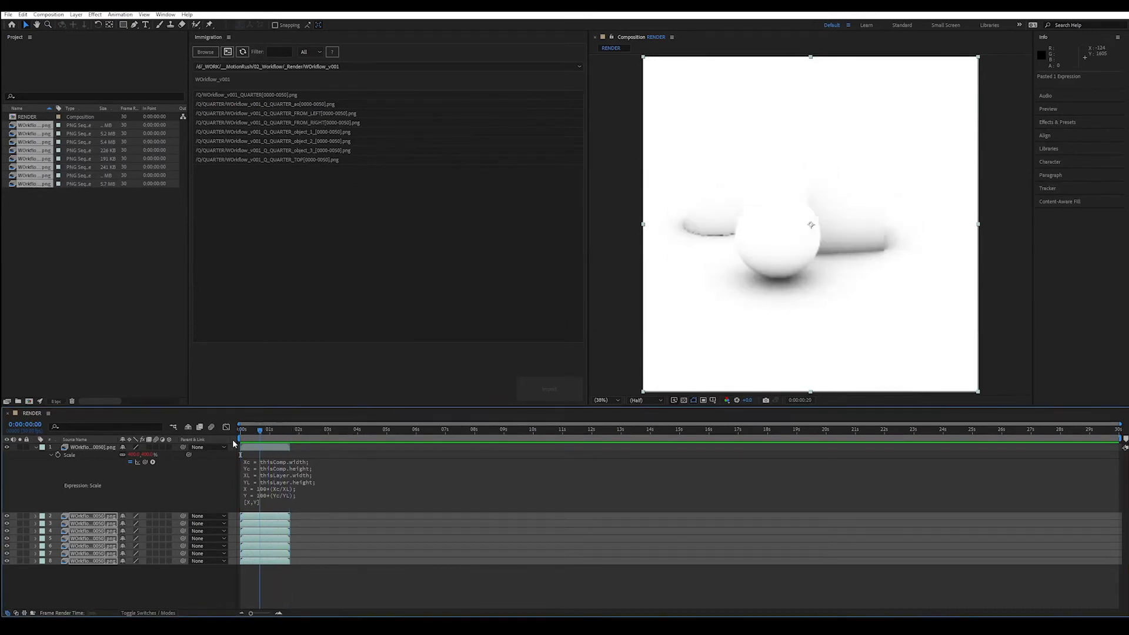
key(space)
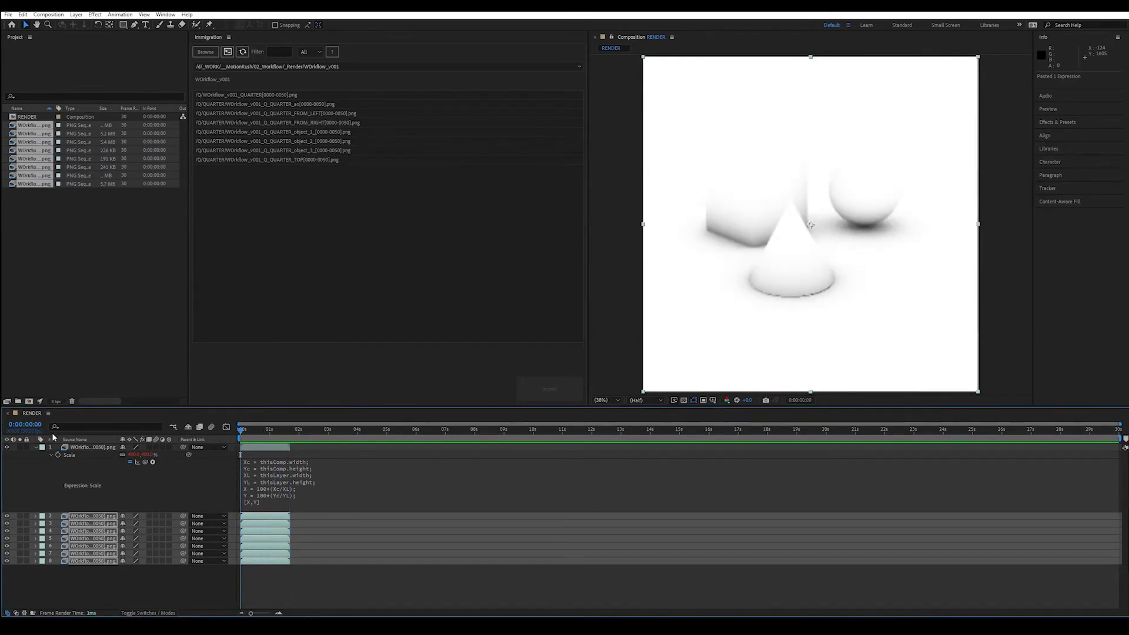
click(36, 448)
key(space)
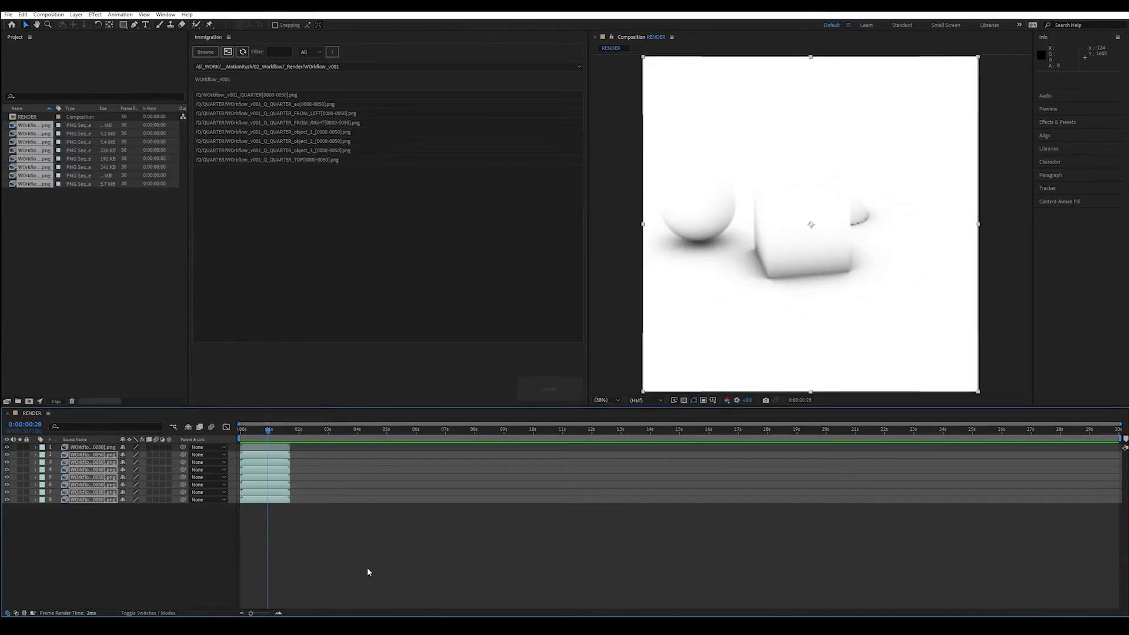
Switch to Cinema 4D, mark only the FULL take, render the marked take to the Picture Viewer and widen its history area
mouse_move(283, 627)
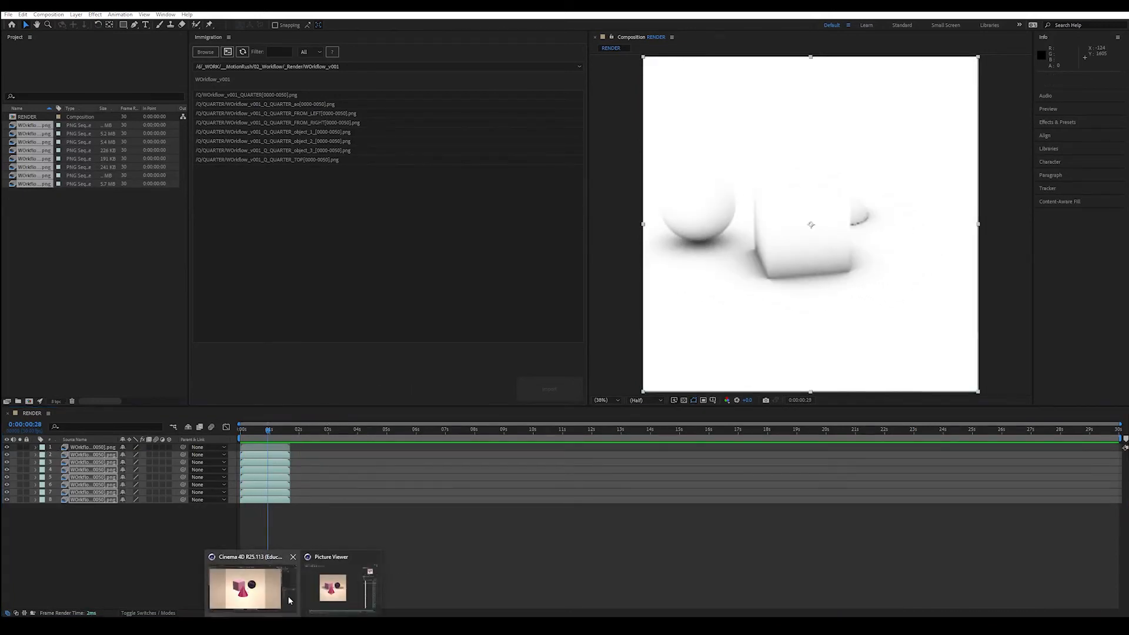
click(261, 592)
click(955, 67)
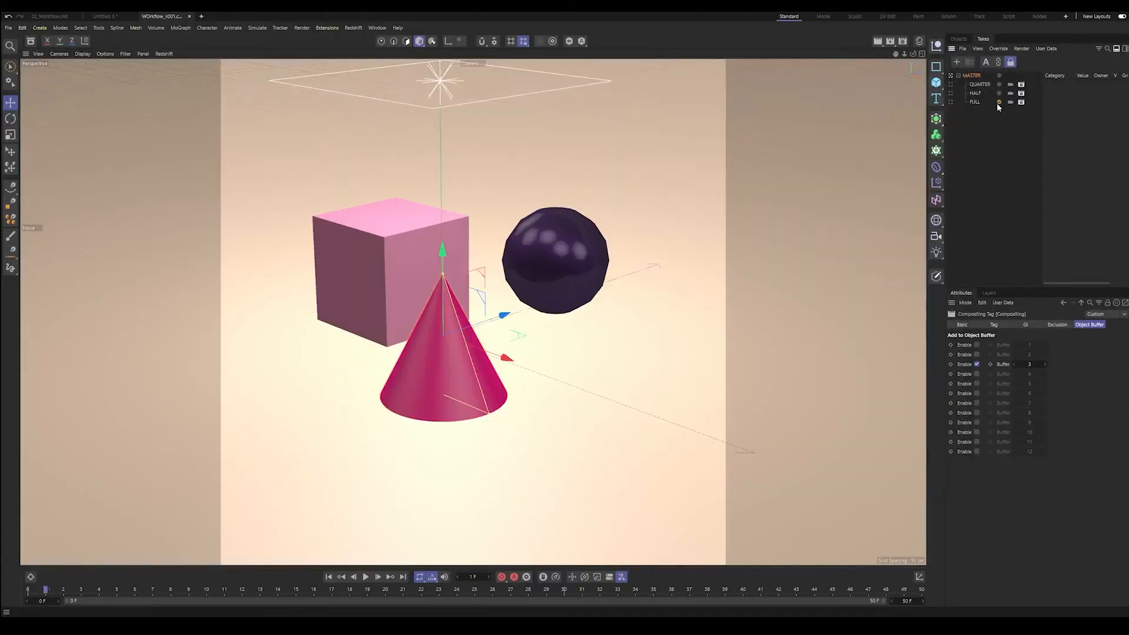
click(1022, 48)
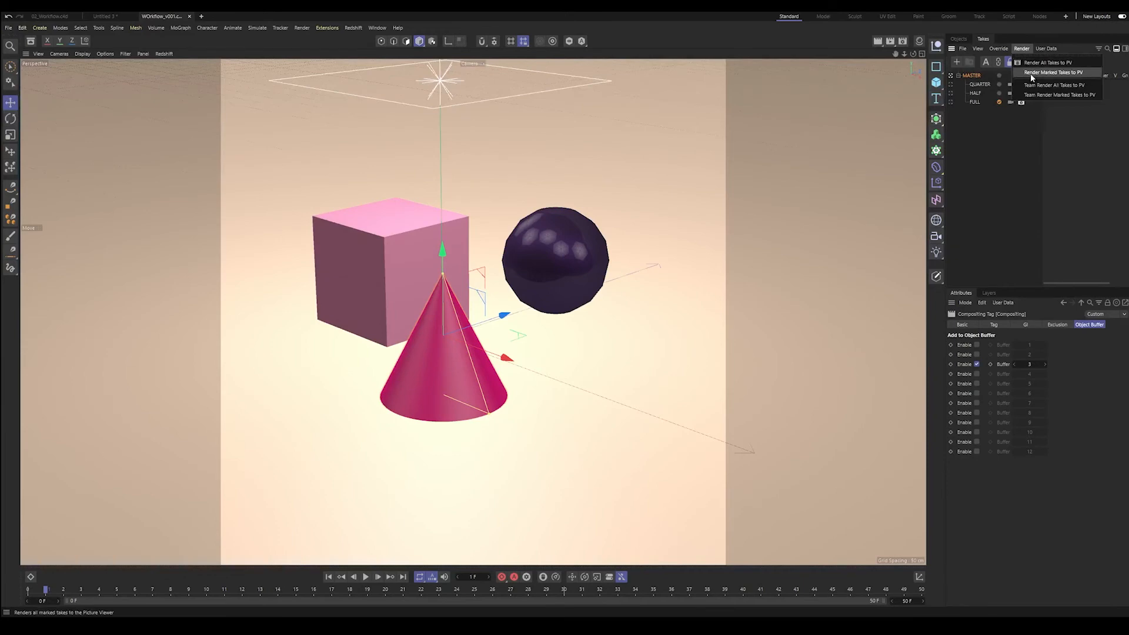
click(1032, 73)
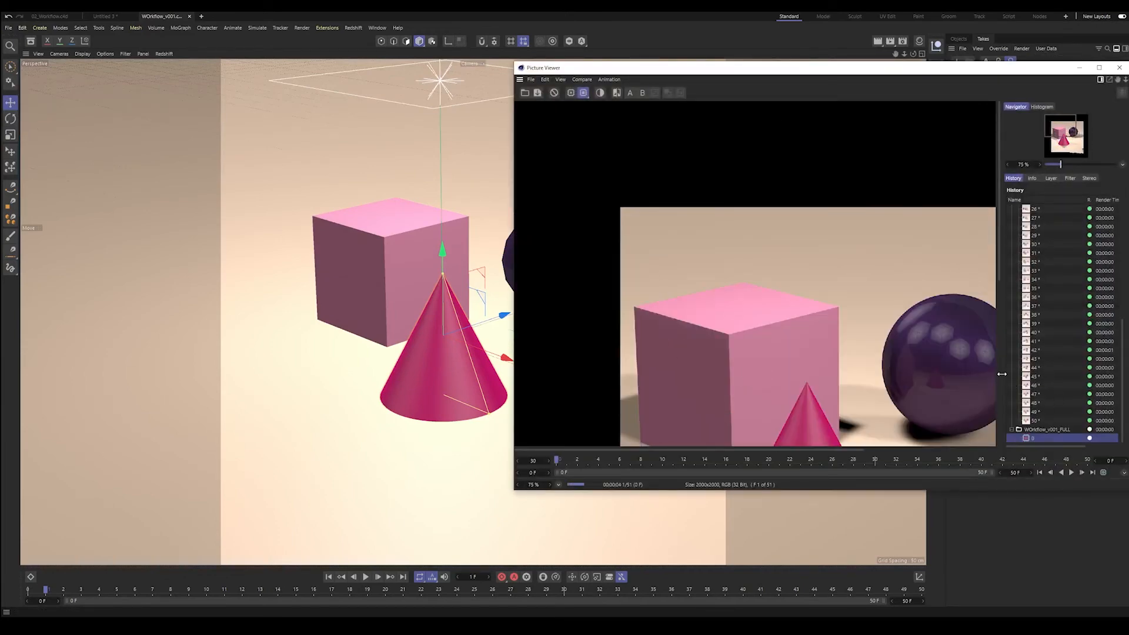
drag(1003, 368, 934, 369)
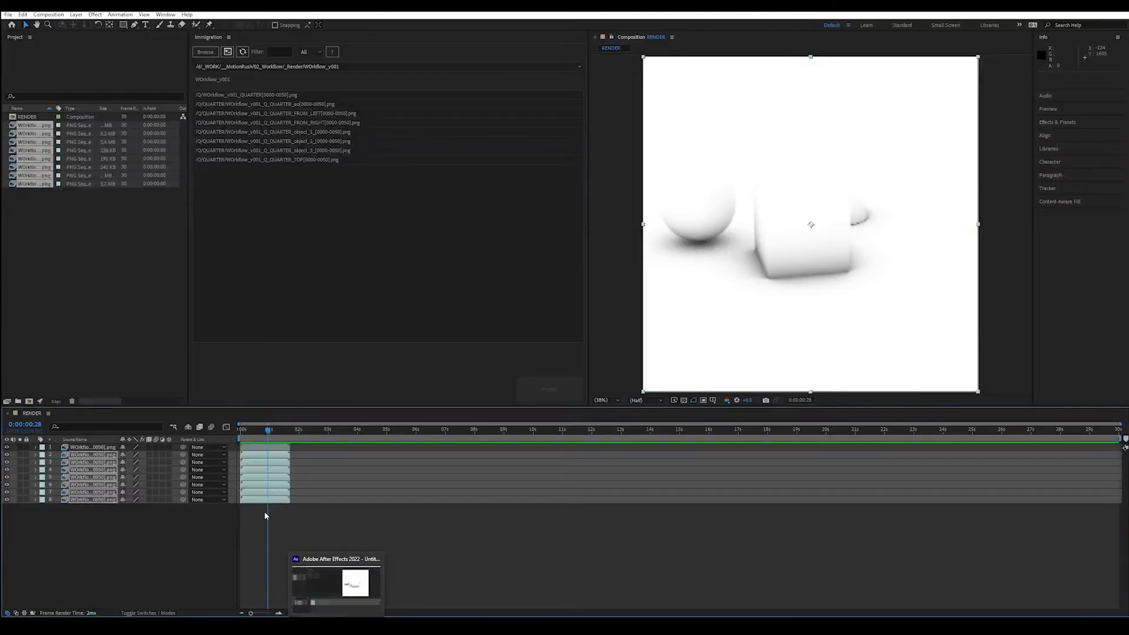
Switch back to After Effects and delete all the pass layers from the RENDER composition
click(263, 509)
click(281, 448)
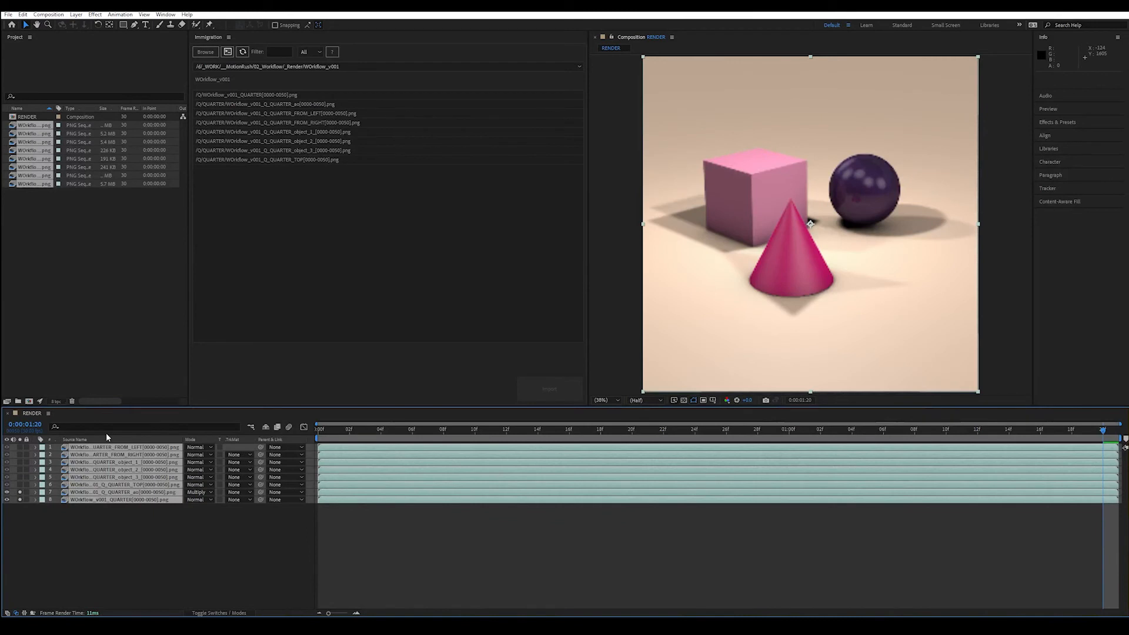
key(Delete)
click(94, 339)
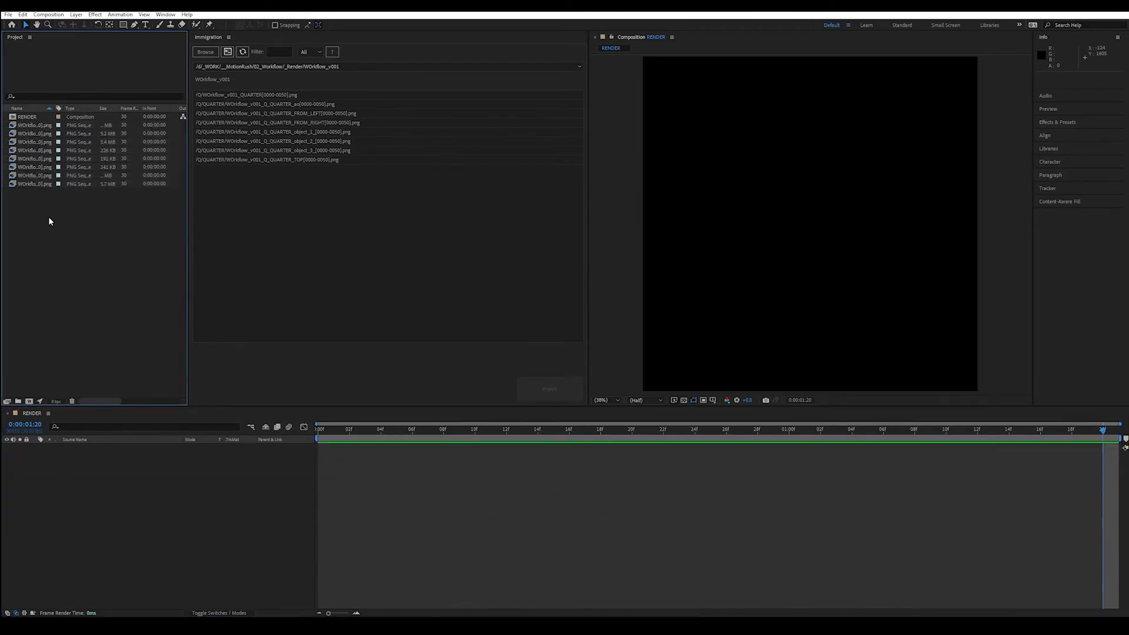
Create a separate composition from each of the eight image sequences and rename the first ones AO, LIGHT_LEFT and LIGHT_RIGHT
drag(46, 241, 43, 129)
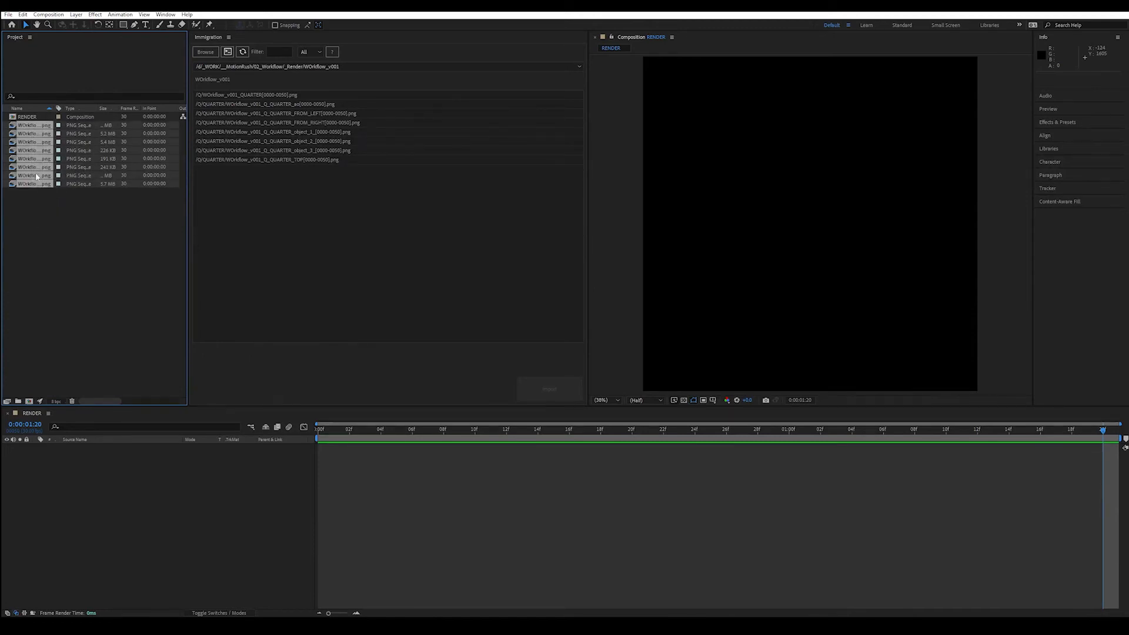
drag(35, 172, 28, 401)
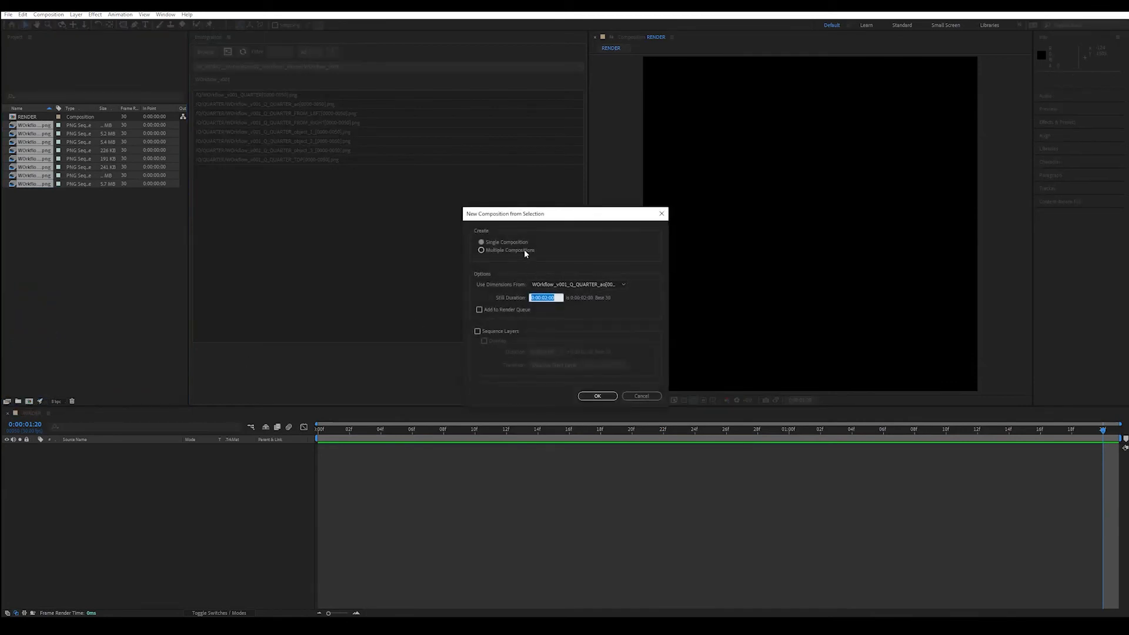
click(510, 250)
click(597, 396)
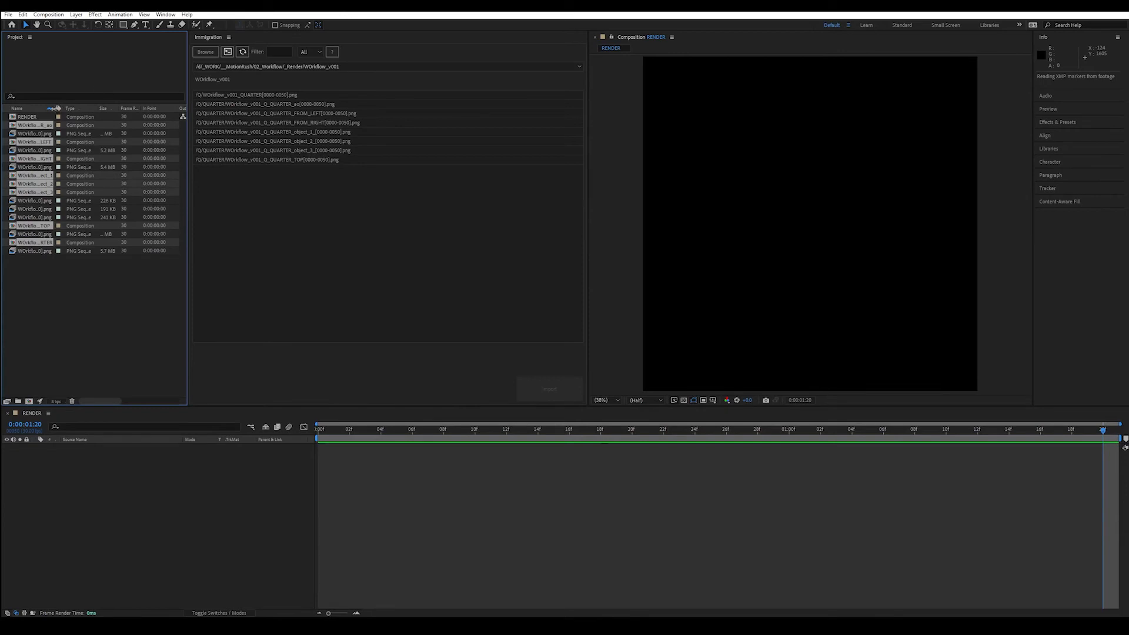
drag(54, 108, 140, 108)
click(90, 126)
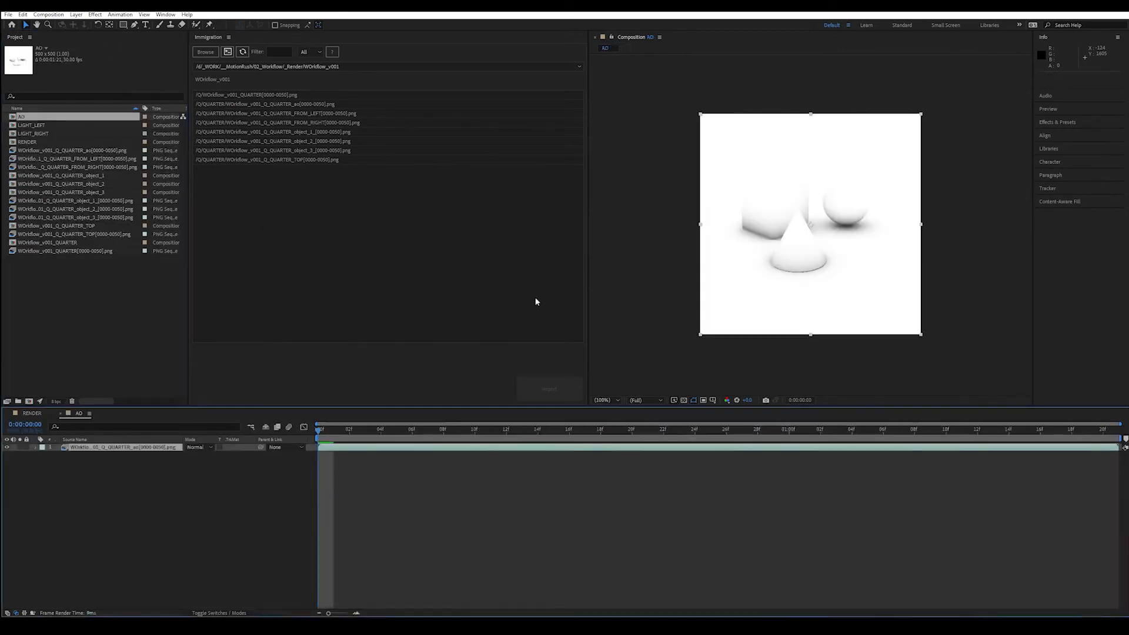
Set the AO composition's size to 2000 x 2000 and paste the Scale expression onto its ambient occlusion layer
right_click(634, 230)
click(662, 253)
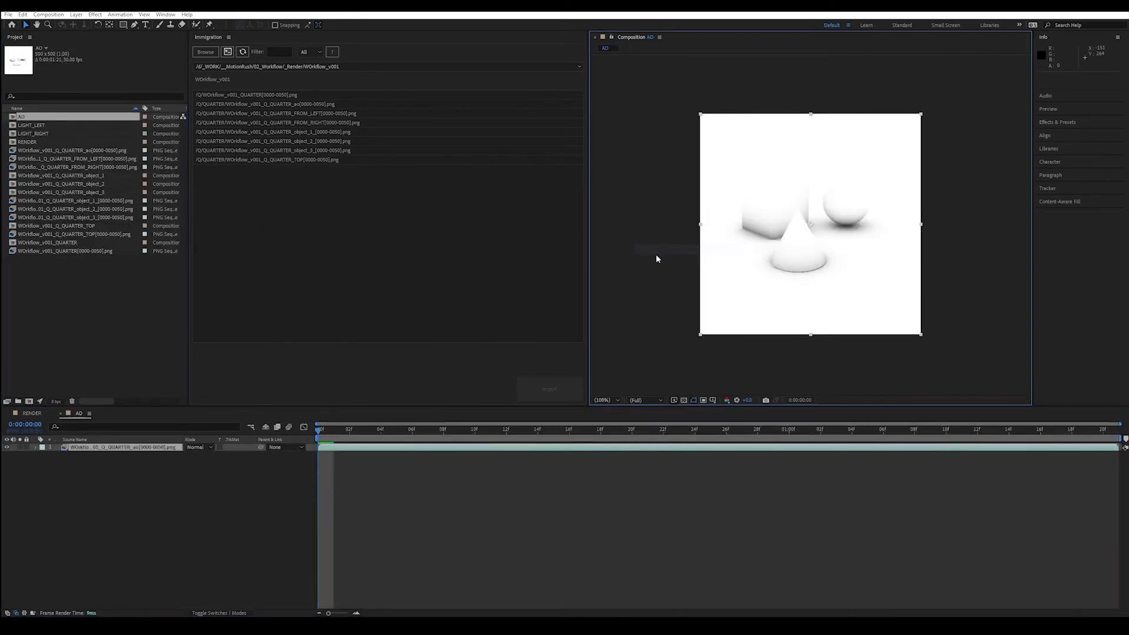
click(495, 257)
text(2000)
key(Tab)
text(2000)
key(Return)
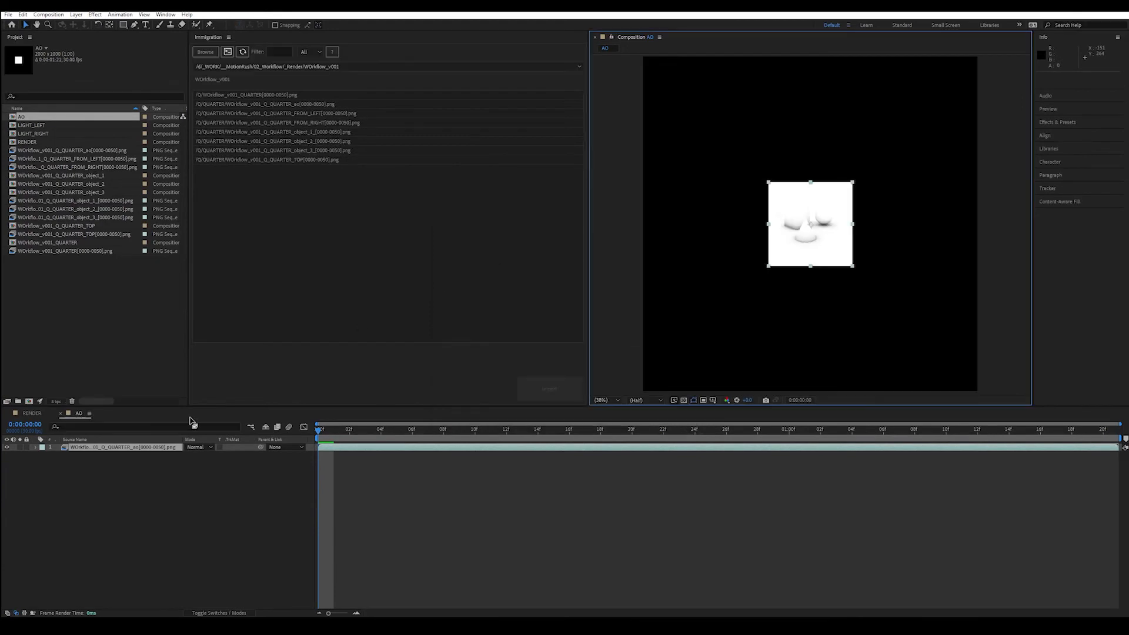
key(ctrl+v)
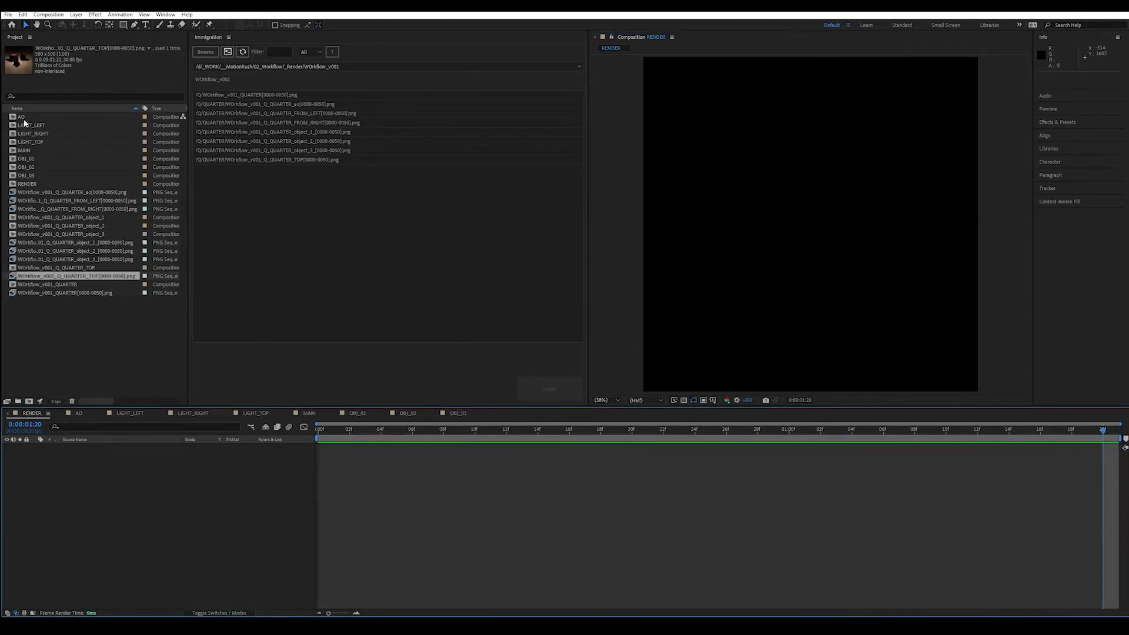
Add the AO, LIGHT_LEFT, LIGHT_RIGHT, LIGHT_TOP, MAIN, OBJ_01, OBJ_02 and OBJ_03 compositions to RENDER as layers and preview it
drag(24, 130, 147, 471)
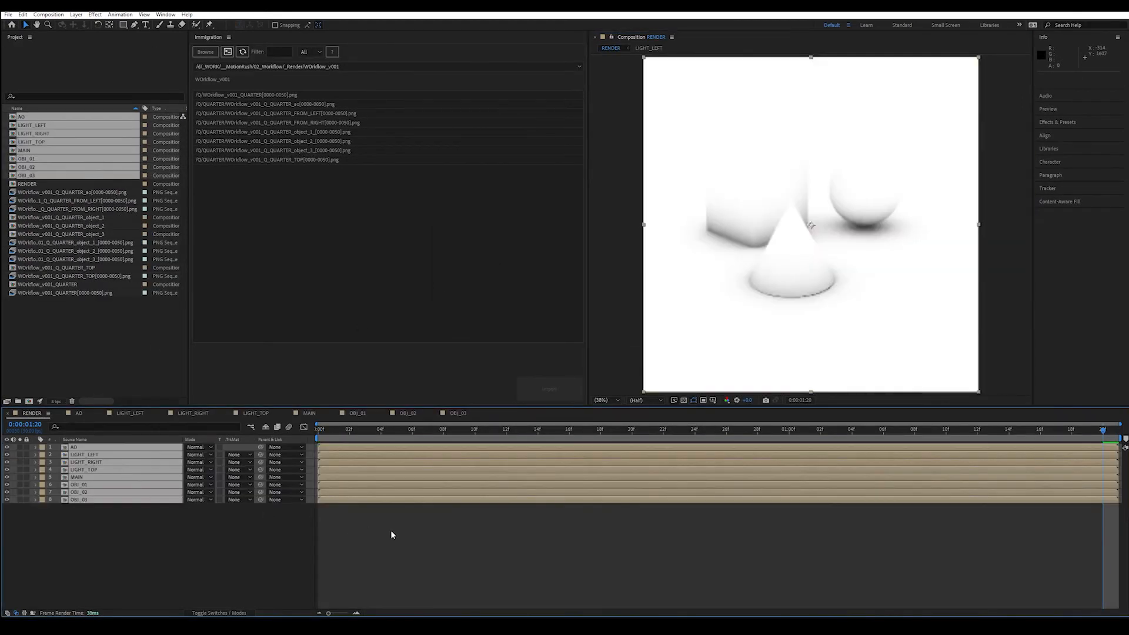
click(390, 530)
key(space)
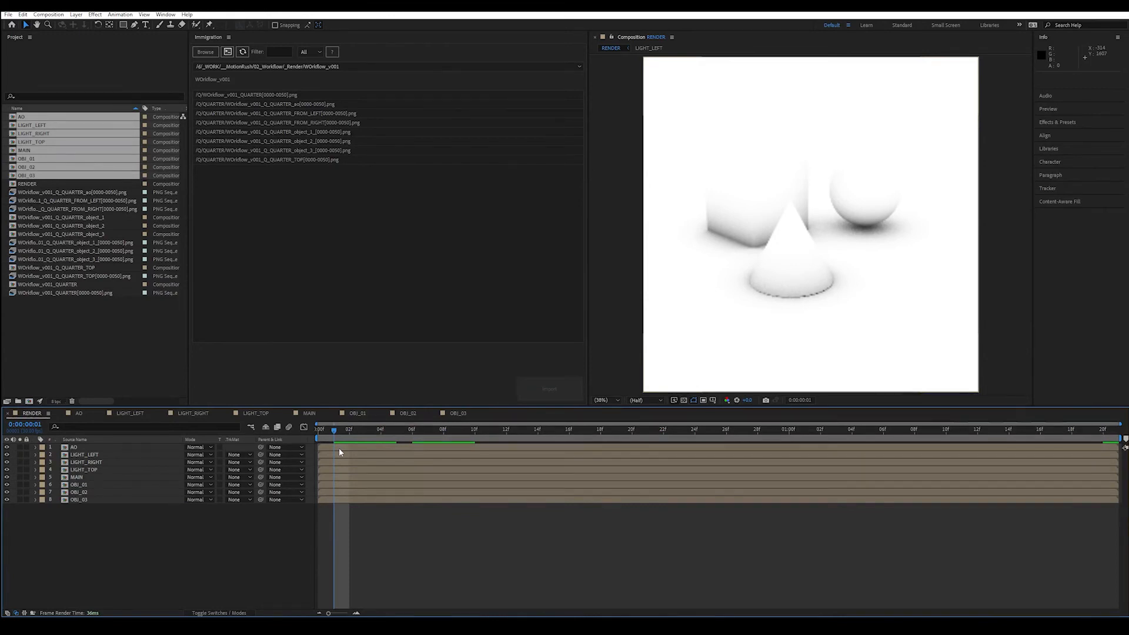
Add an adjustment layer to the RENDER composition, placing it directly below OBJ_01, and move MAIN to the bottom of the layer stack
click(358, 413)
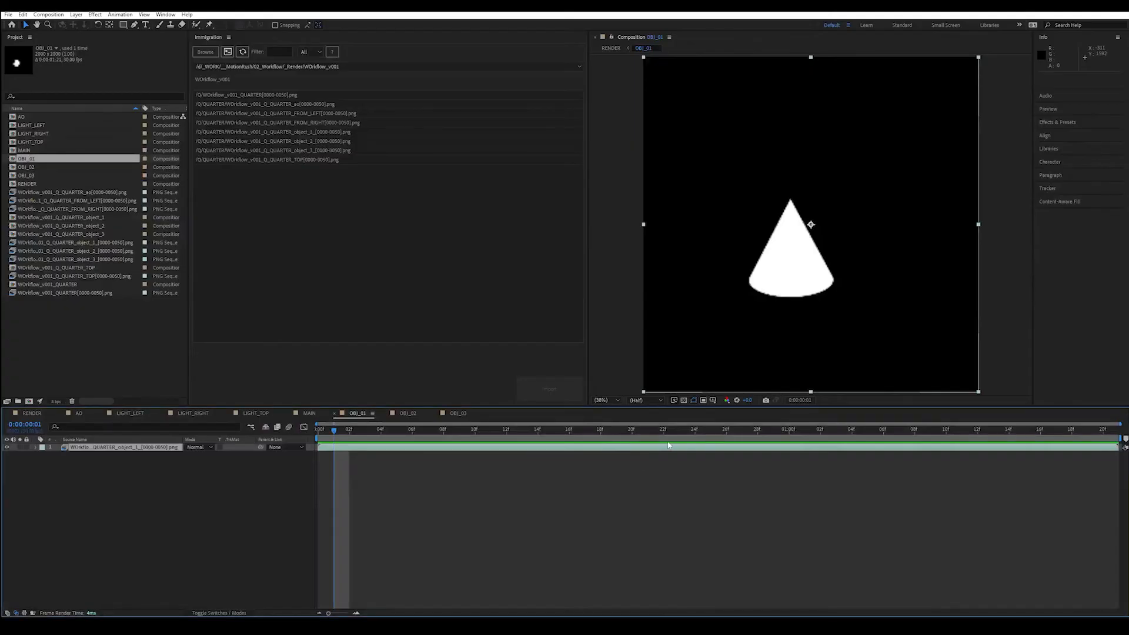
click(31, 413)
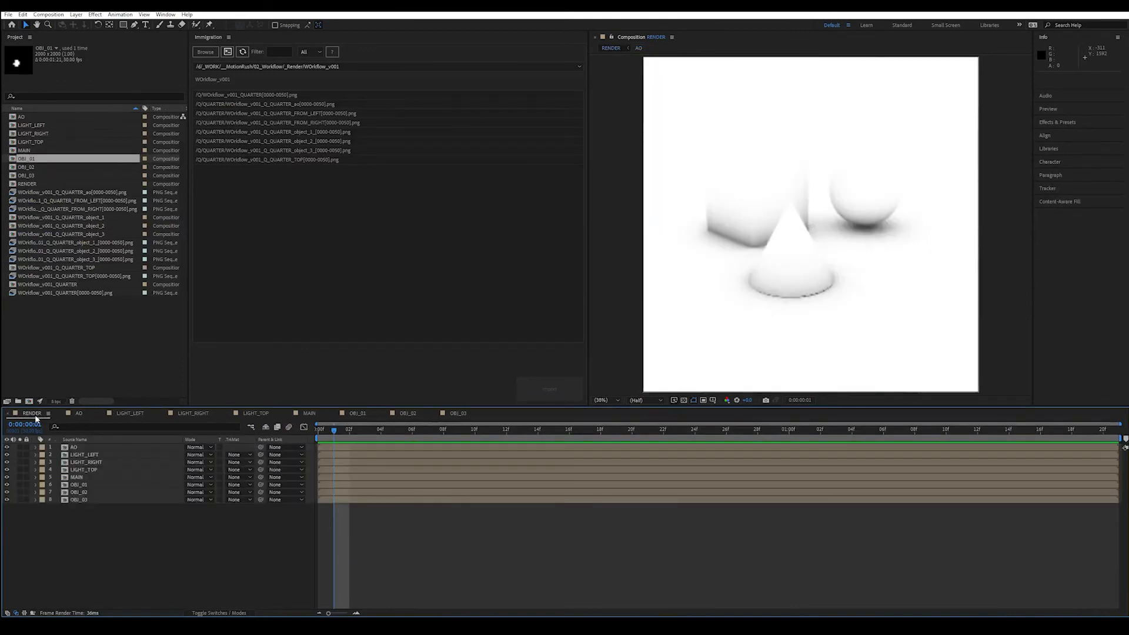
right_click(101, 518)
mouse_move(168, 416)
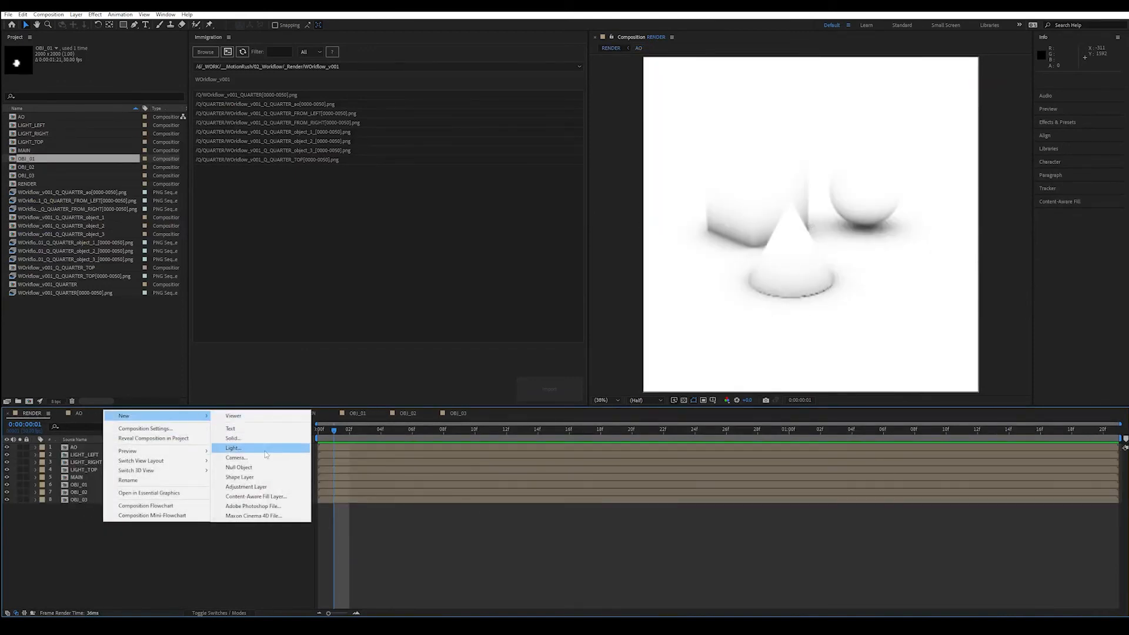
click(260, 480)
drag(94, 447, 77, 527)
click(75, 528)
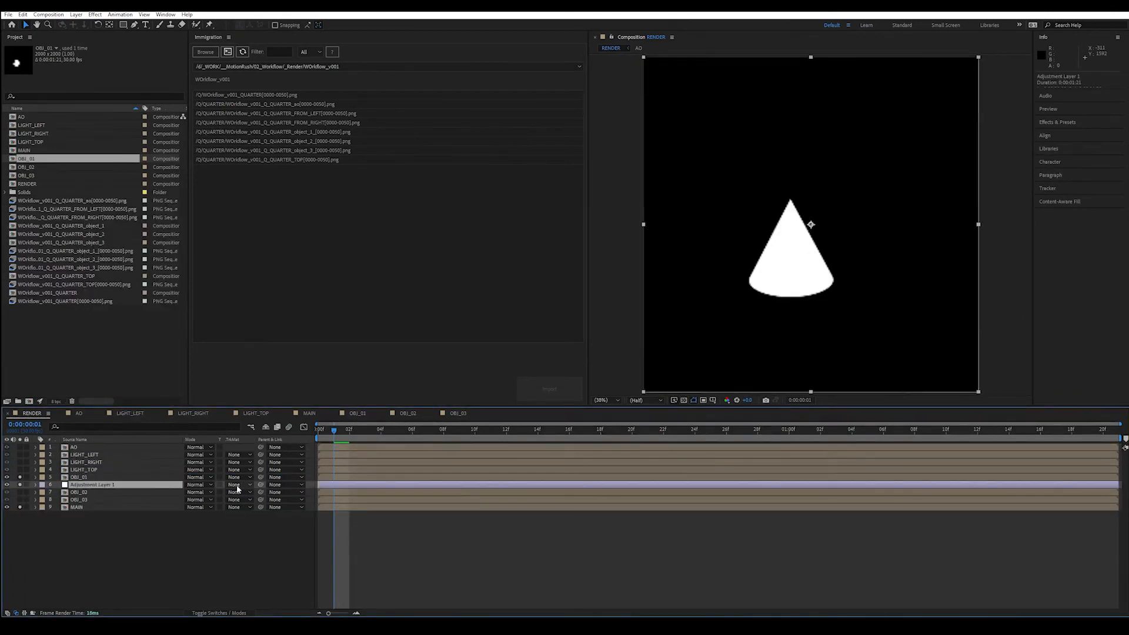
Set the adjustment layer's track matte to Luma Matte OBJ_01 and shift the cone's master hue with a Hue/Saturation effect
click(237, 486)
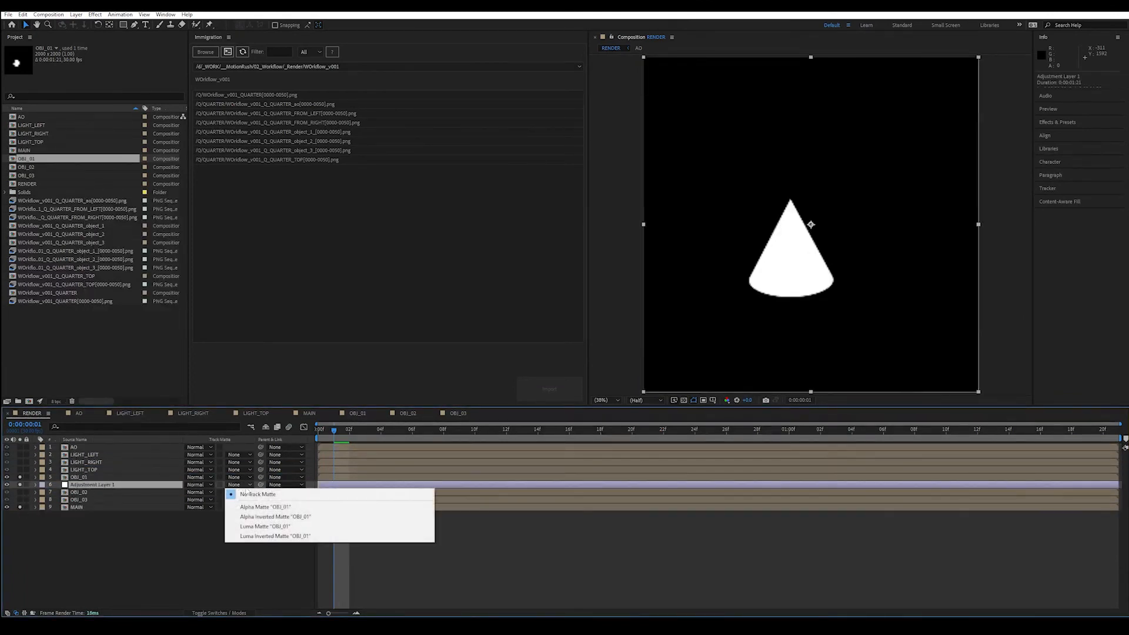
click(238, 524)
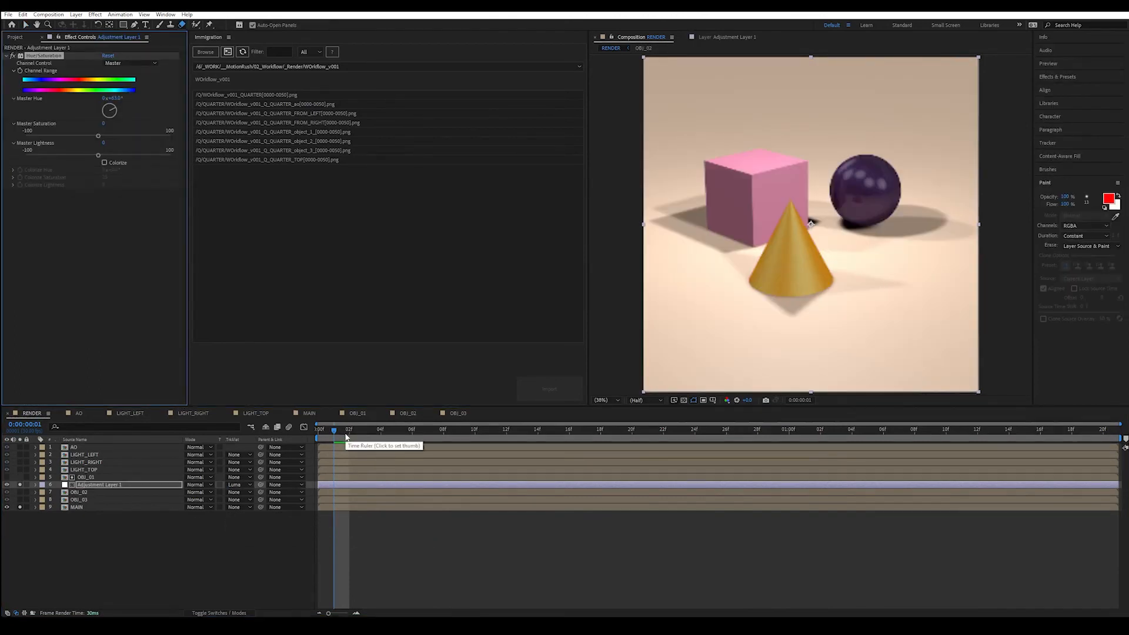
drag(346, 437, 332, 458)
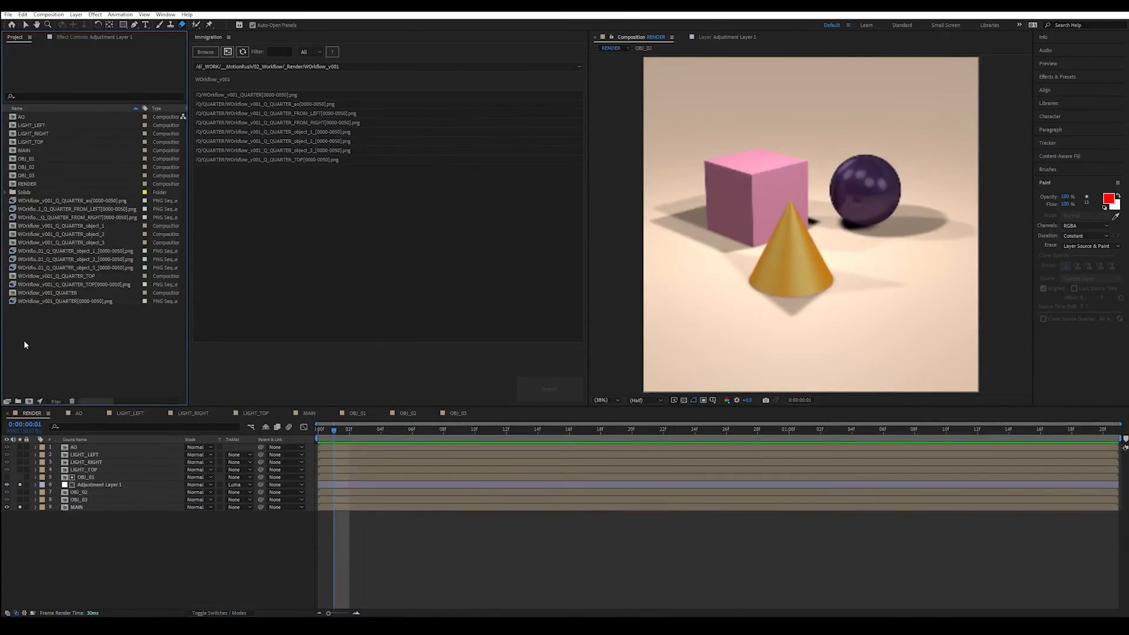
Create two project folders named _SRC and _PRCP
right_click(23, 340)
click(47, 356)
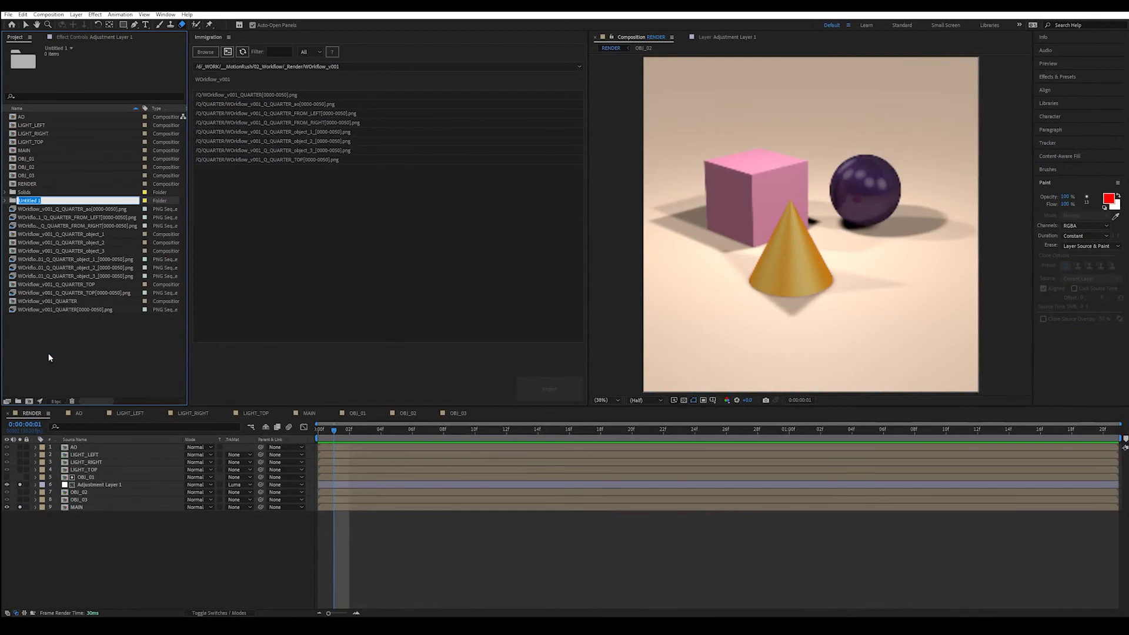
text(_SRC)
key(Return)
right_click(50, 355)
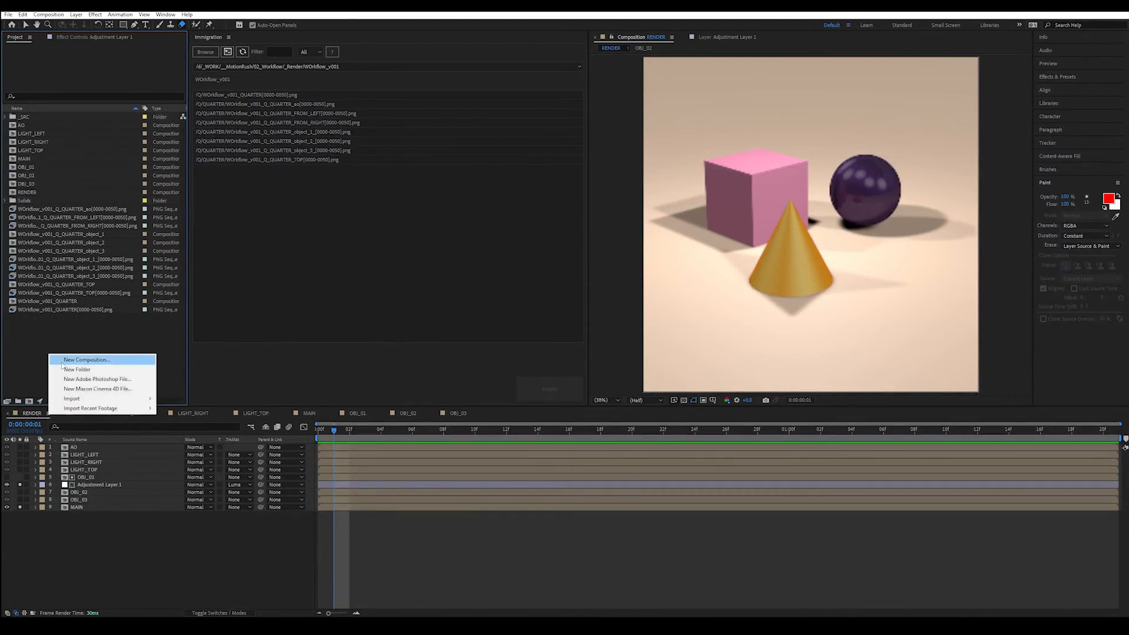
click(71, 370)
text(_PRCP)
key(Return)
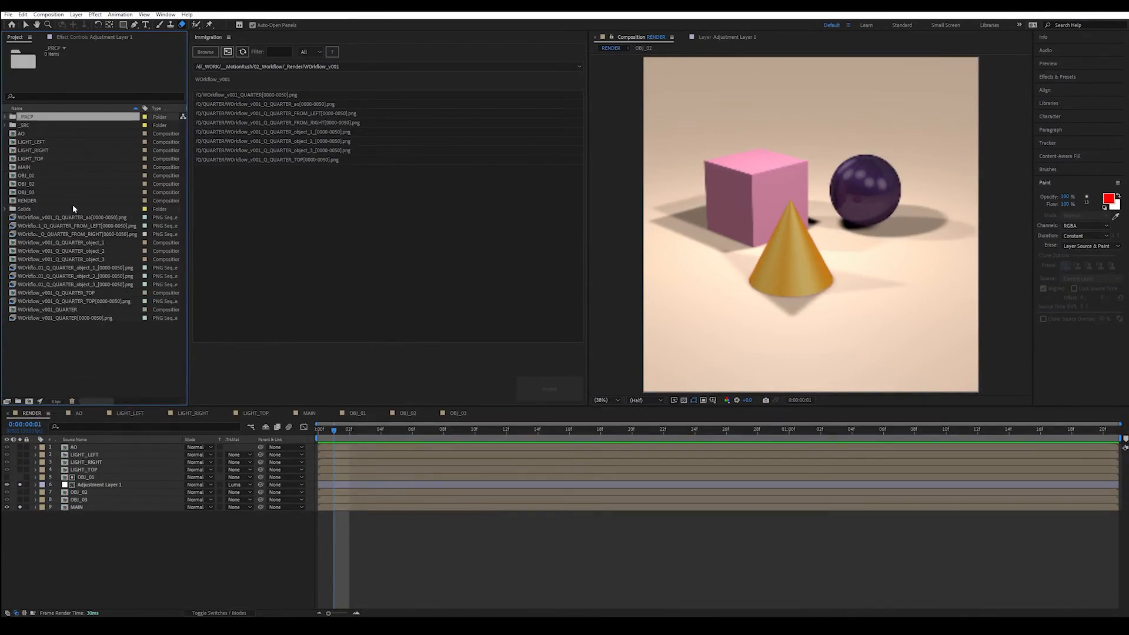
File the pass compositions AO through OBJ_03 in _PRCP and the image sequences in _SRC, leaving _SRC expanded
click(32, 134)
shift+click(27, 193)
drag(27, 193, 28, 118)
click(52, 151)
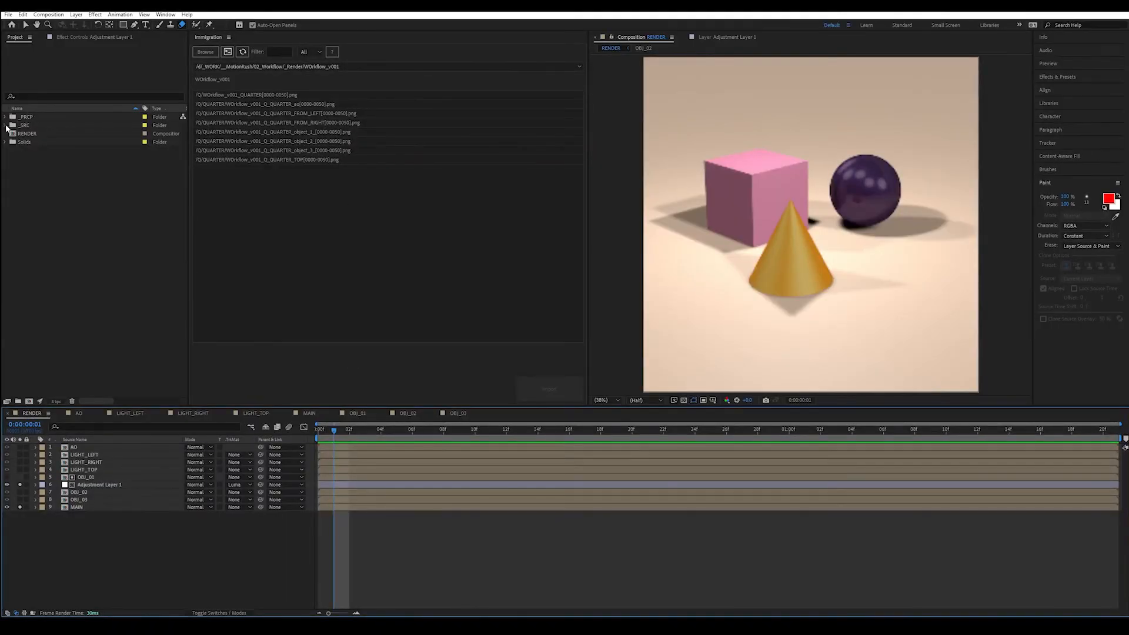
click(6, 125)
right_click(63, 135)
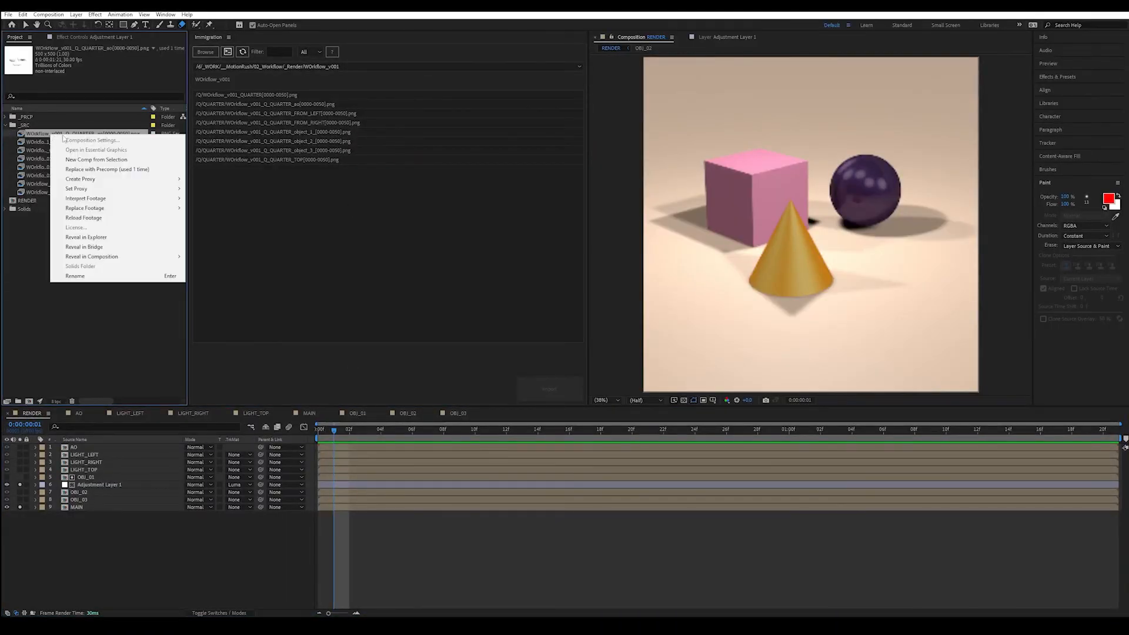
mouse_move(126, 208)
click(202, 208)
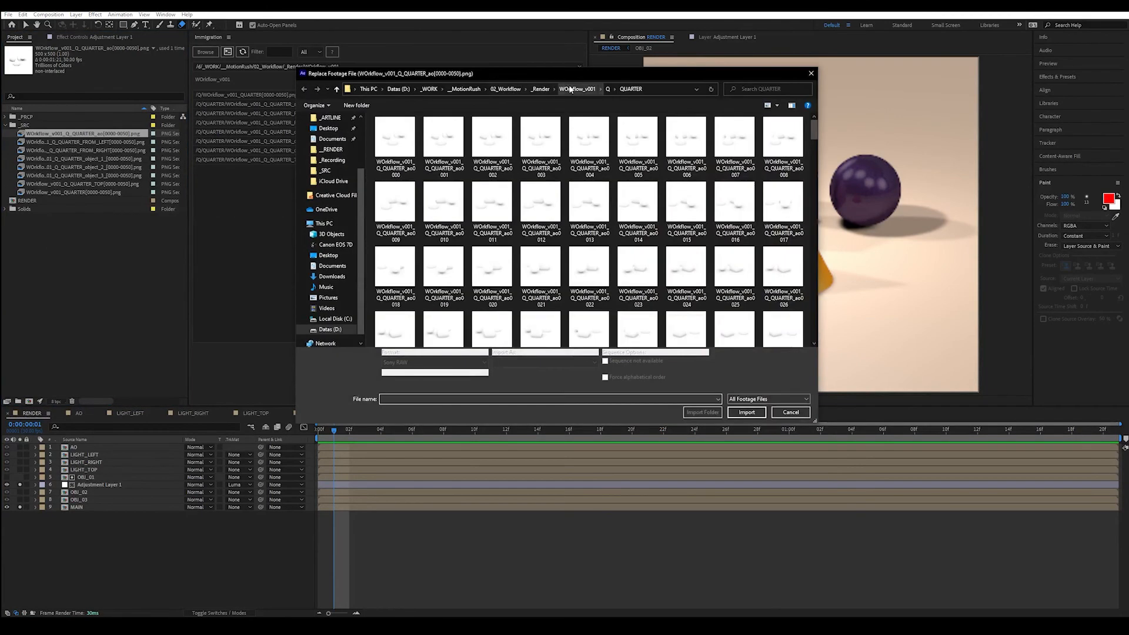
click(570, 89)
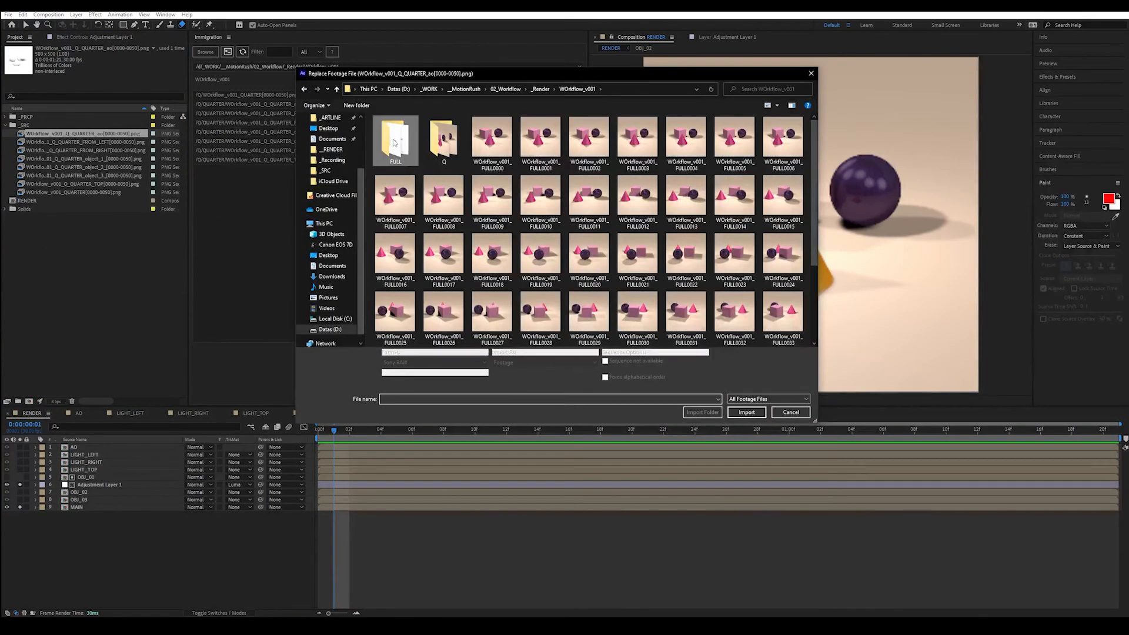
double_click(394, 142)
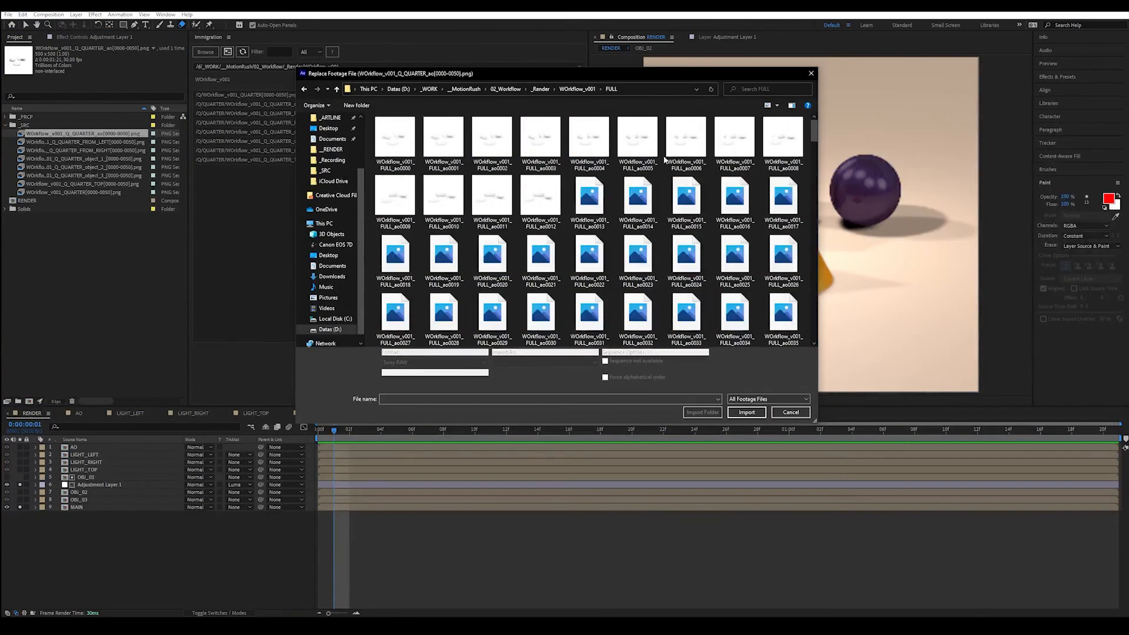
click(811, 74)
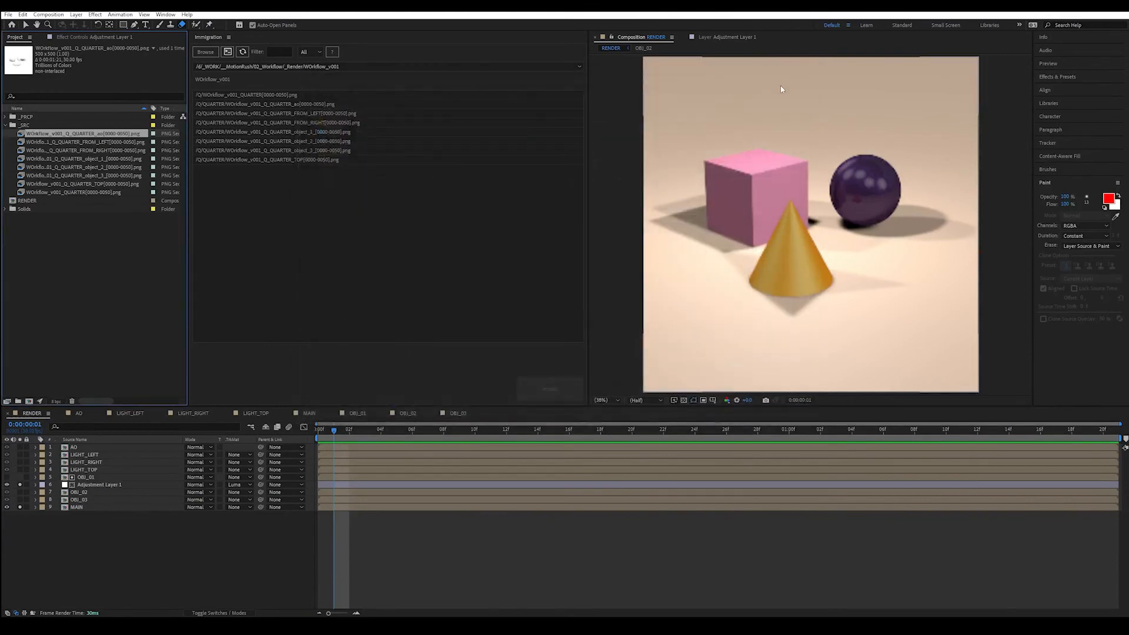
Refresh the Immigration file list and replace all QUARTER sequences in _SRC with their FULL counterparts using Auto-Match Files, previewing the matches first
click(243, 53)
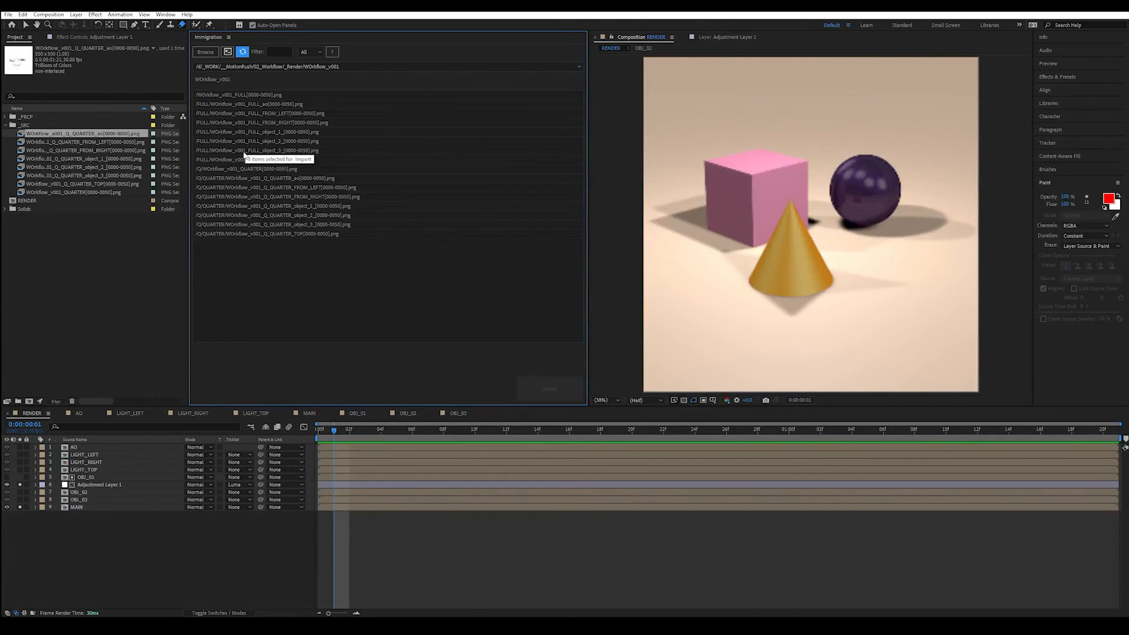
shift+click(65, 192)
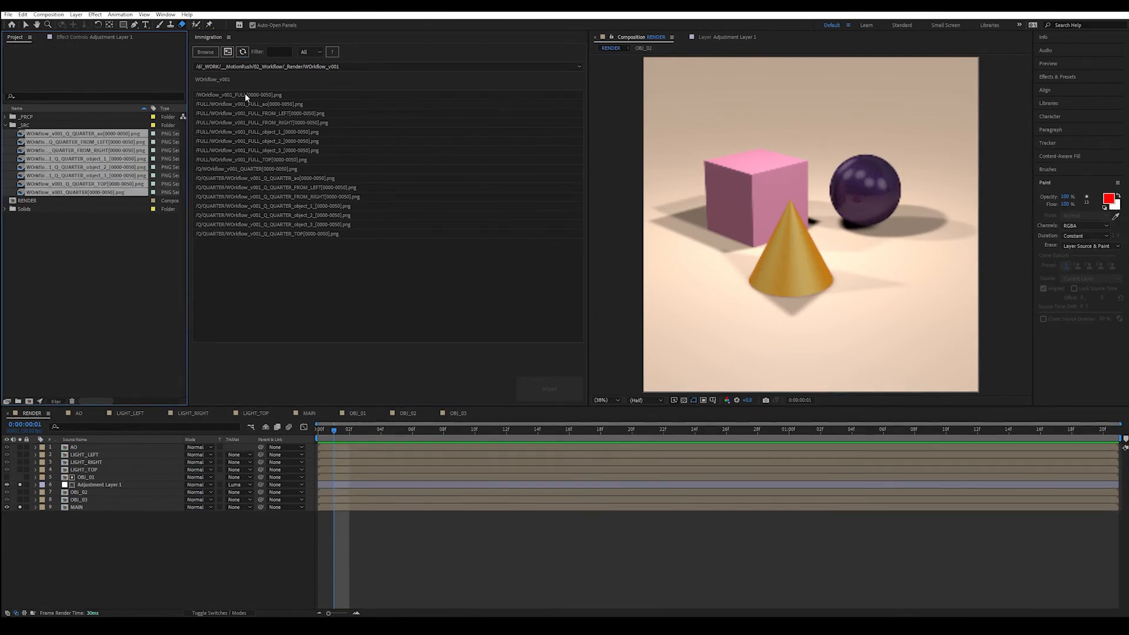
drag(310, 94, 269, 160)
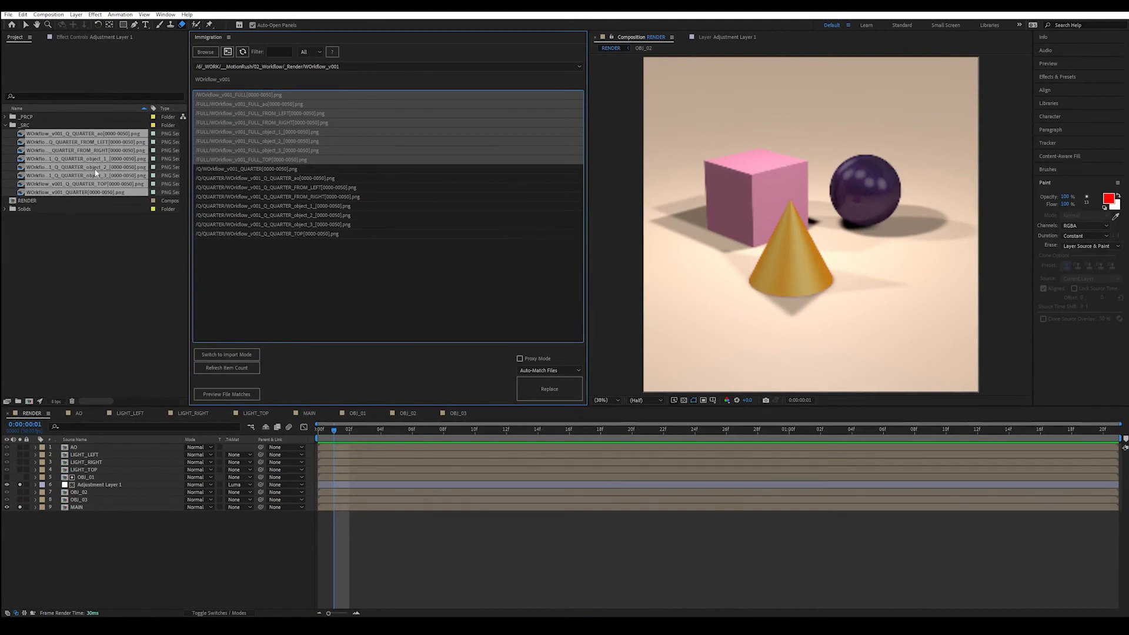
click(226, 368)
click(230, 395)
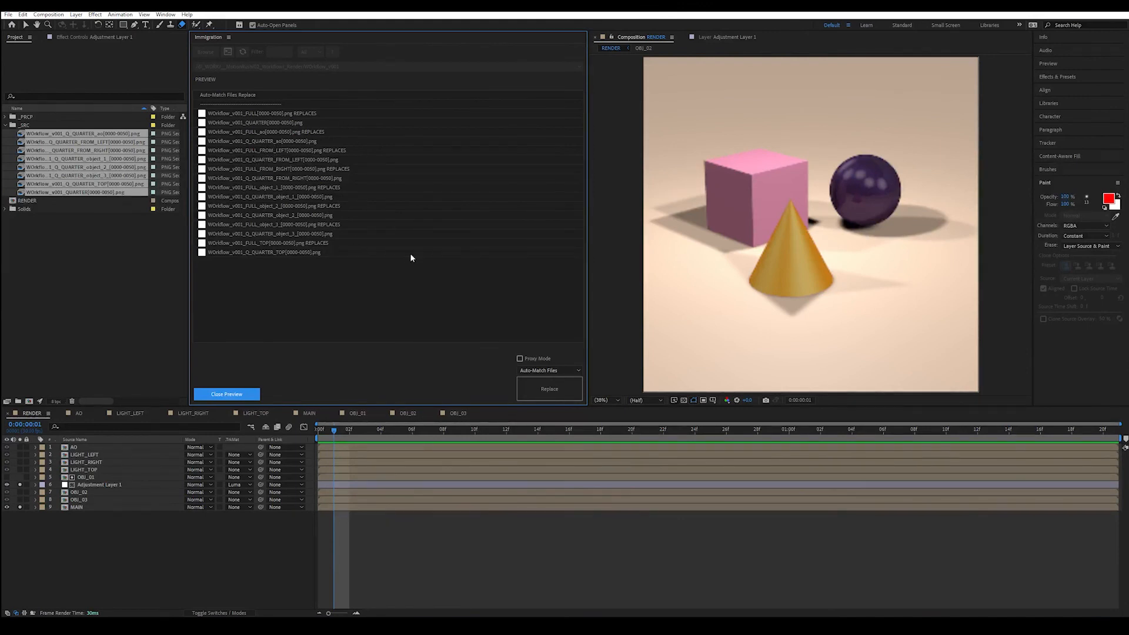
click(576, 392)
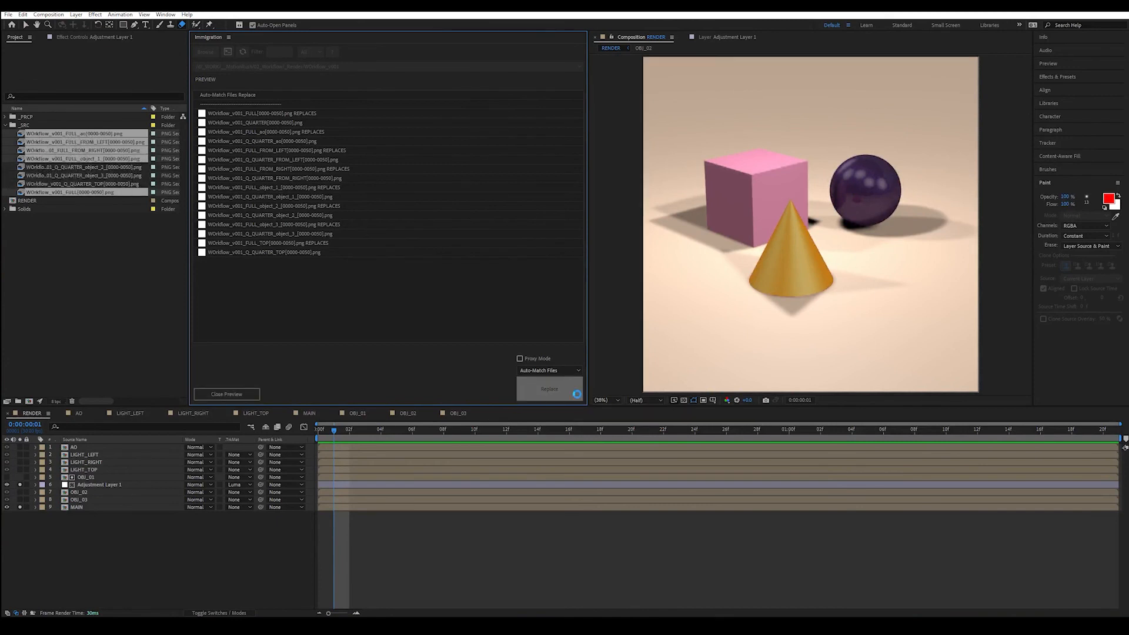
click(79, 246)
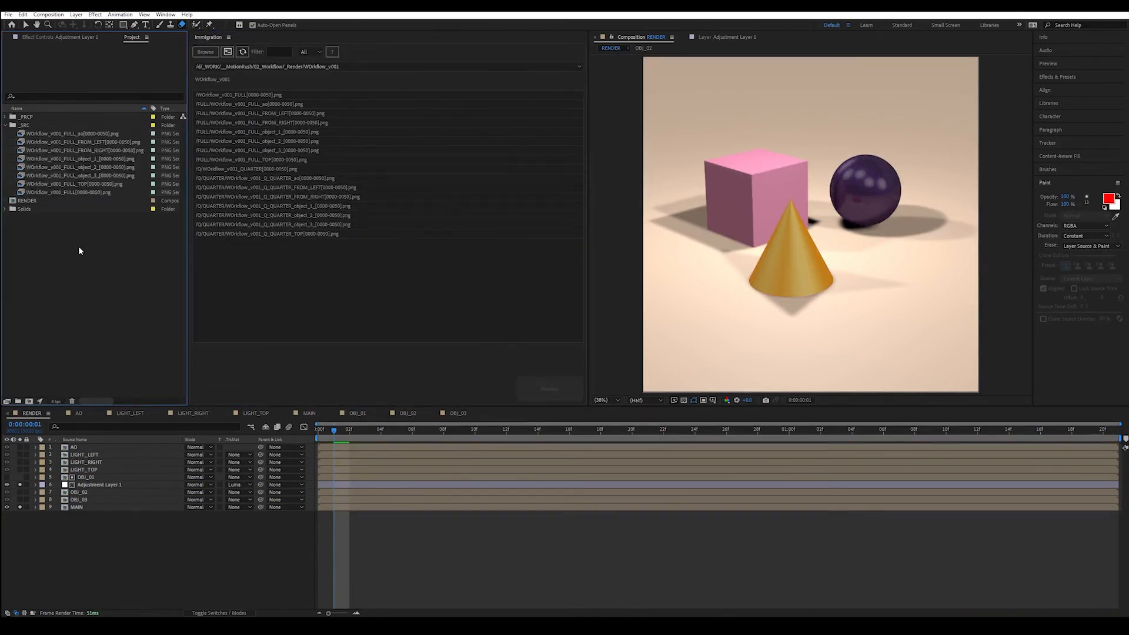
Open the AO composition that uses the FULL ambient occlusion sequence, reveal the layer's Scale property and preview the animation
click(93, 134)
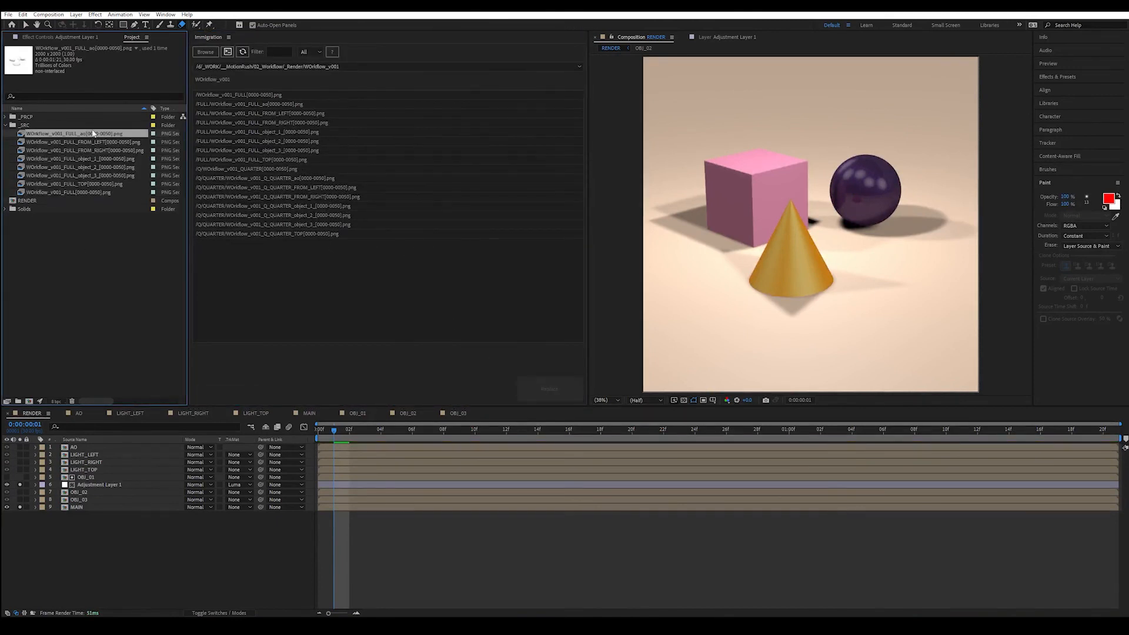
click(75, 49)
click(63, 58)
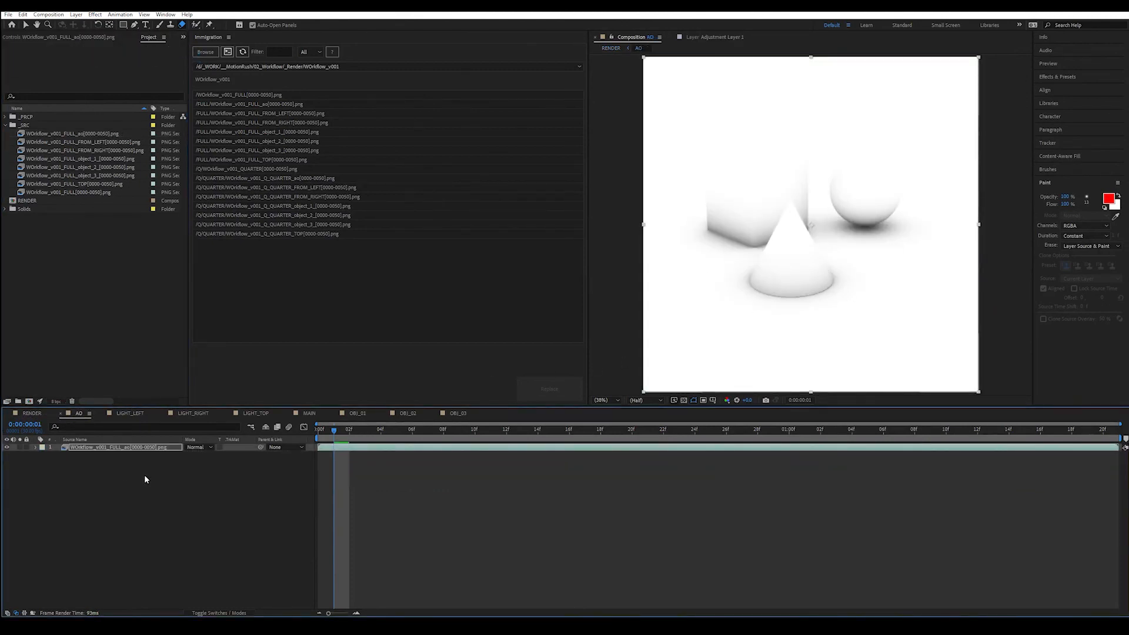
key(s)
click(227, 482)
key(space)
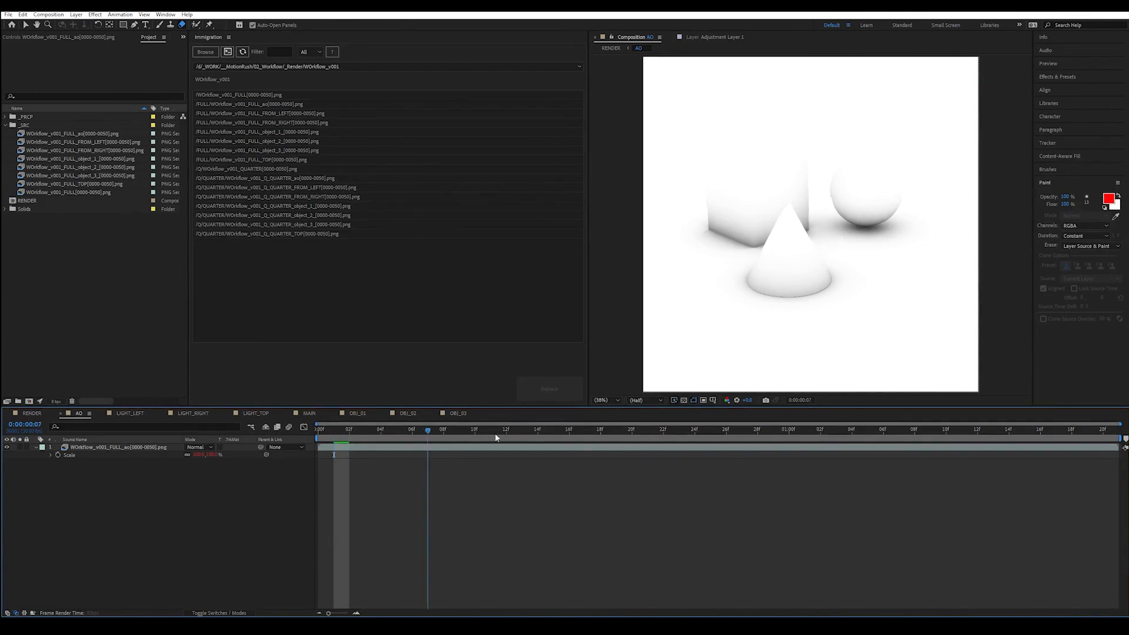